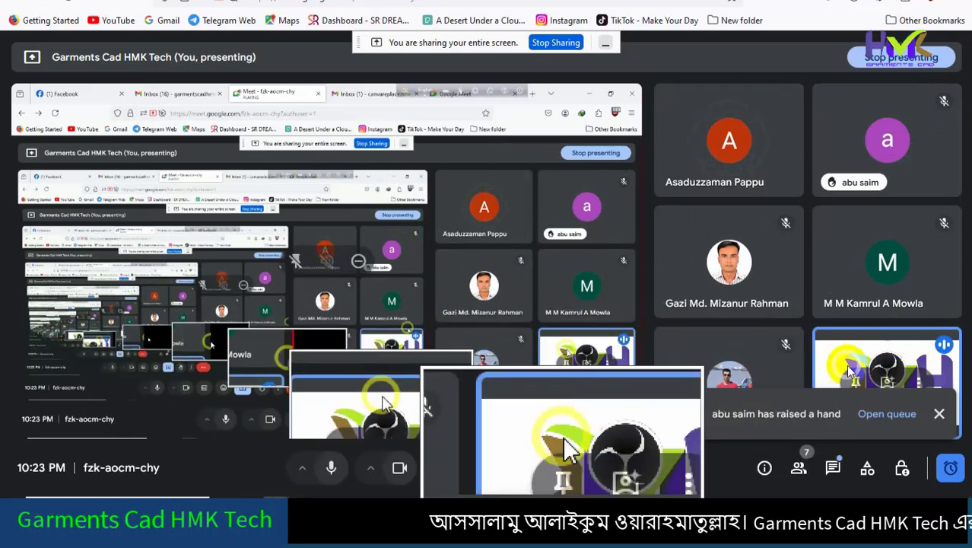
click(621, 470)
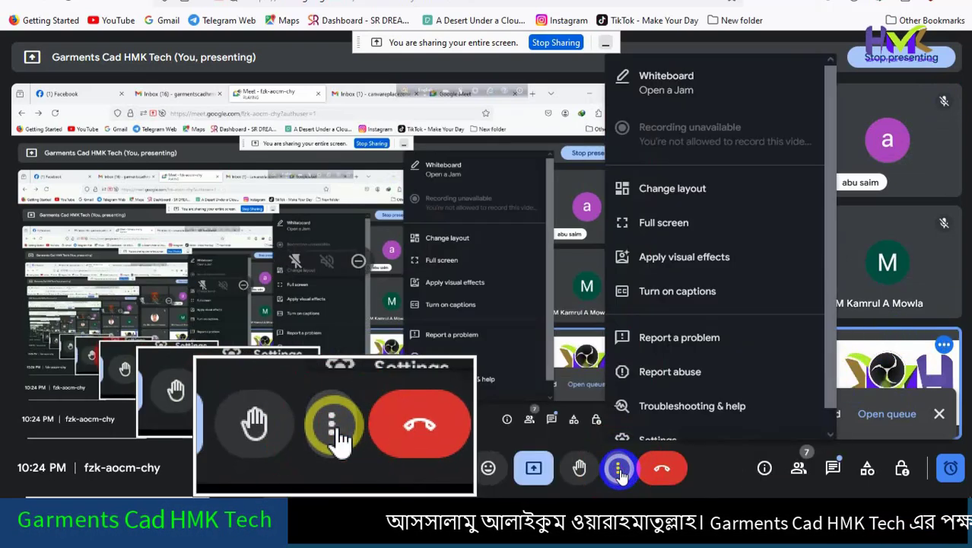
click(621, 470)
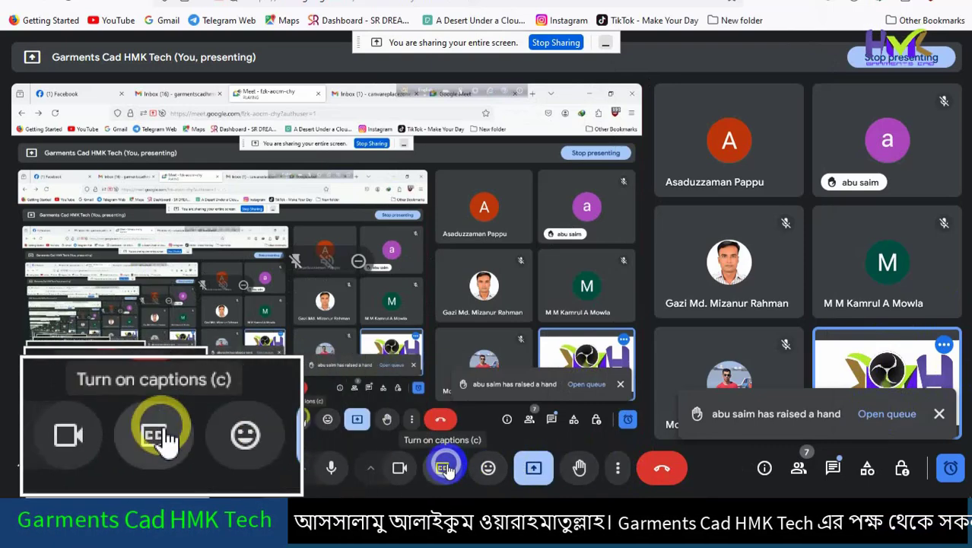
click(369, 469)
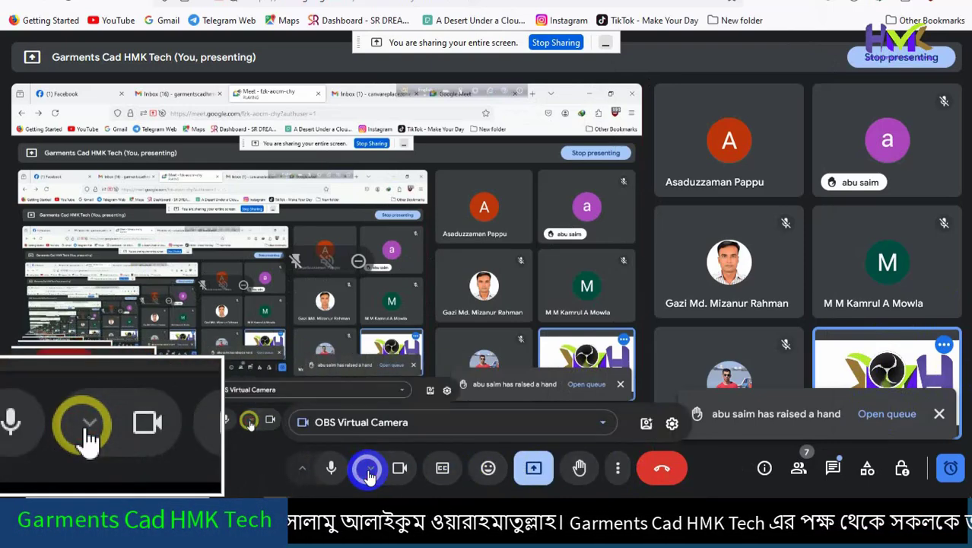
click(369, 469)
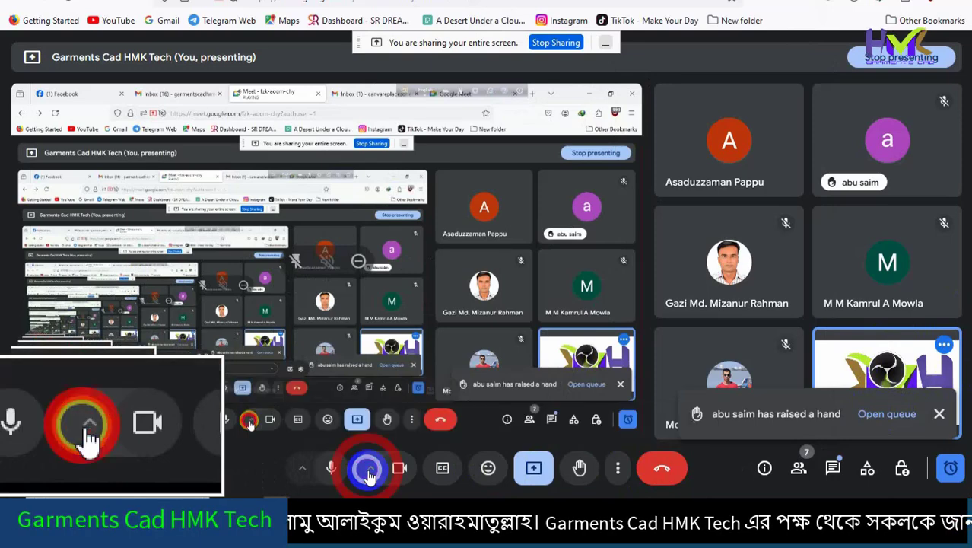
click(308, 469)
click(308, 470)
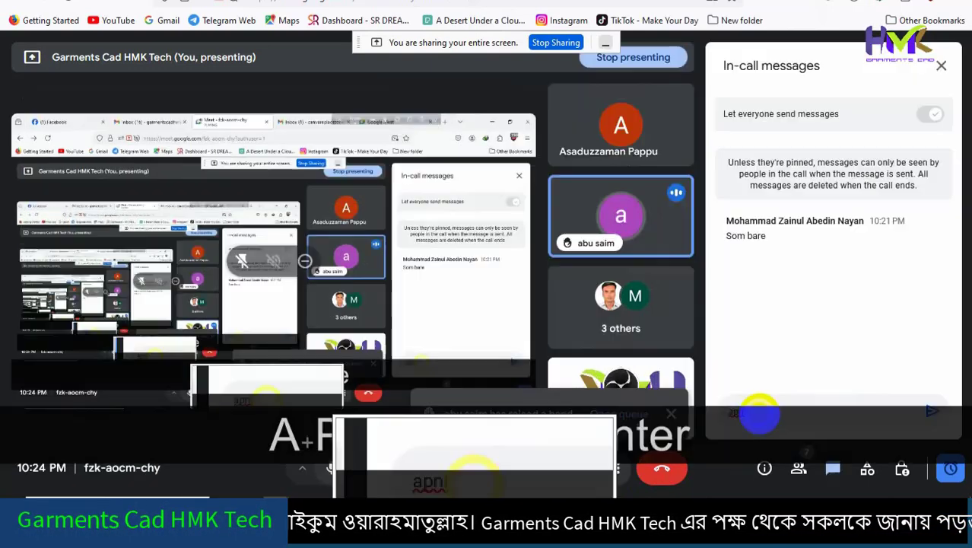
Send the in-call message "apni", then clear the chat and the raised-hand notification from view
key(Return)
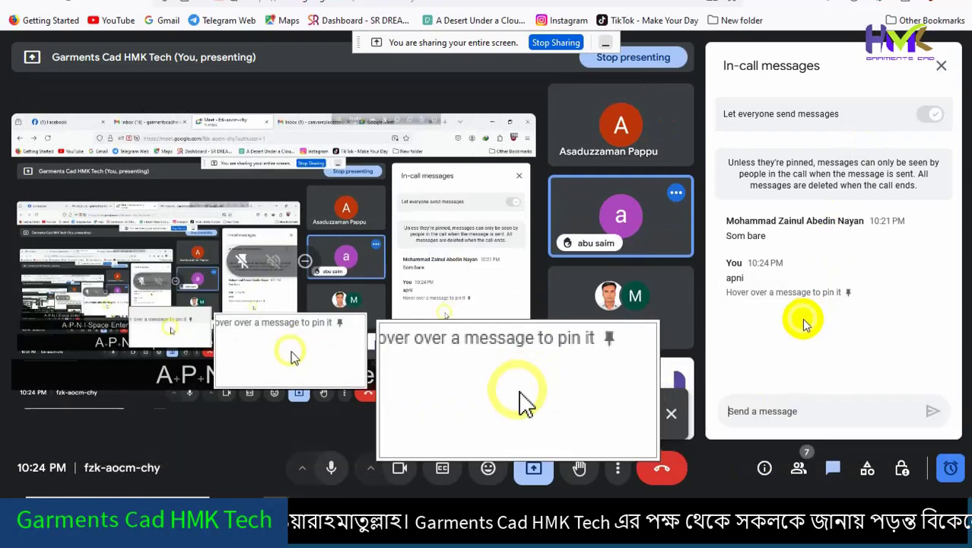
mouse_move(747, 283)
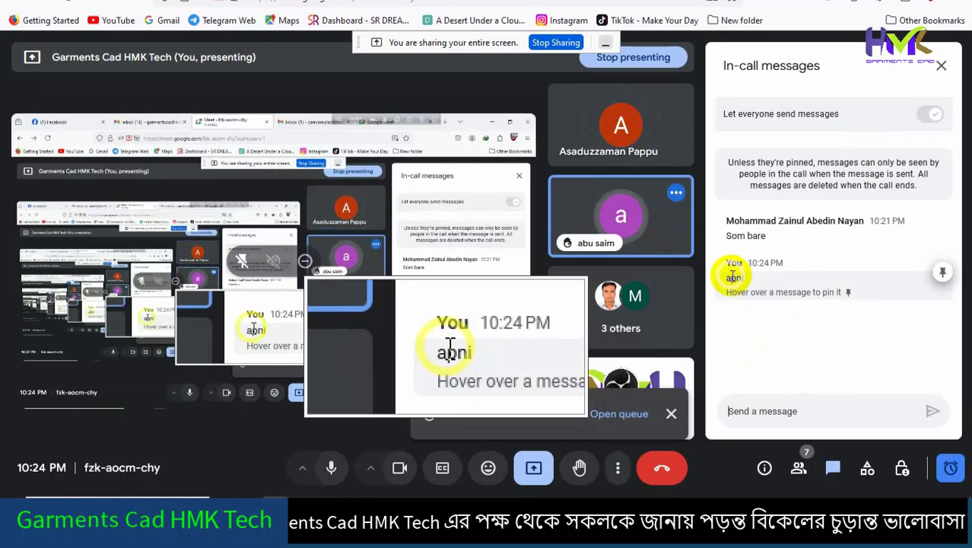
click(941, 65)
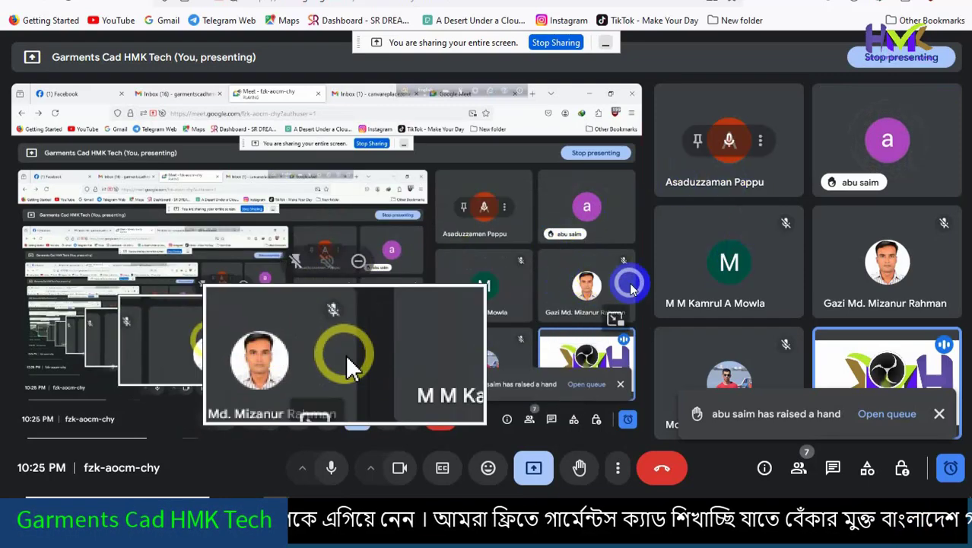
click(940, 415)
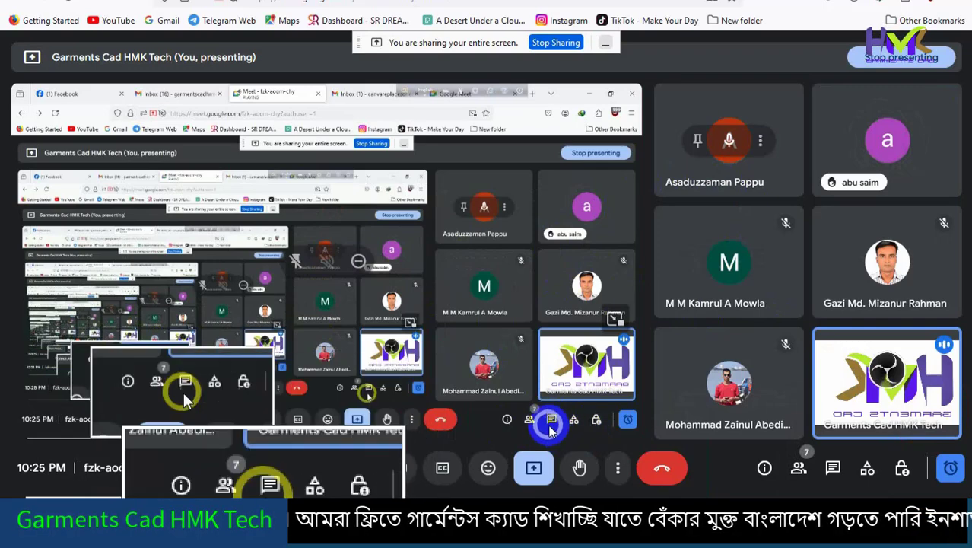
click(831, 469)
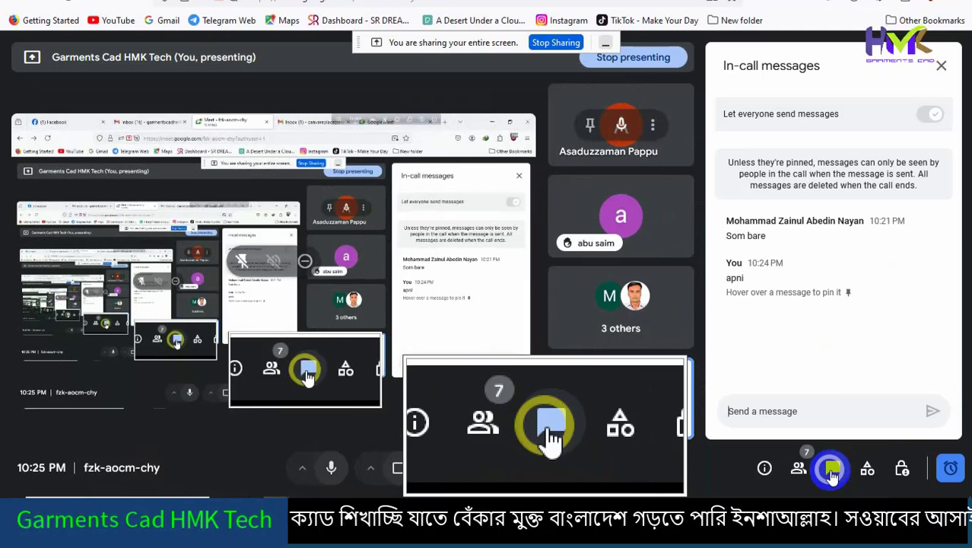
click(831, 470)
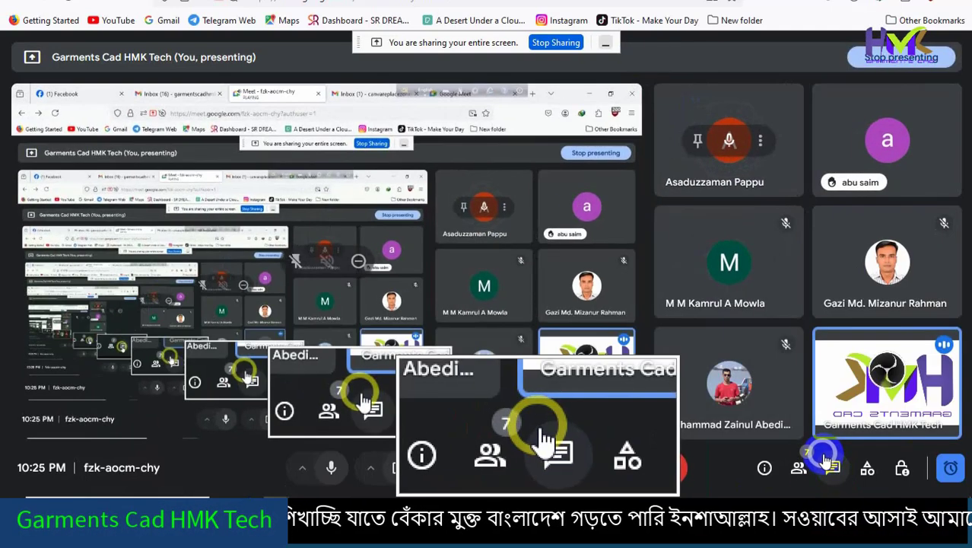
drag(496, 452, 28, 460)
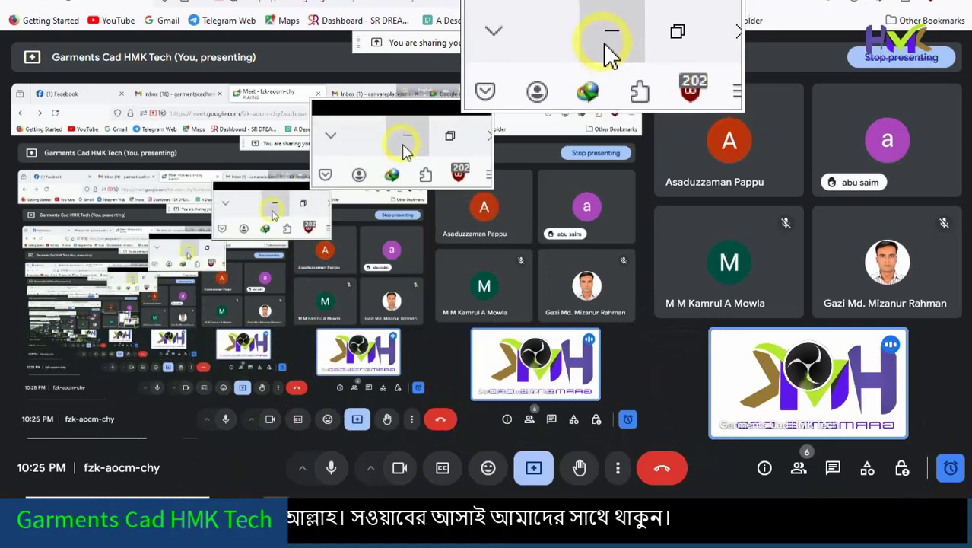
Minimize the meeting window and open the Garments Cad Hmk Tech folder on the Parsonal (E:) drive in File Explorer
click(606, 47)
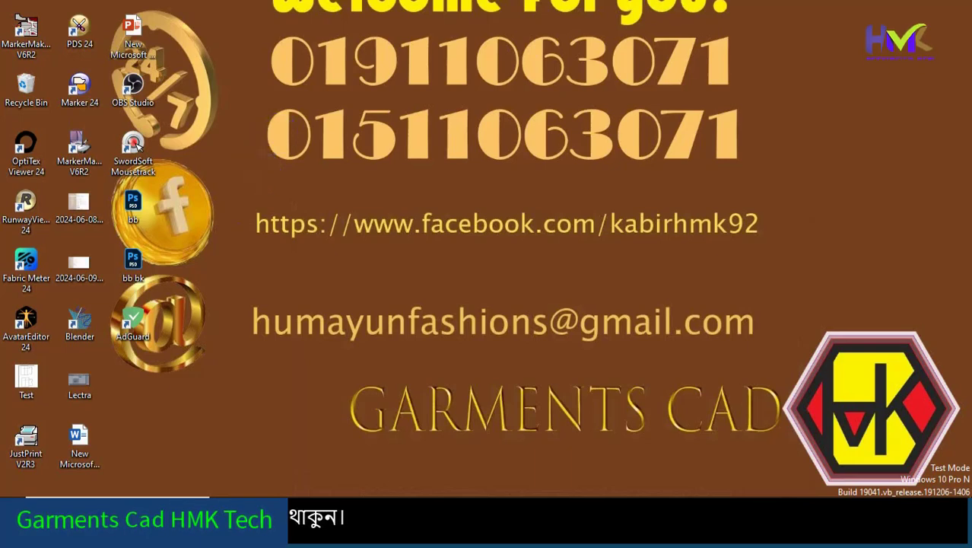
key(super+e)
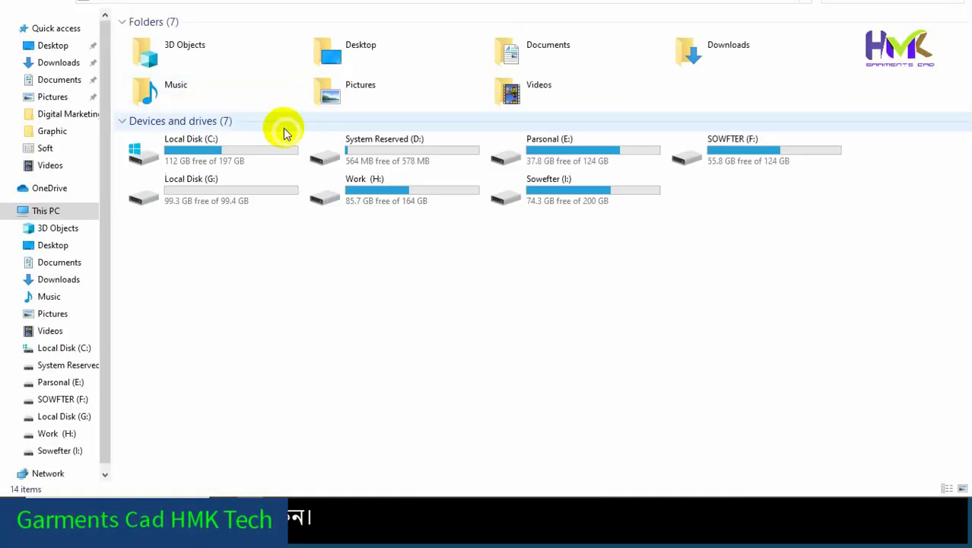
double_click(567, 144)
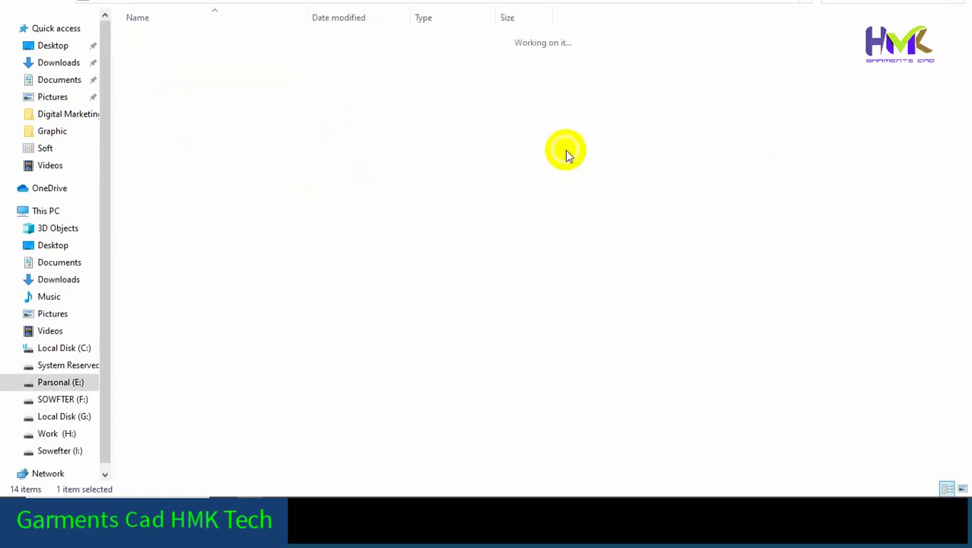
double_click(212, 129)
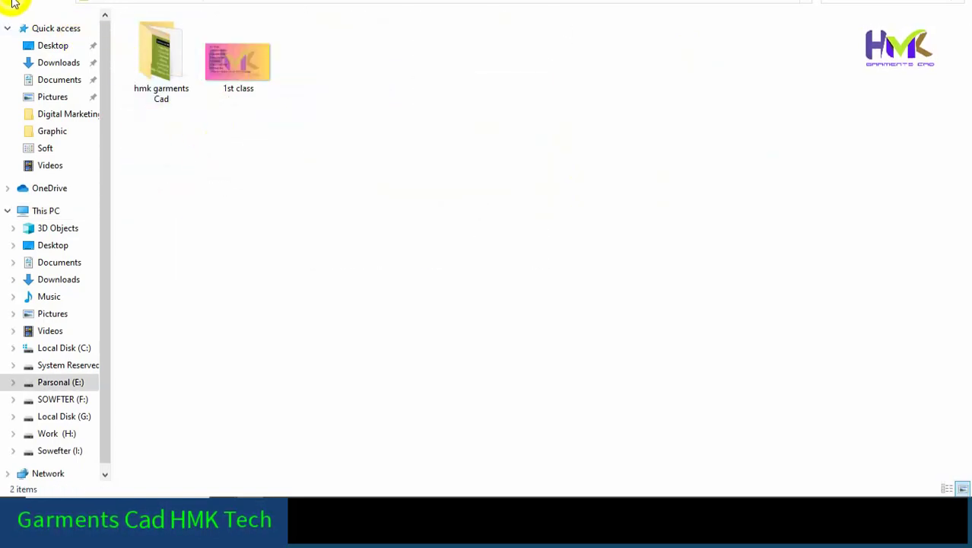
Check the contents of the hmk garments Cad subfolder and return to the Garments Cad Hmk Tech folder
double_click(150, 65)
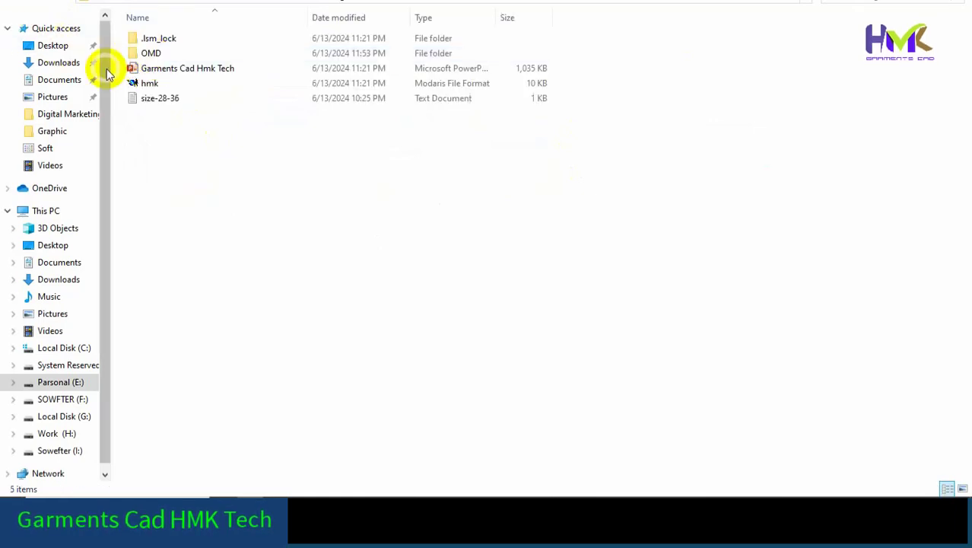
click(13, 8)
click(13, 9)
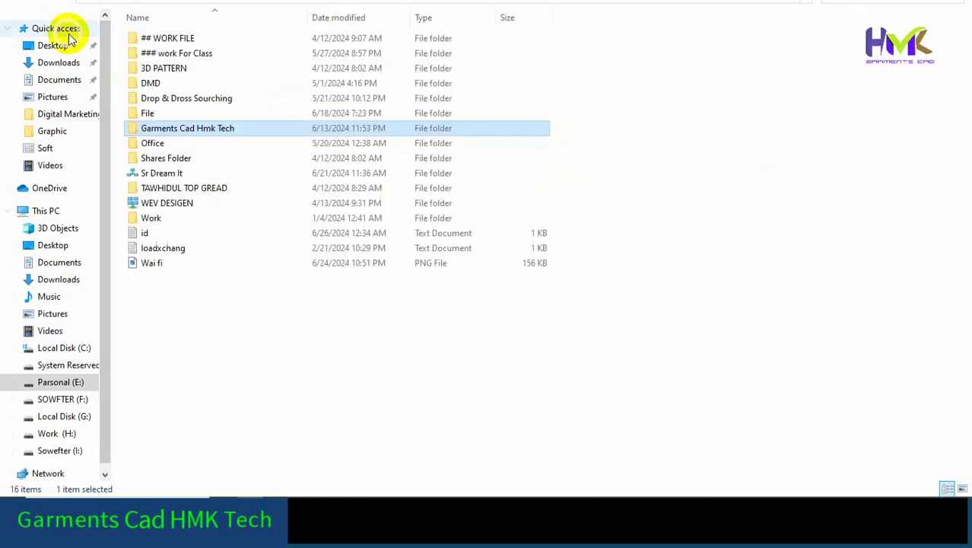
double_click(201, 127)
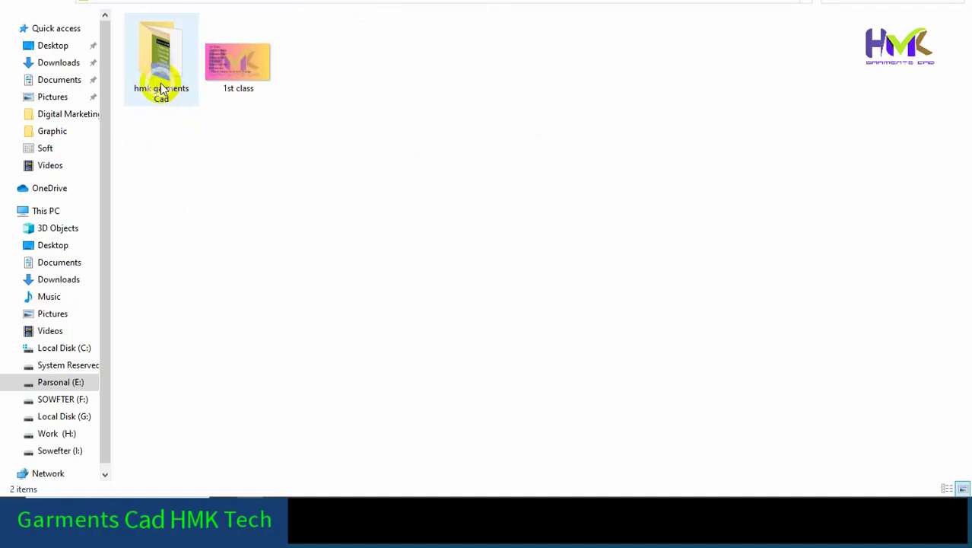
Create a new folder named "Garments Hmk" inside Garments Cad Hmk Tech and open it
right_click(226, 168)
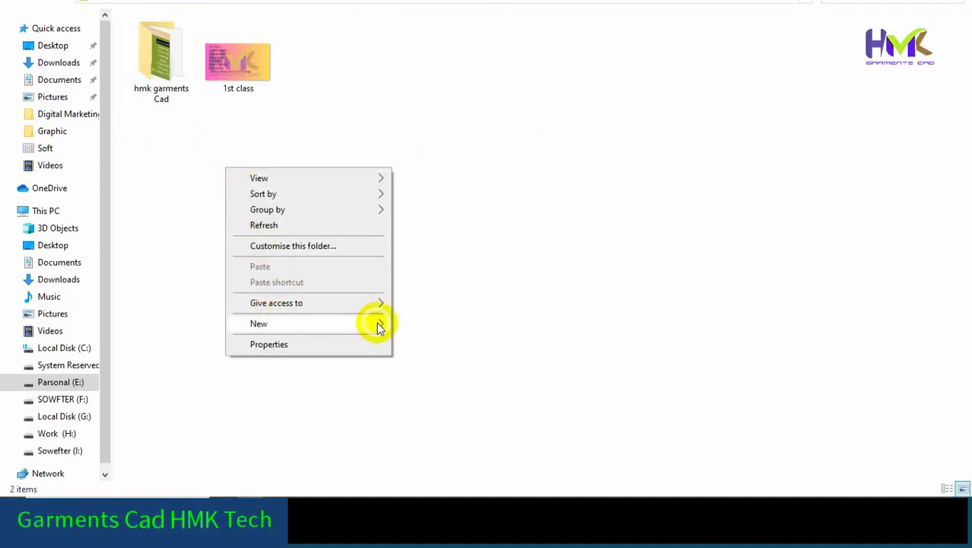
mouse_move(379, 326)
click(409, 80)
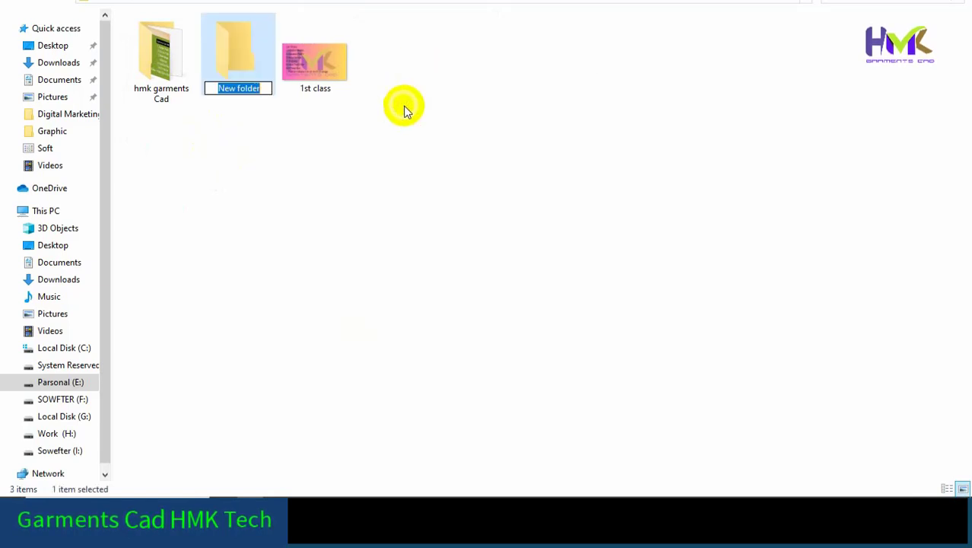
text(Ga)
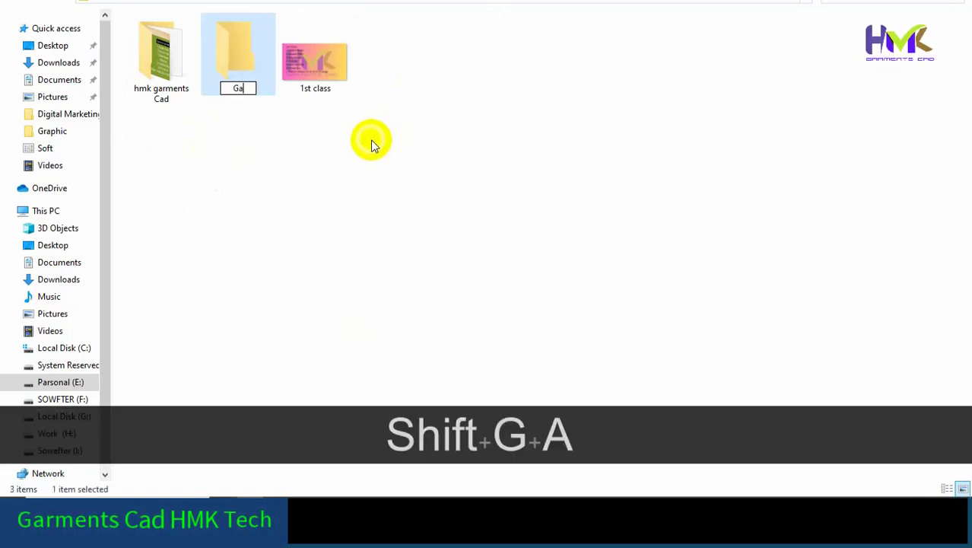
text(rment)
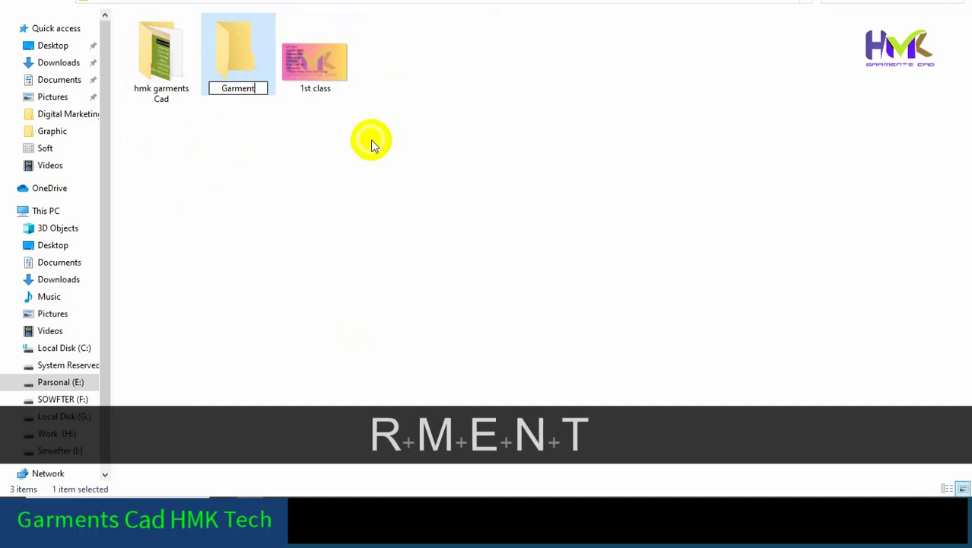
text(s Hmk)
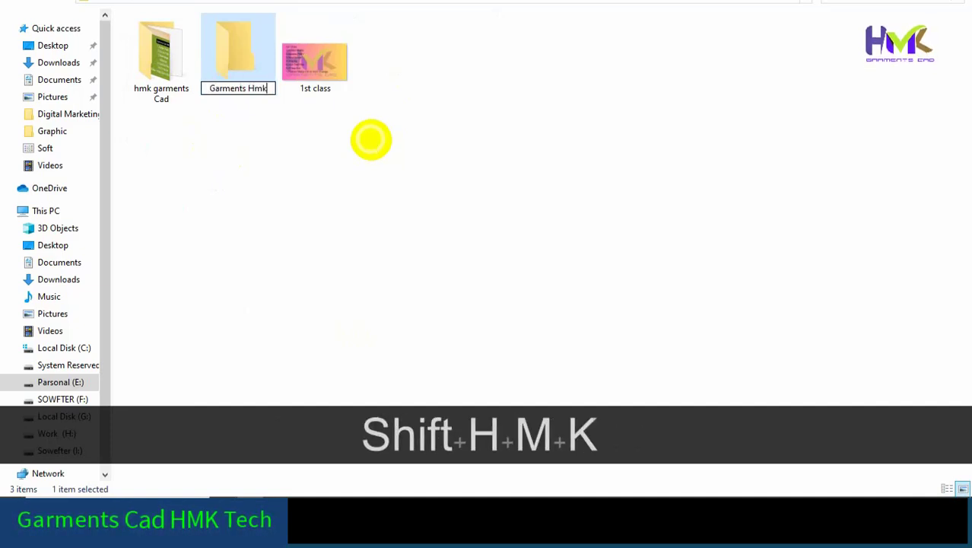
key(Return)
key(Return)
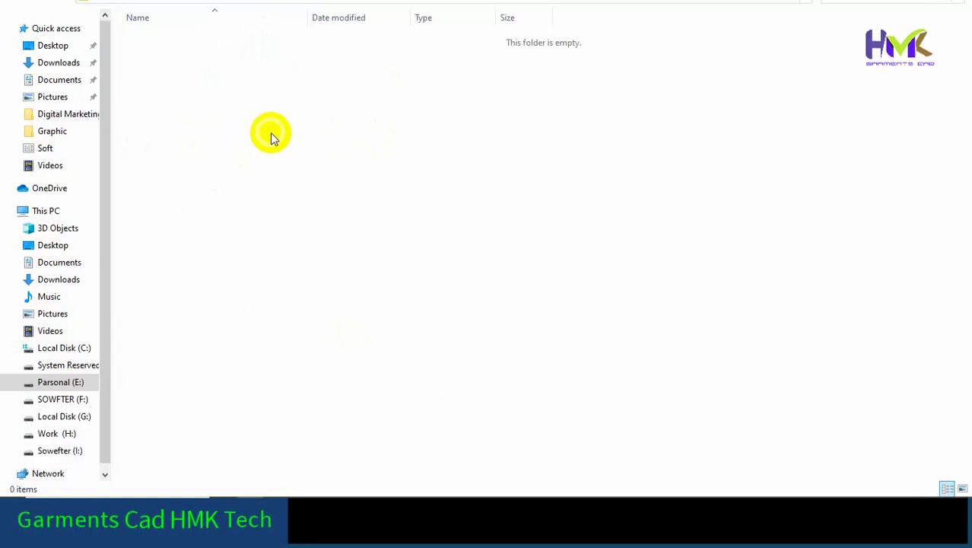
Create a text document in the Garments Hmk folder and name it "Size-s-xl"
right_click(257, 130)
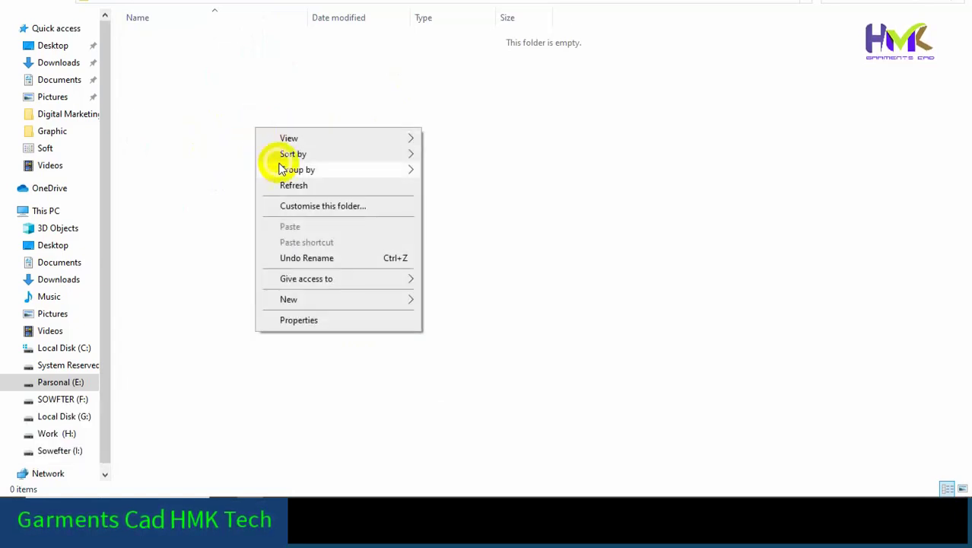
click(324, 300)
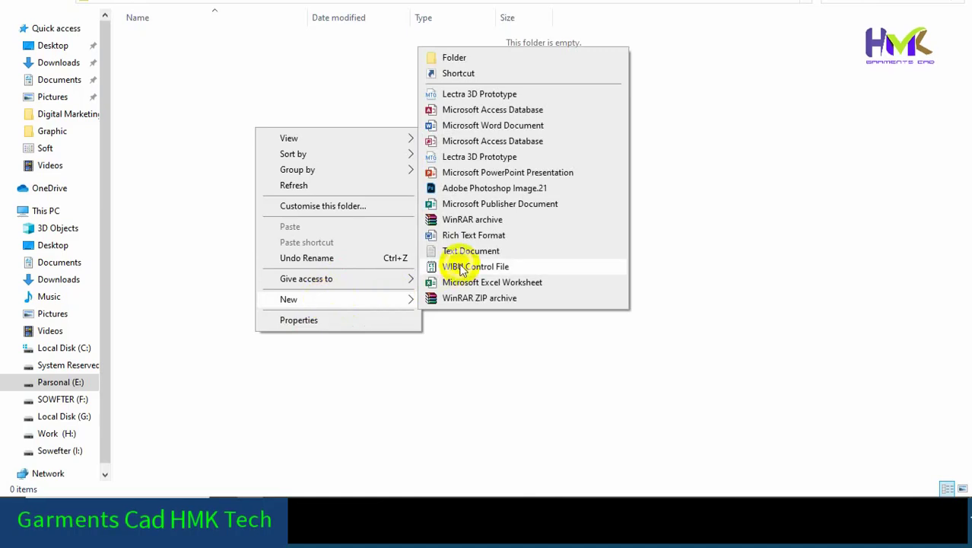
click(460, 251)
click(349, 180)
click(178, 38)
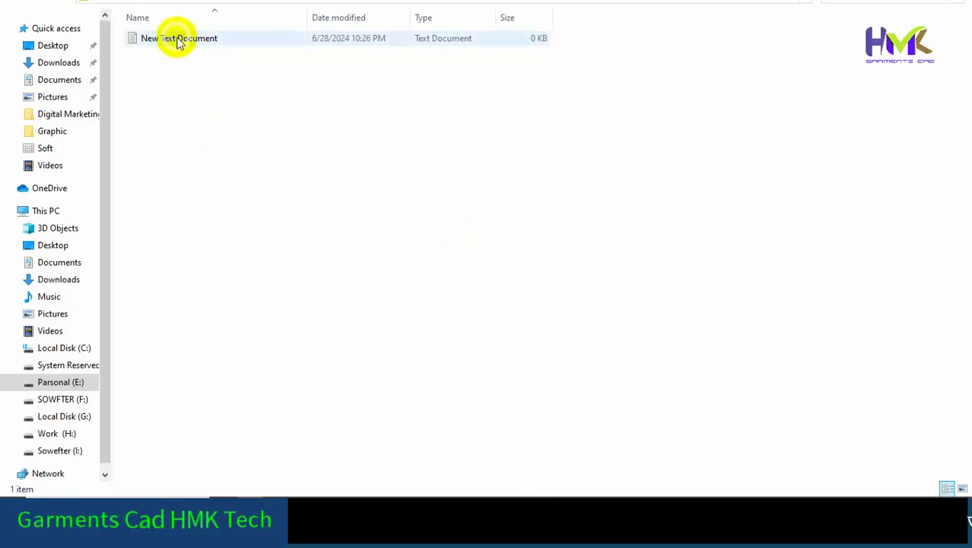
key(F2)
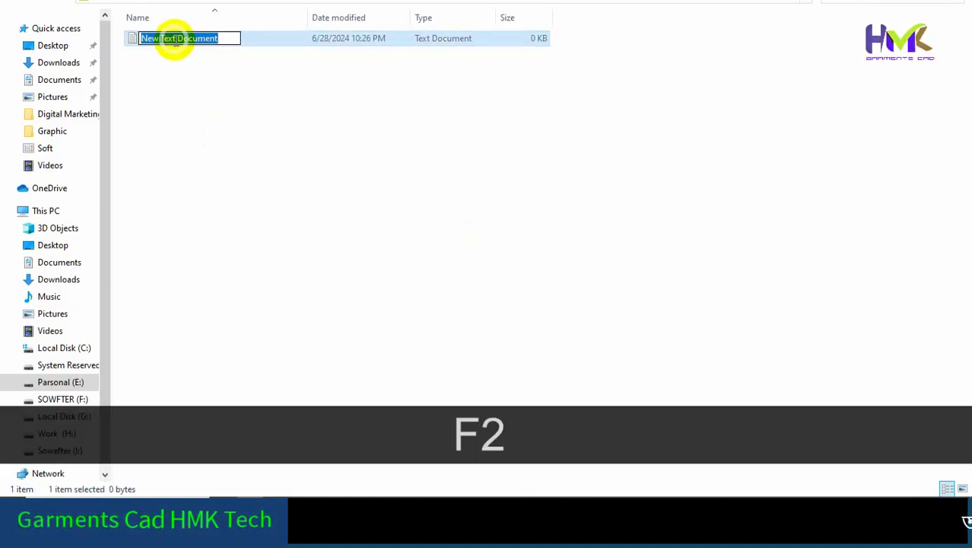
text(Siz)
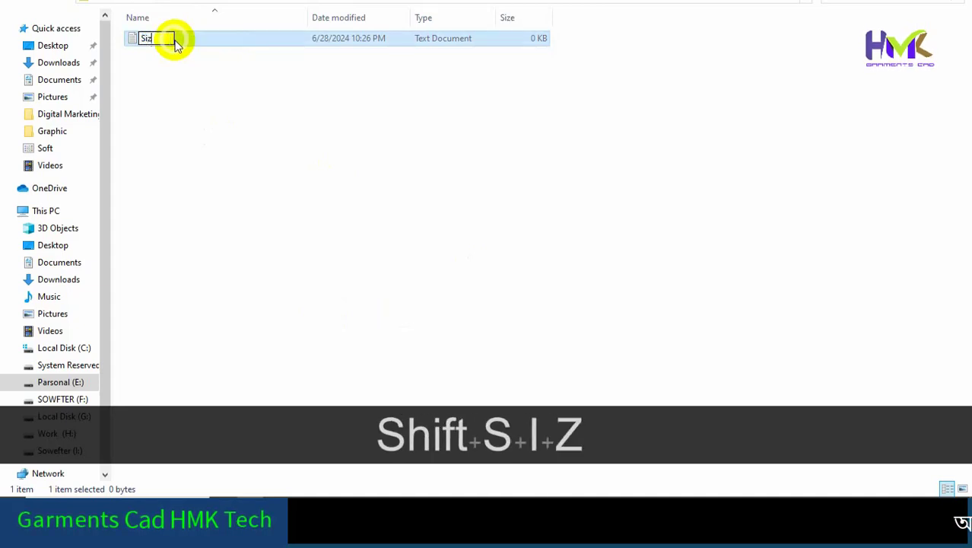
text(e-)
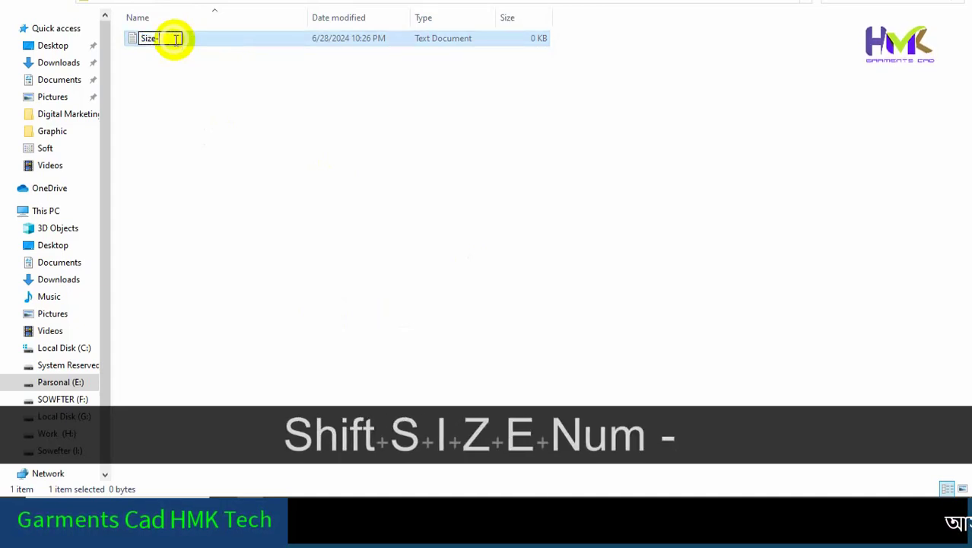
text(s-xl)
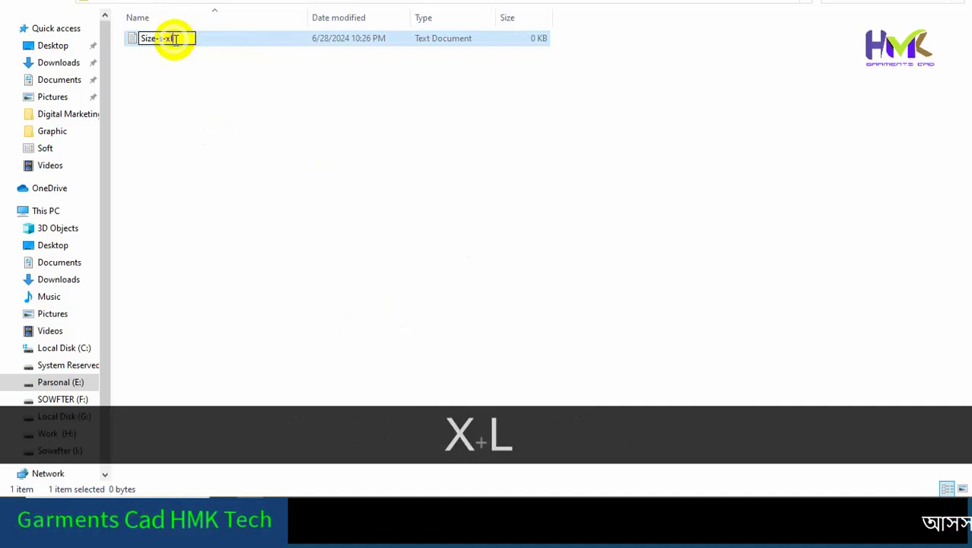
click(187, 120)
Open the Size-s-xl document in Notepad and enter "alpha" as its first line
click(181, 42)
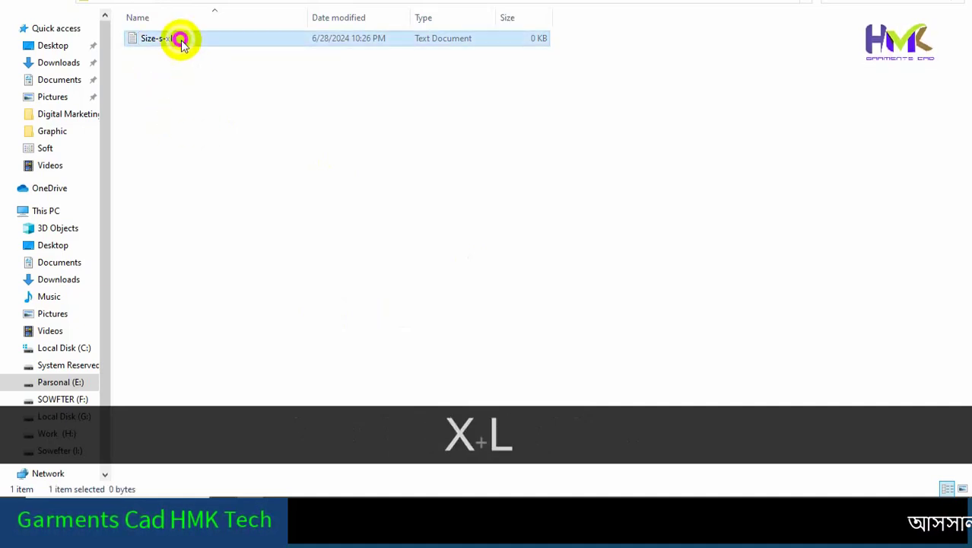
double_click(181, 42)
text(a)
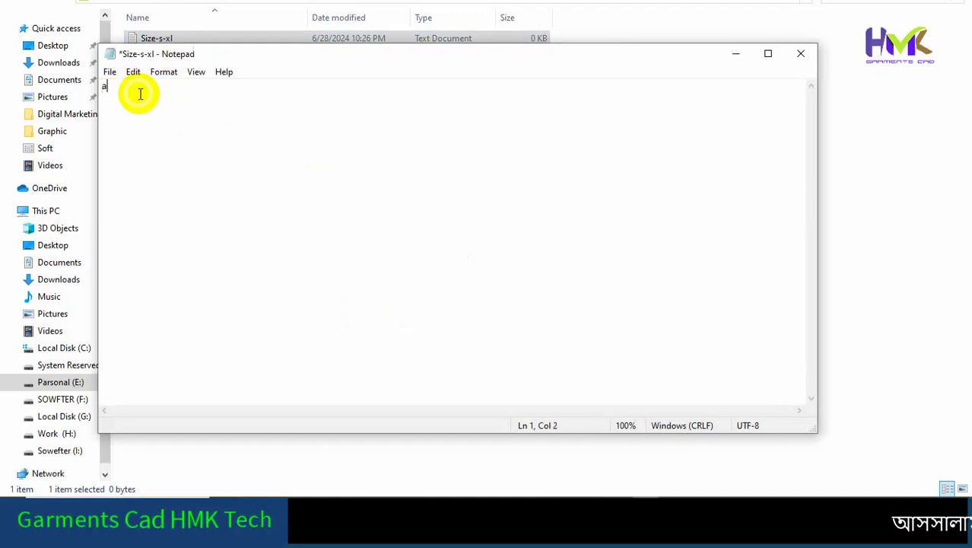
text(lpha)
key(Return)
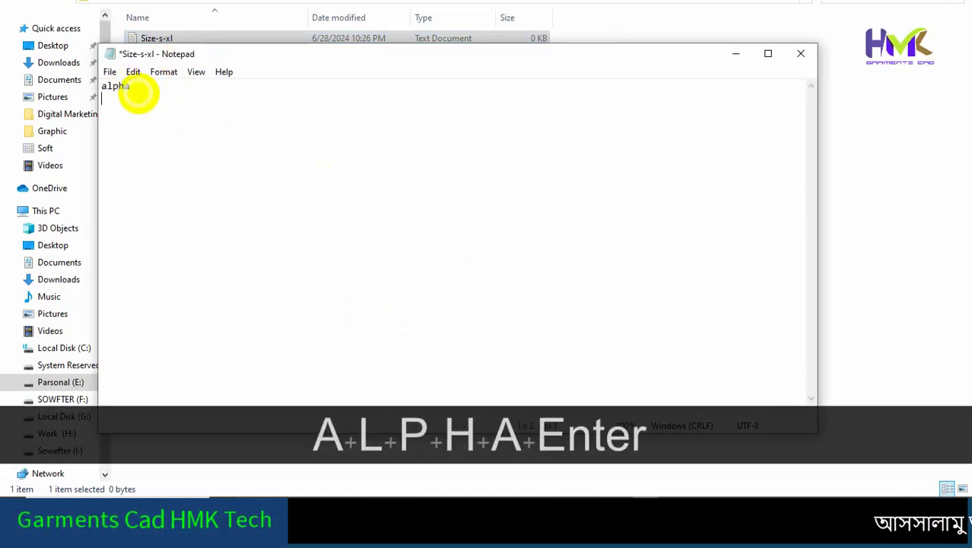
Enter the sizes s, m, l and "* xl" on separate lines below "alpha"
text(s)
key(Return)
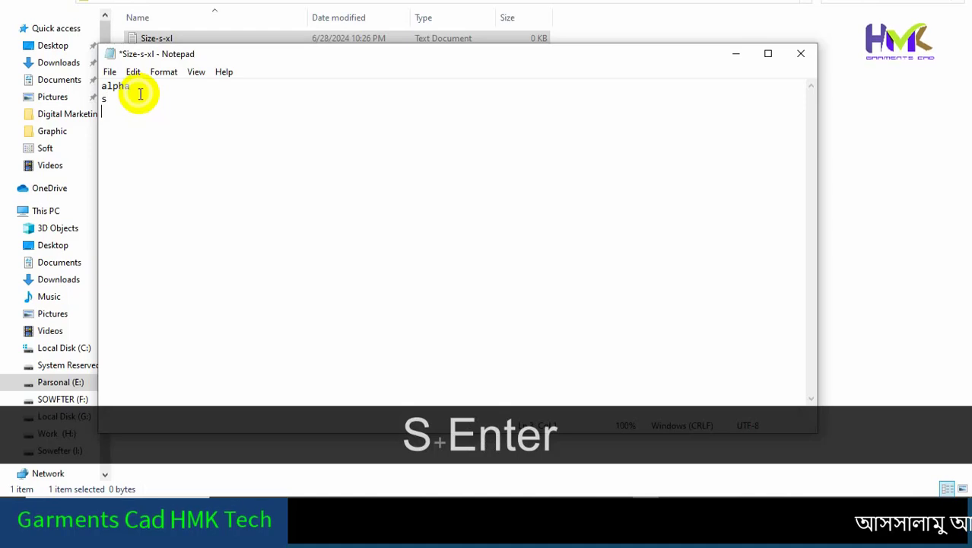
text(m)
key(Return)
text(l)
key(Return)
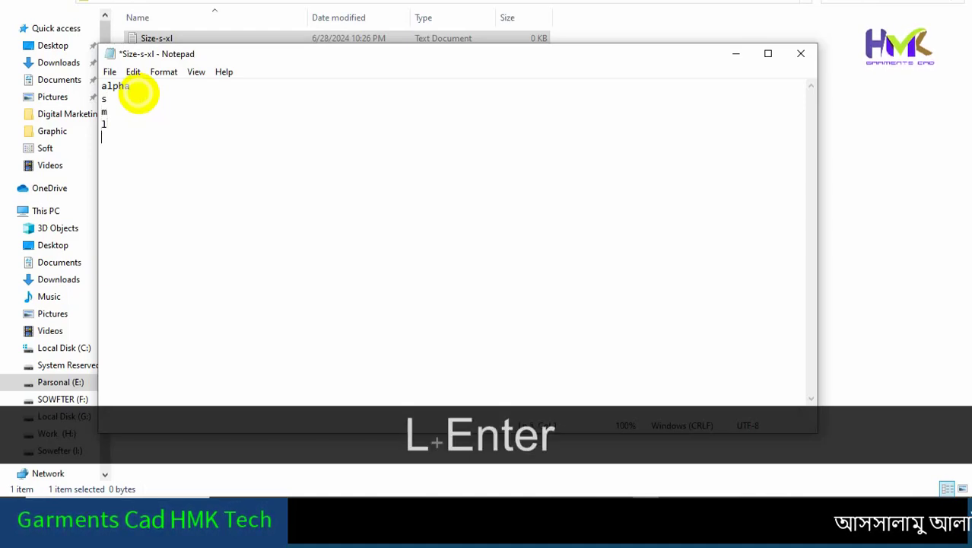
text(* )
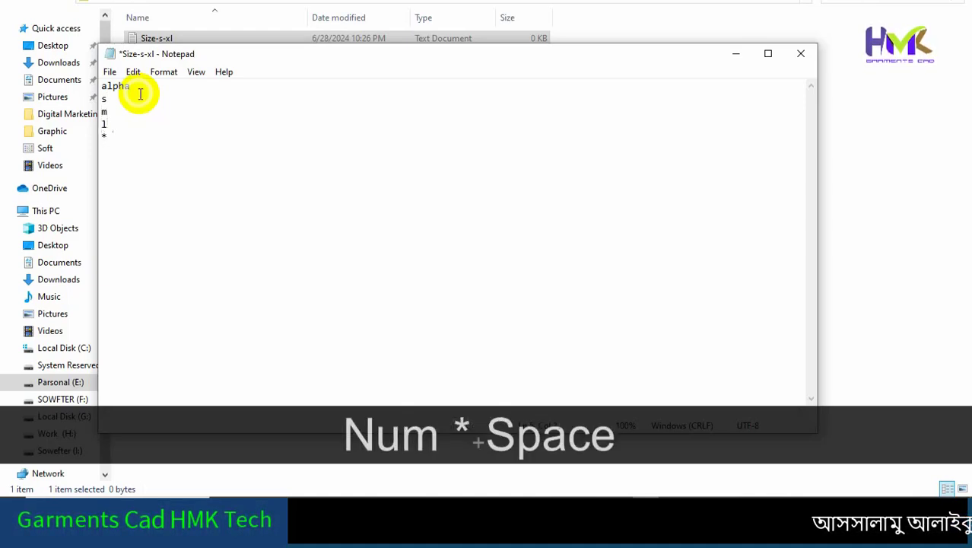
text(xl)
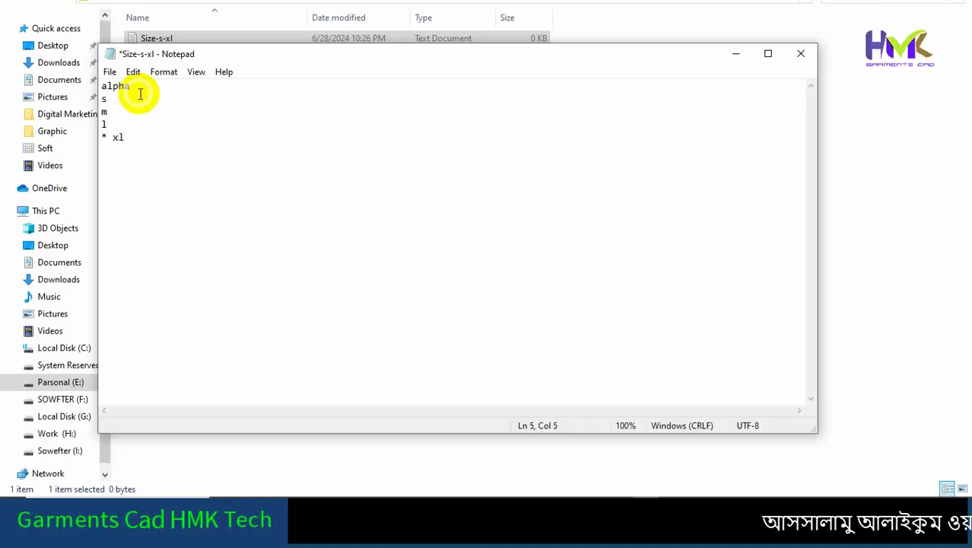
Remove the asterisk and space before xl and insert "* " before m instead
key(Left)
key(Left)
key(Left)
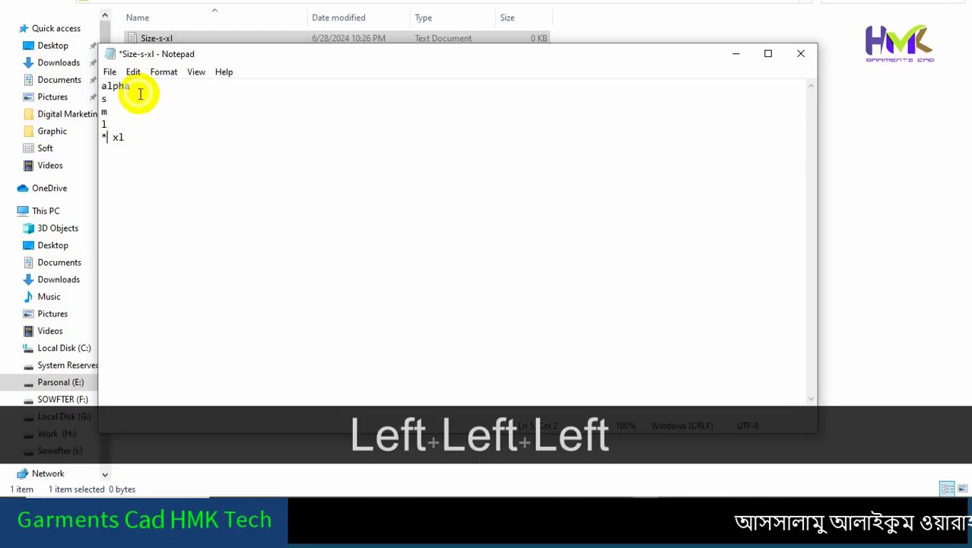
key(Right)
key(BackSpace)
key(BackSpace)
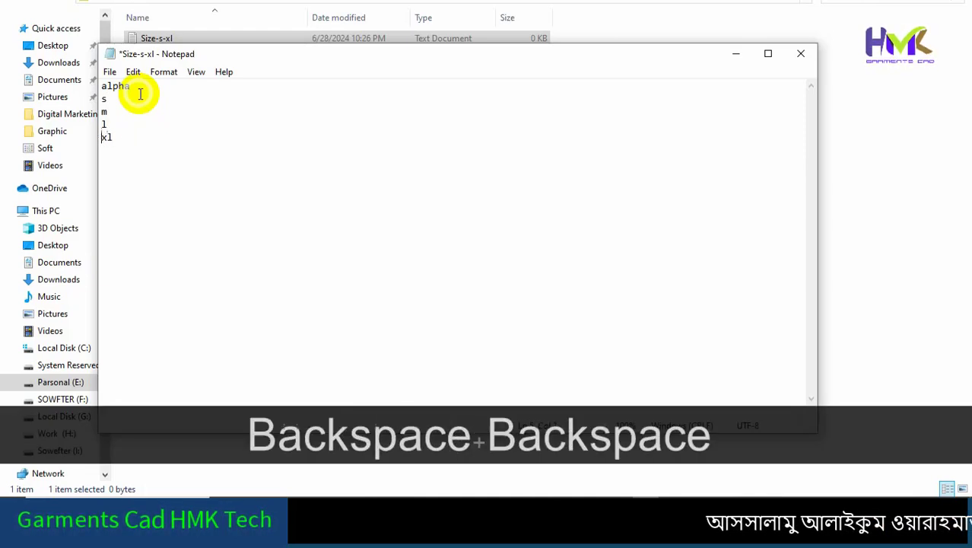
key(Up)
key(Up)
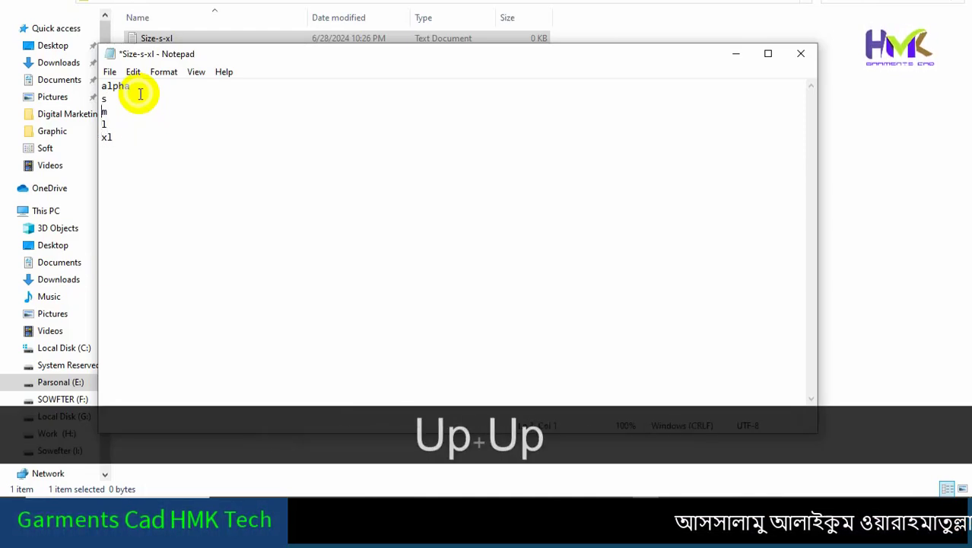
text(*)
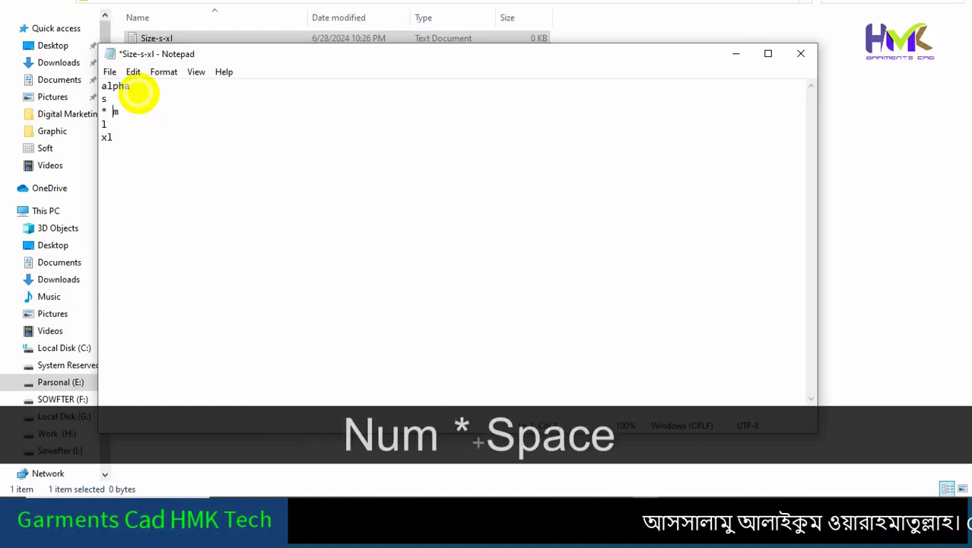
Save the Size-s-xl text file and close Notepad
click(110, 72)
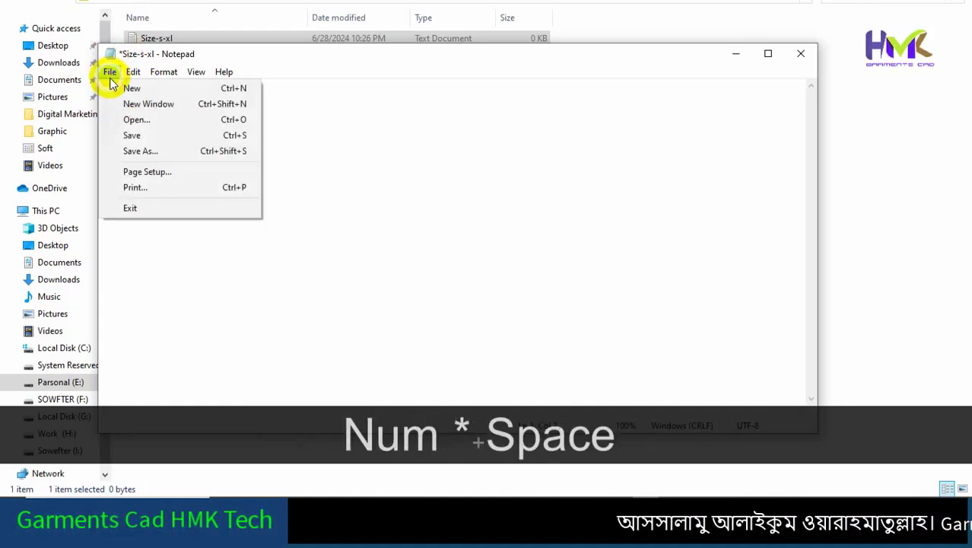
click(144, 137)
click(801, 55)
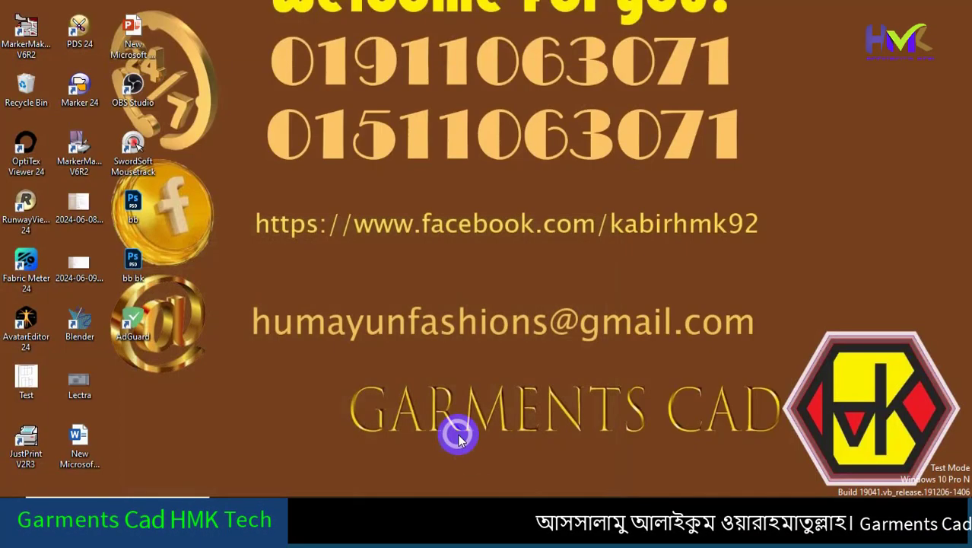
Switch to Modaris and set the Open Model access path to E:/Garments Cad Hmk Tech/Garments Hmk/
click(622, 487)
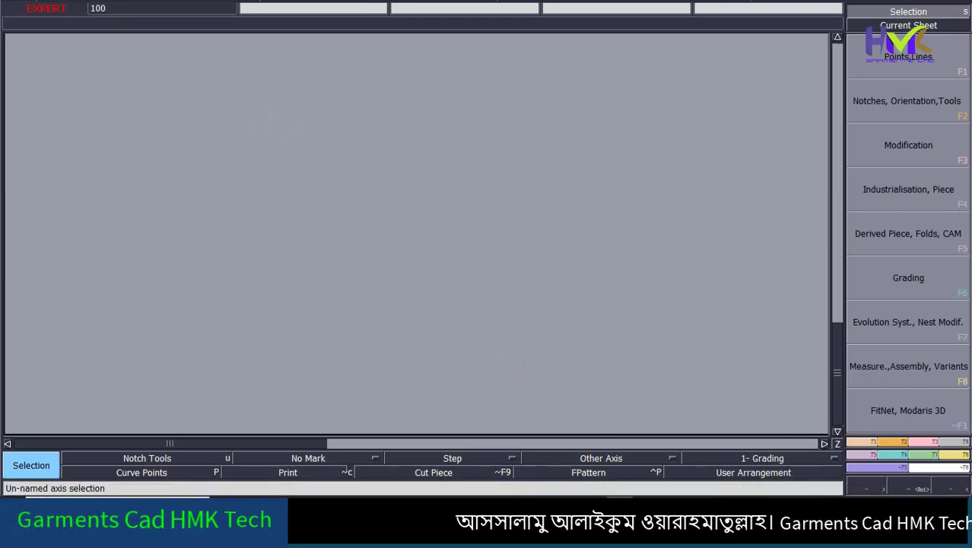
click(53, 2)
click(106, 324)
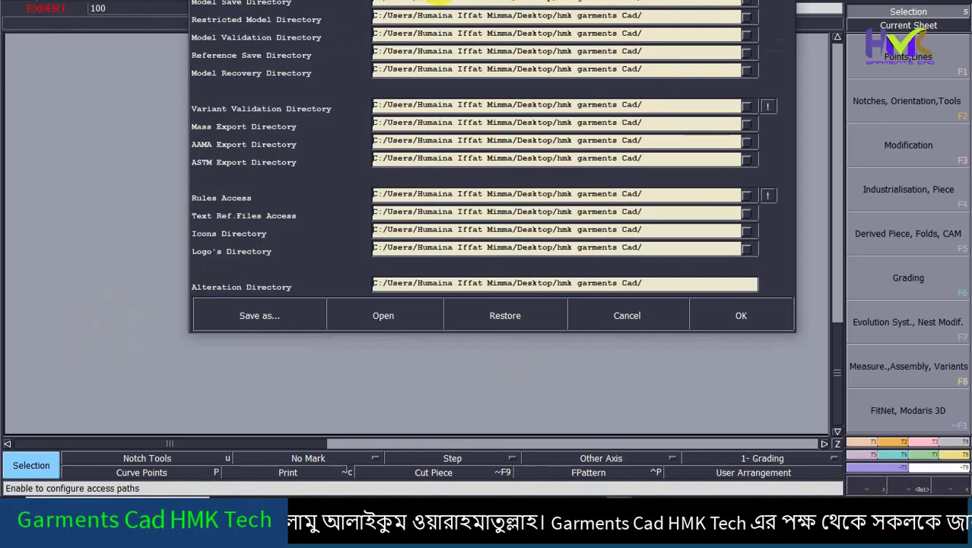
drag(492, 0, 497, 20)
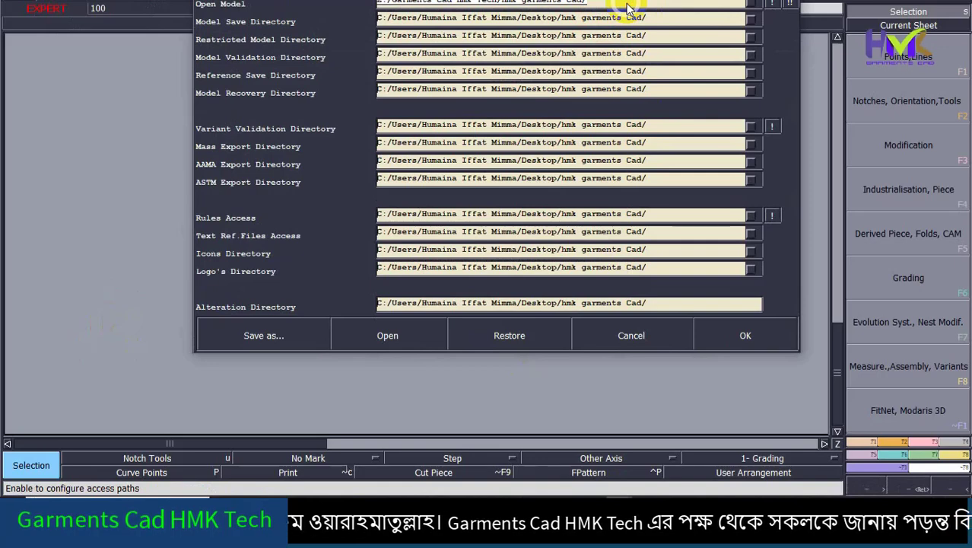
key(Return)
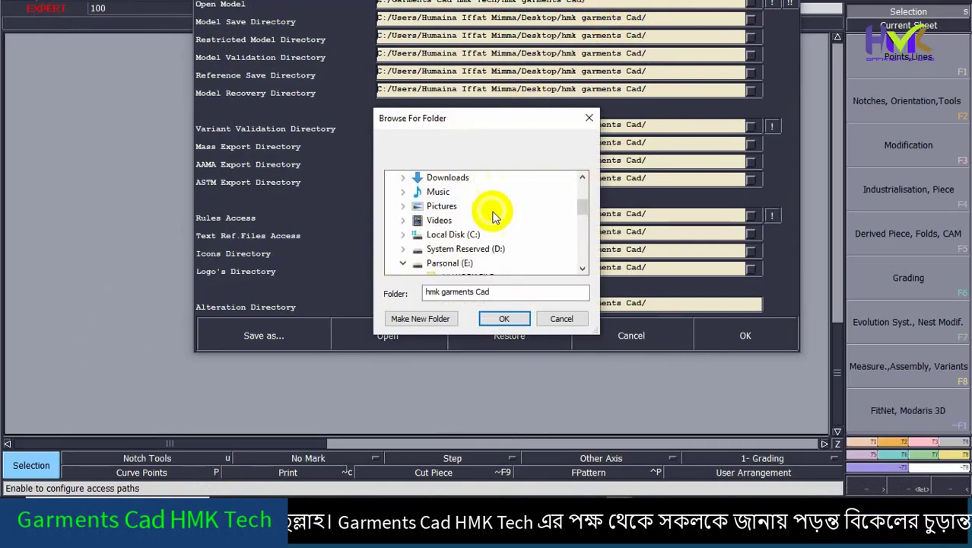
drag(584, 213, 586, 229)
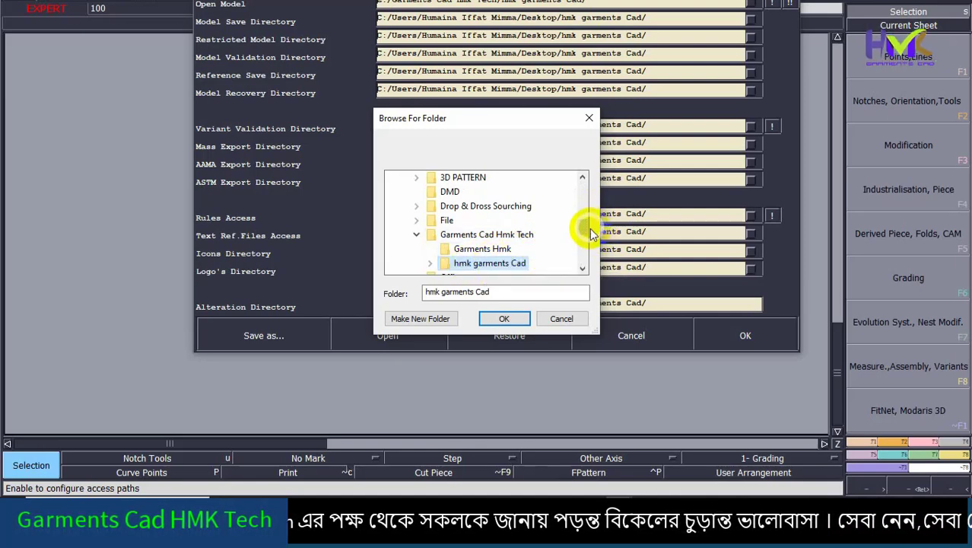
click(477, 251)
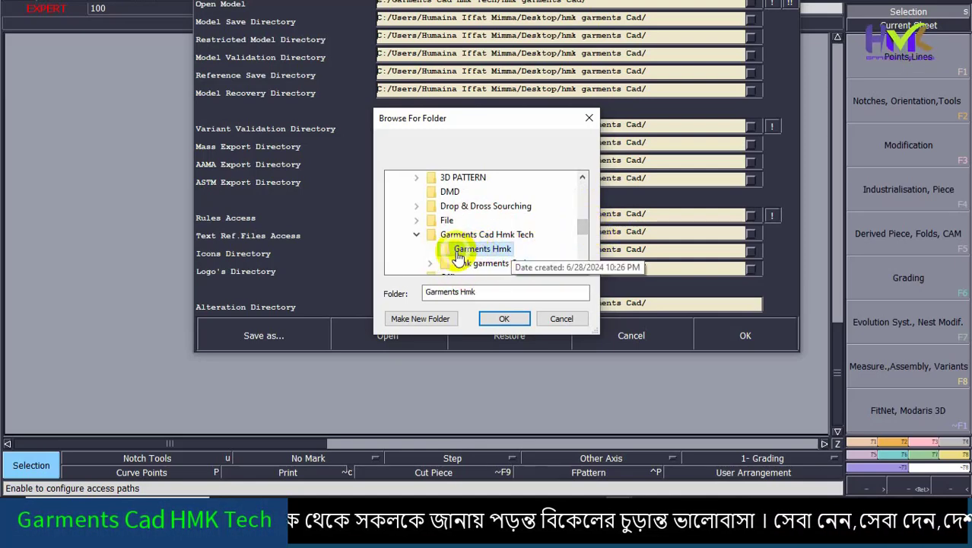
click(510, 319)
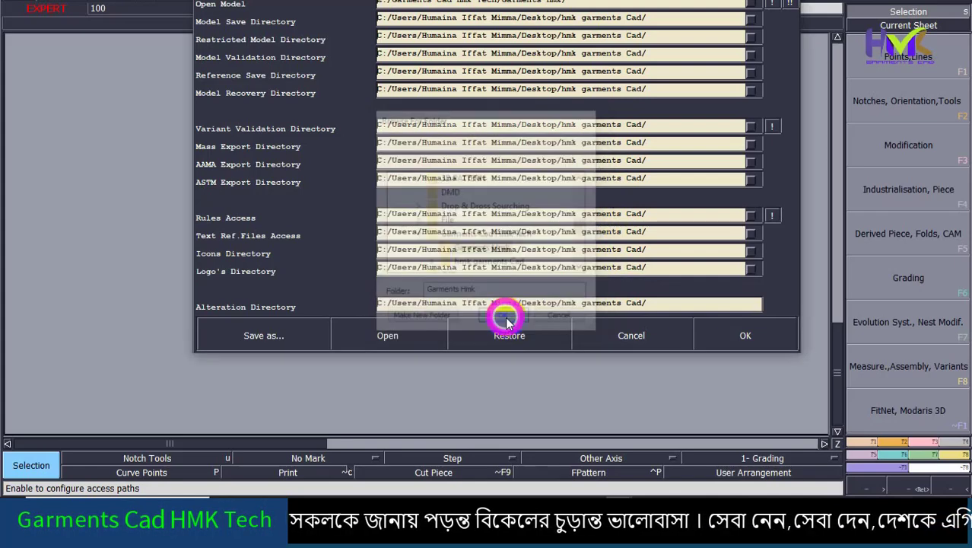
Copy the Open Model path to all the other access directories and confirm the access paths
click(772, 7)
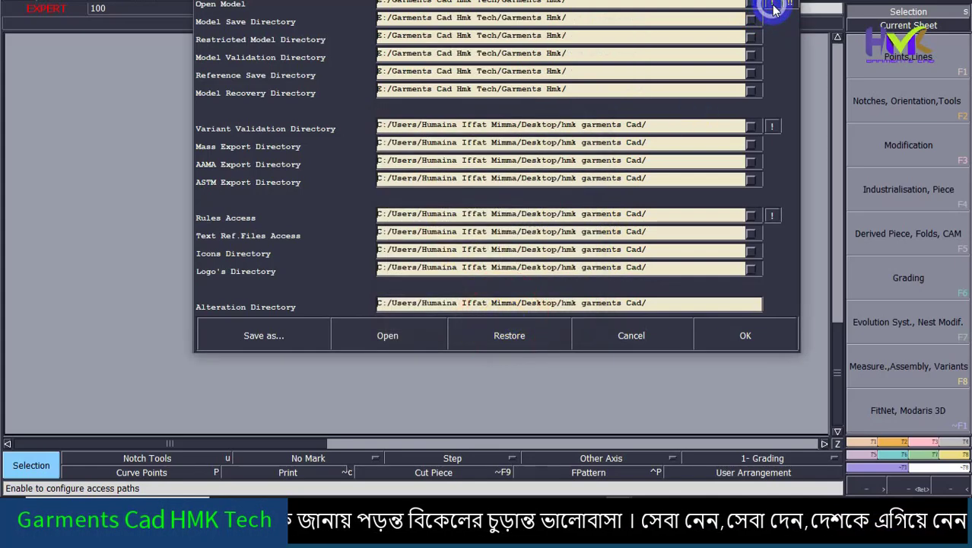
click(772, 6)
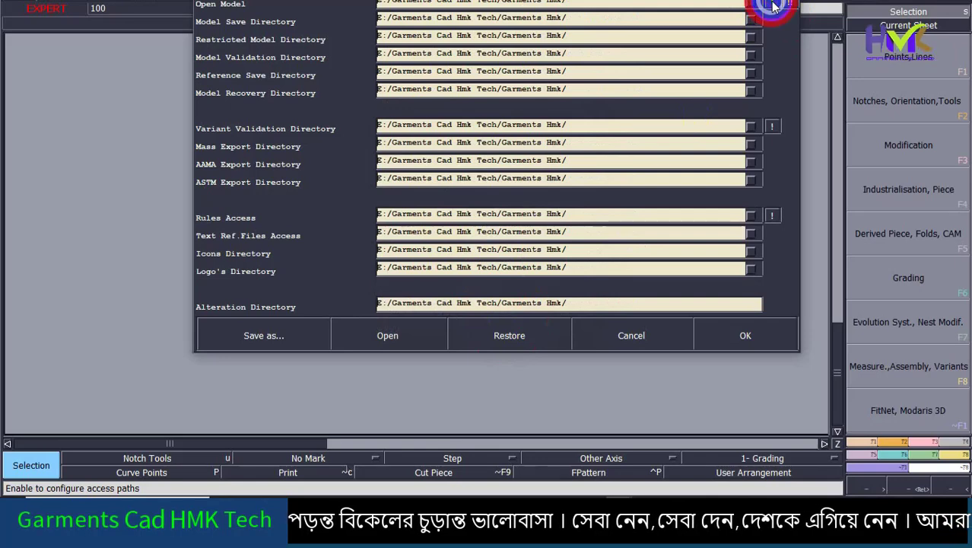
click(747, 336)
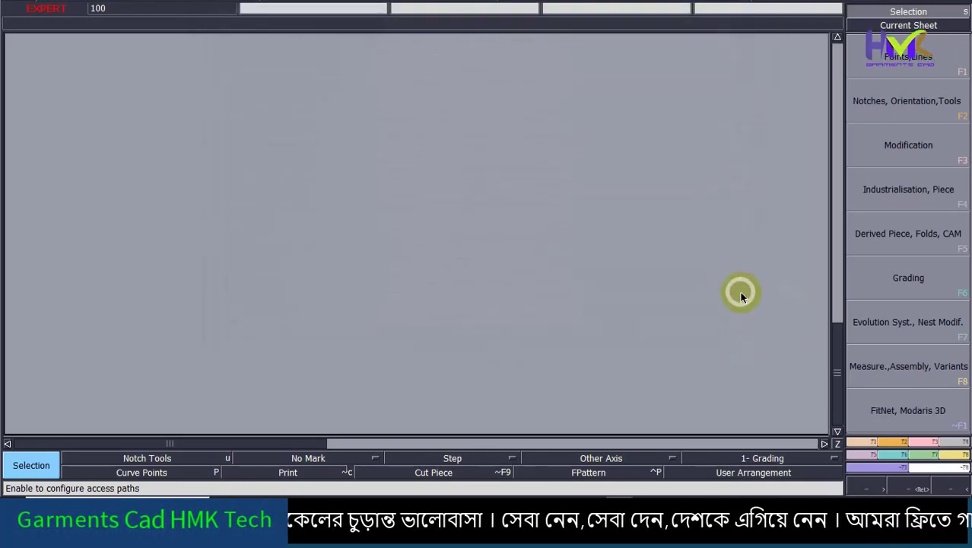
Create a new model named "hmk"
click(82, 4)
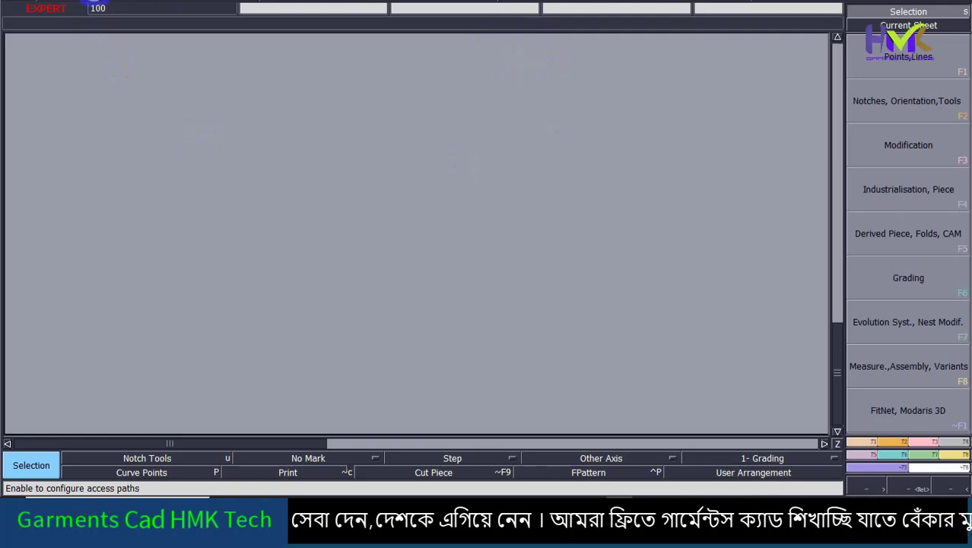
click(47, 1)
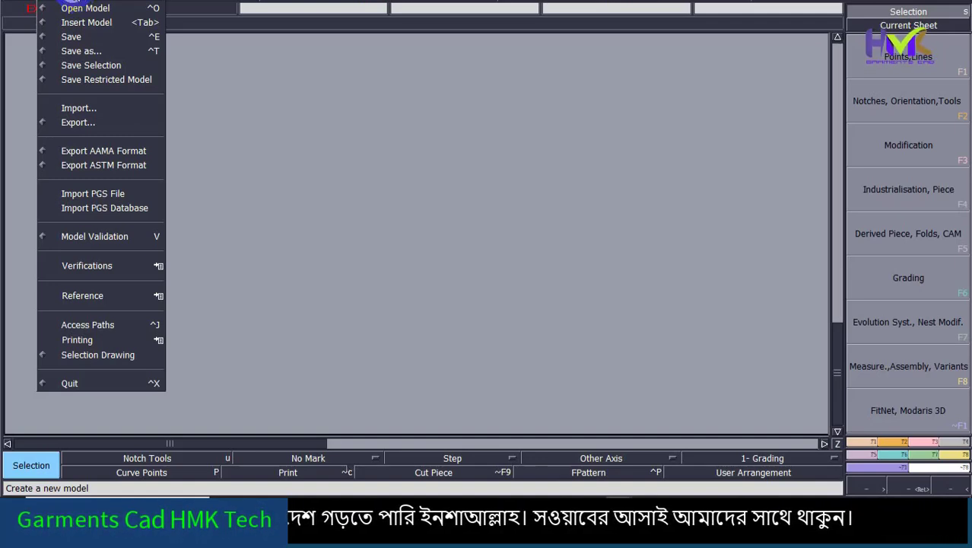
click(79, 1)
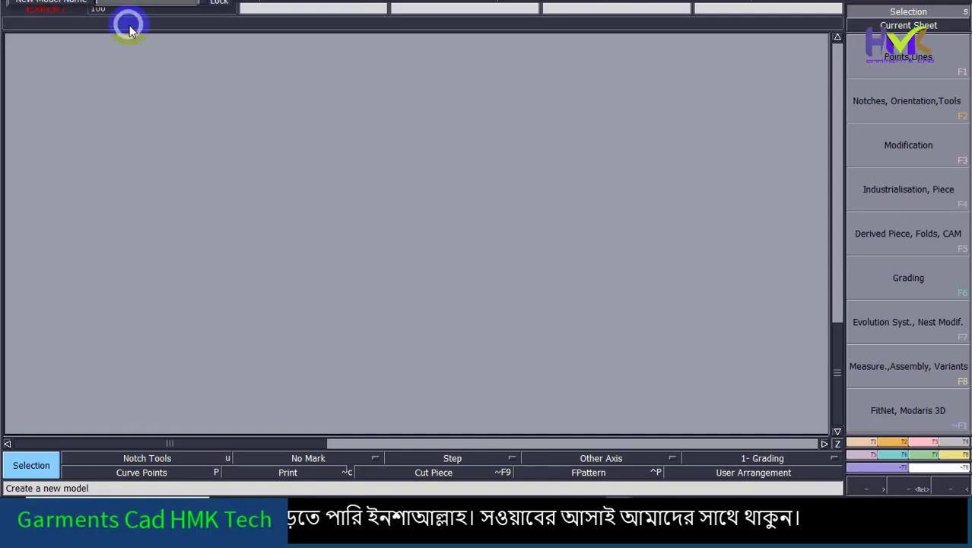
text(hmk)
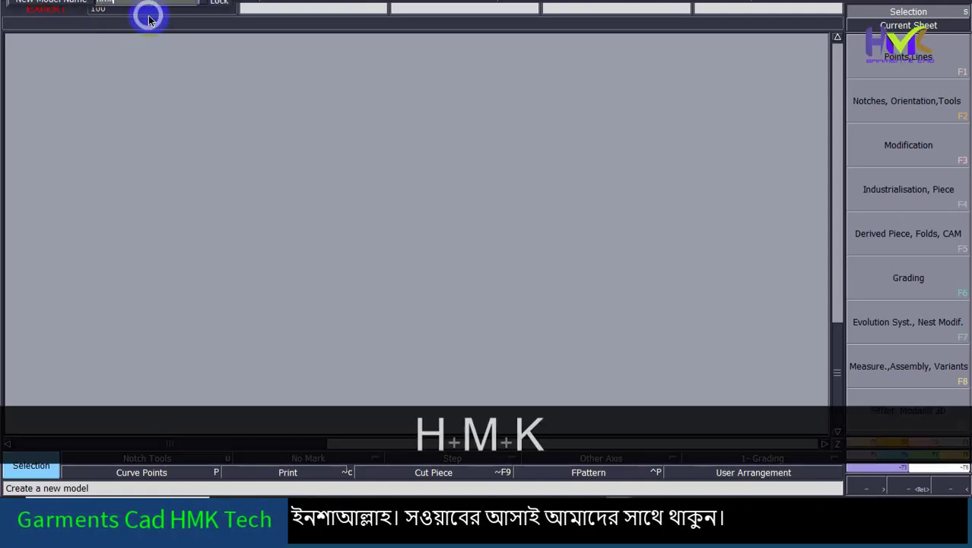
key(Return)
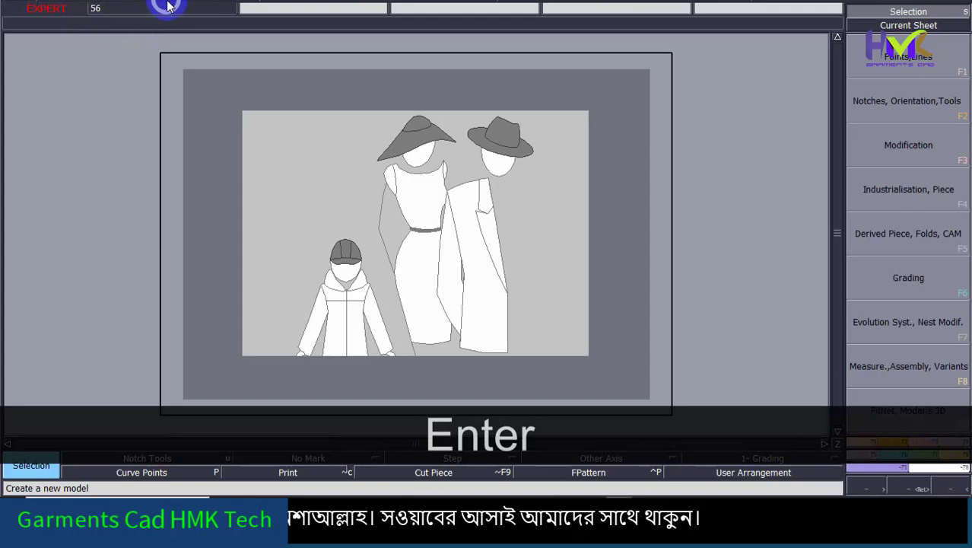
Turn on the display of sizes and the title block, and arrange the model sheet on the desk
click(361, 1)
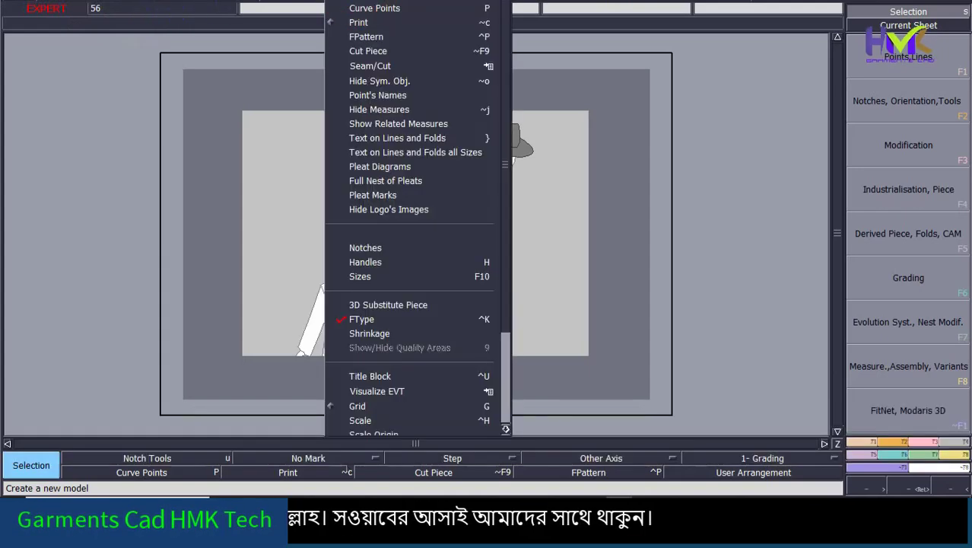
click(356, 277)
click(361, 1)
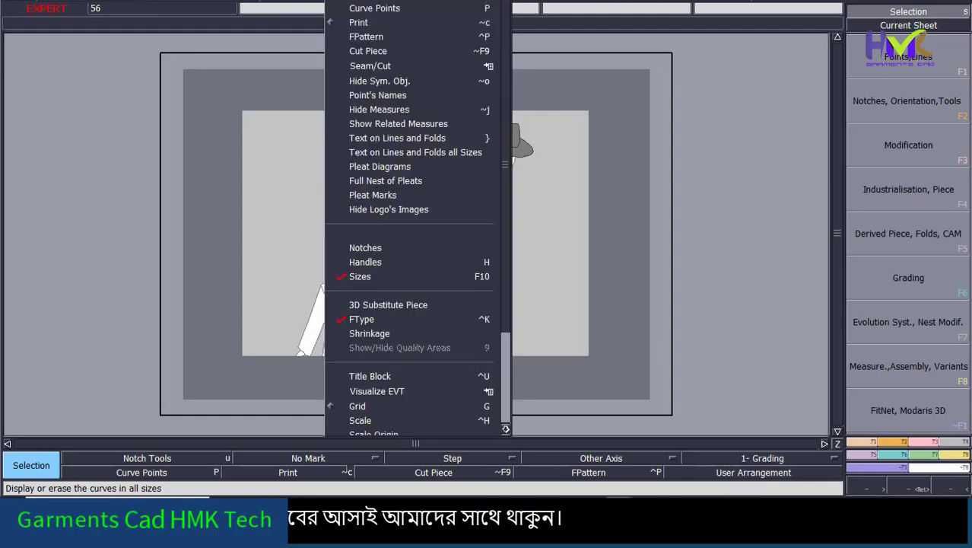
click(382, 379)
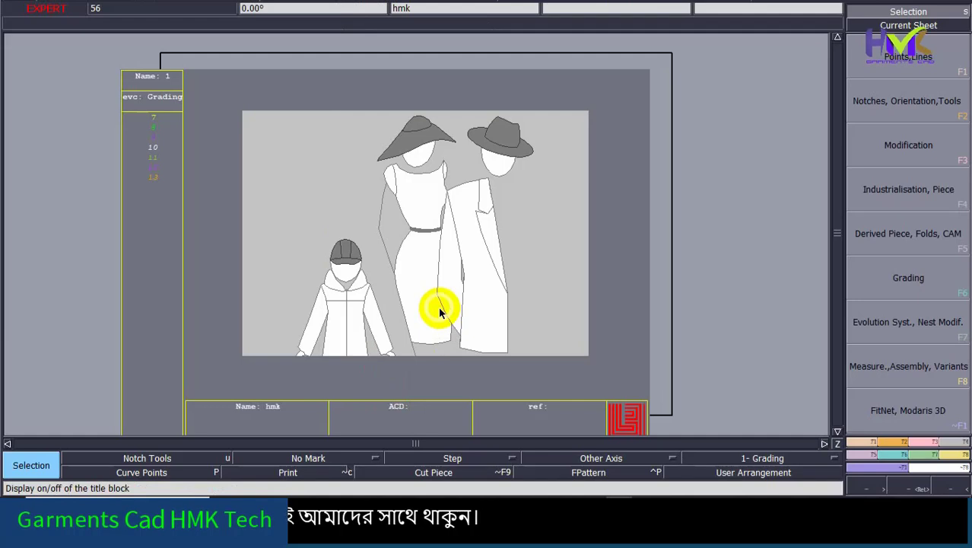
key(j)
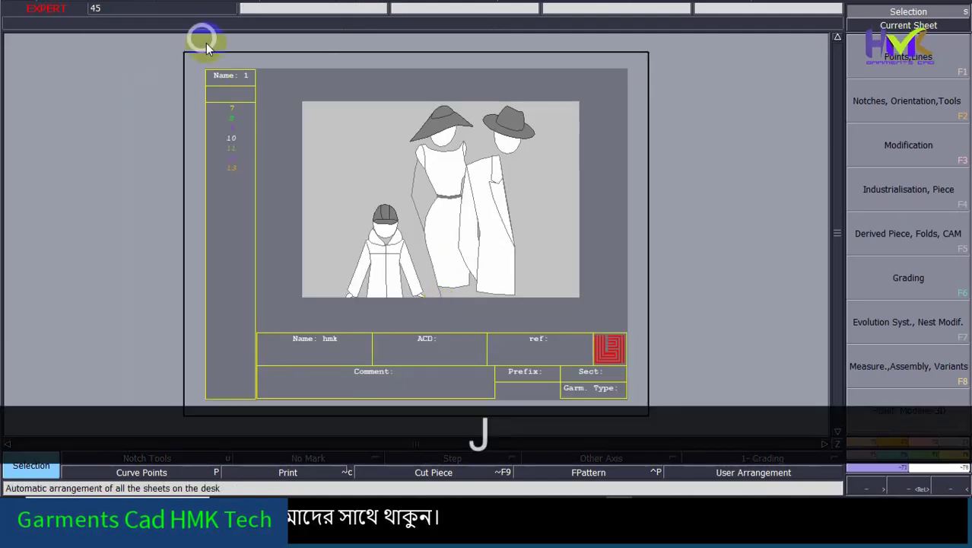
Create a new blank sheet in the hmk model and arrange all sheets on the desk
click(172, 0)
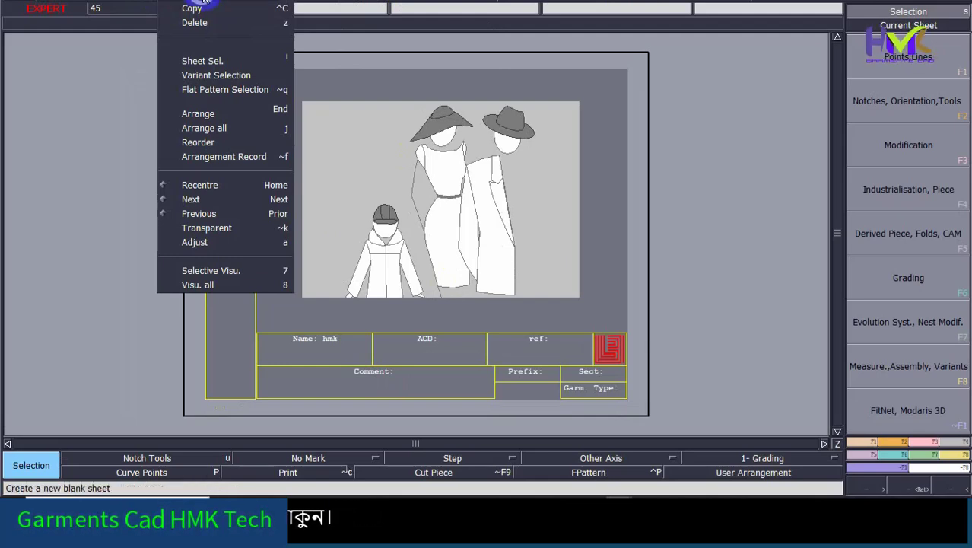
click(204, 1)
key(j)
key(j)
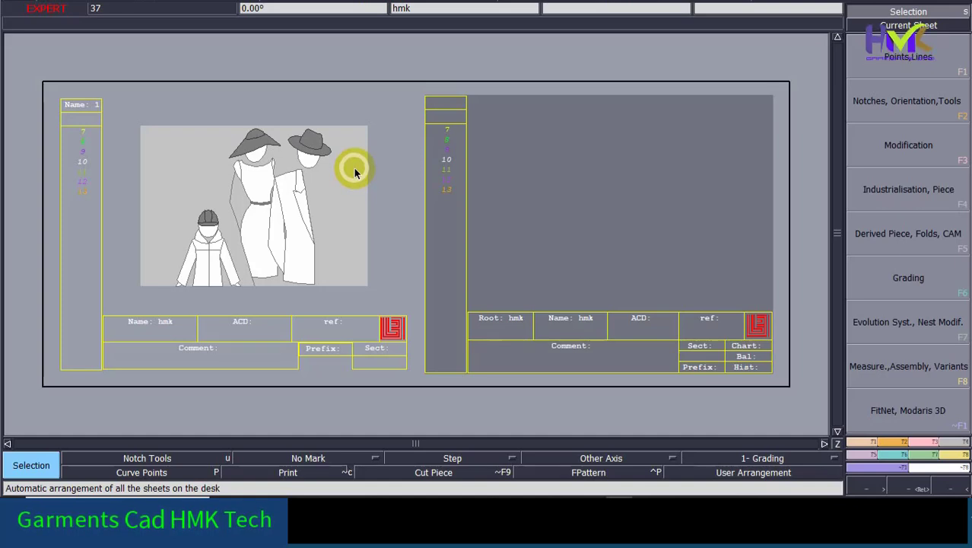
key(j)
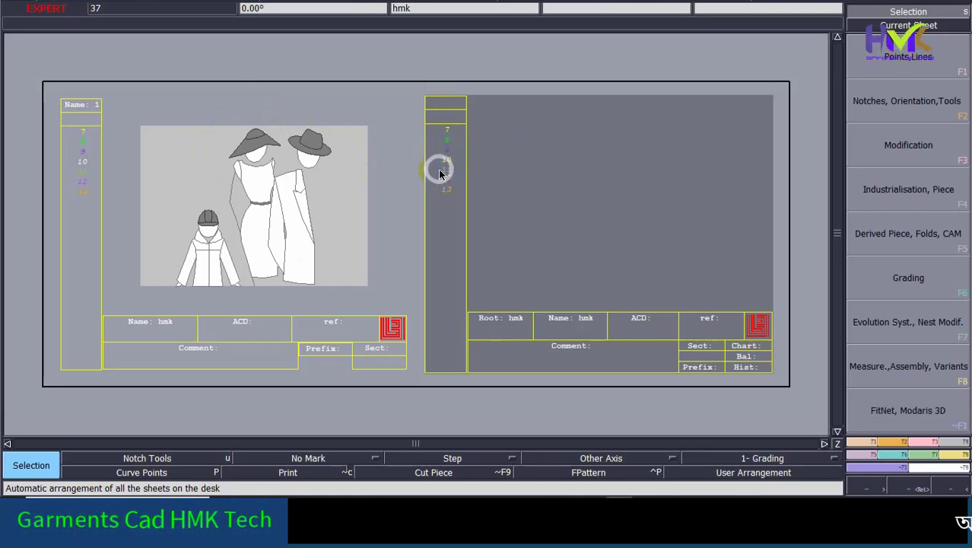
Import the Size-s-xl size range from the Garments Hmk folder into the blank sheet, replacing its numeric sizes
click(911, 337)
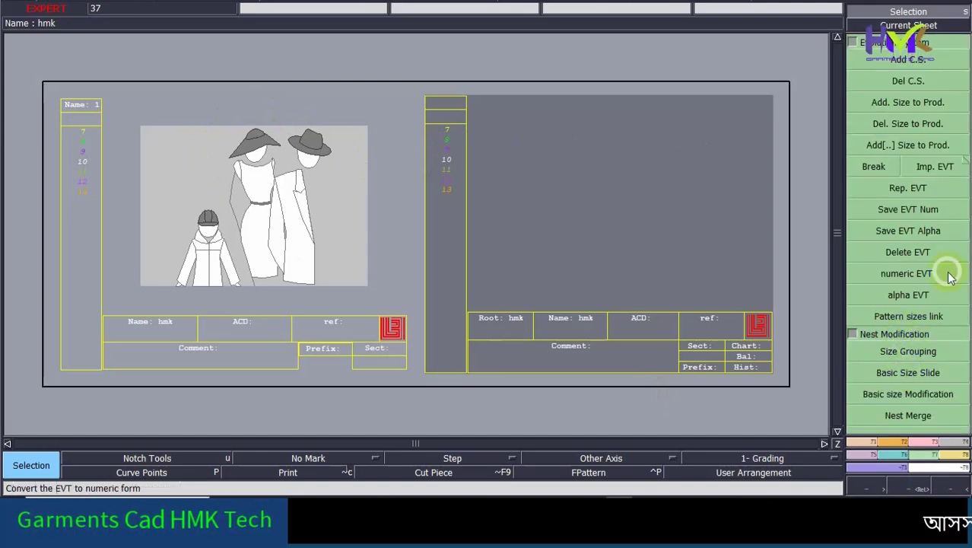
click(934, 169)
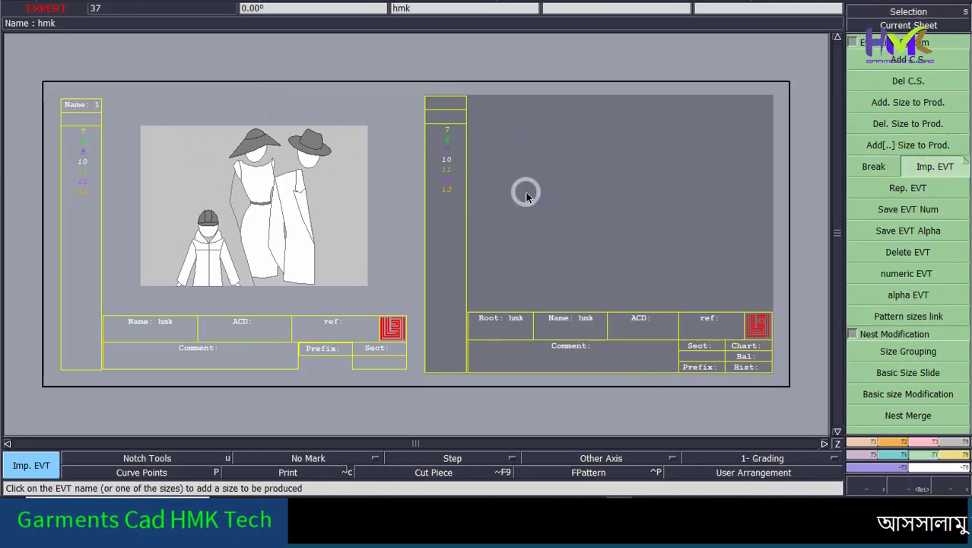
click(446, 162)
click(546, 278)
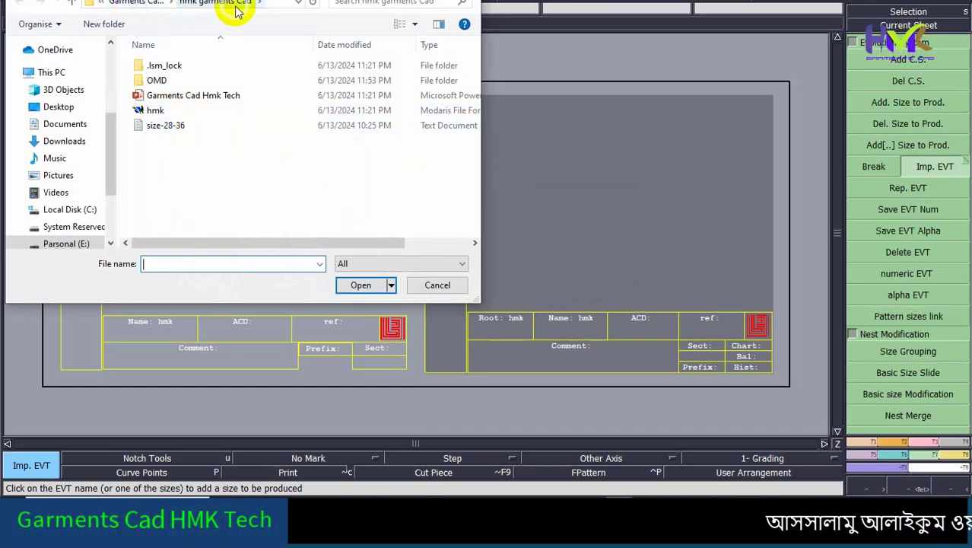
click(144, 3)
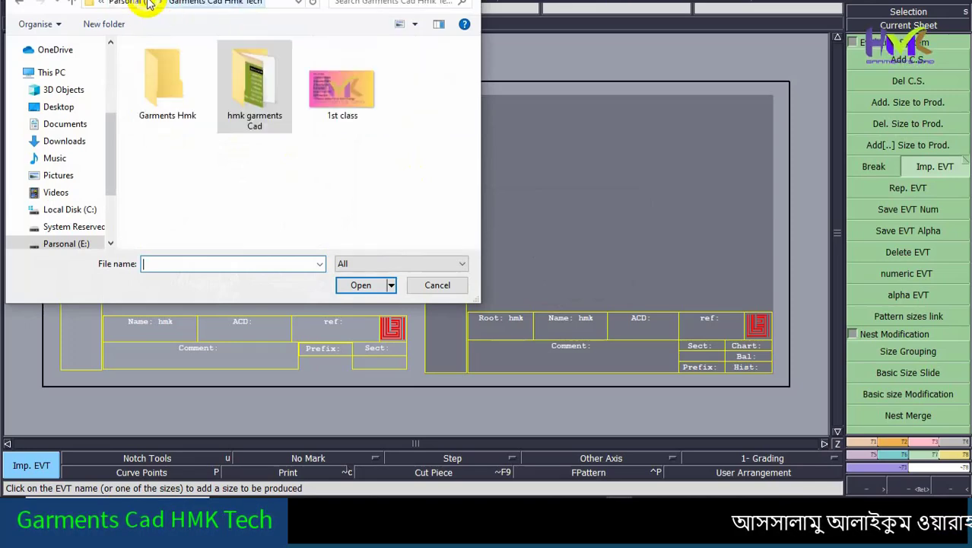
double_click(174, 116)
click(167, 81)
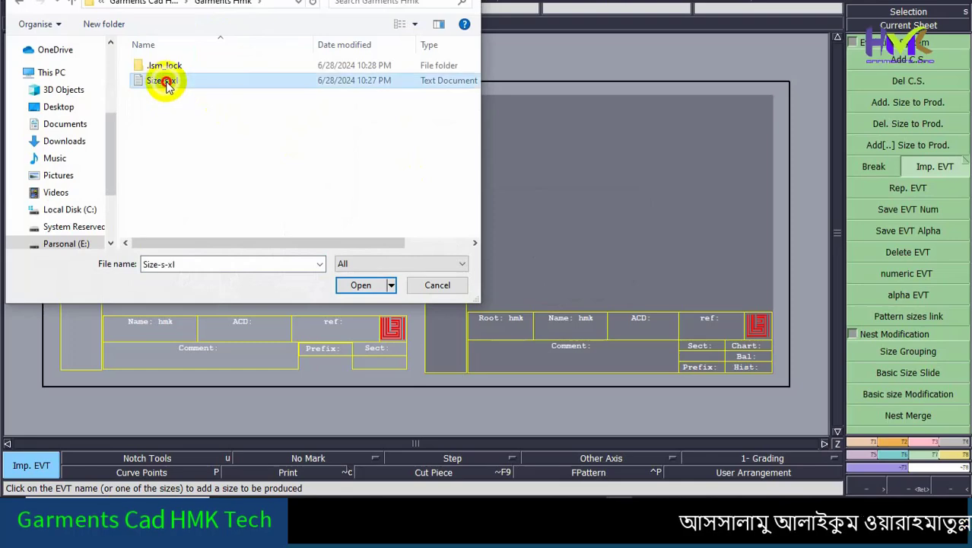
double_click(166, 82)
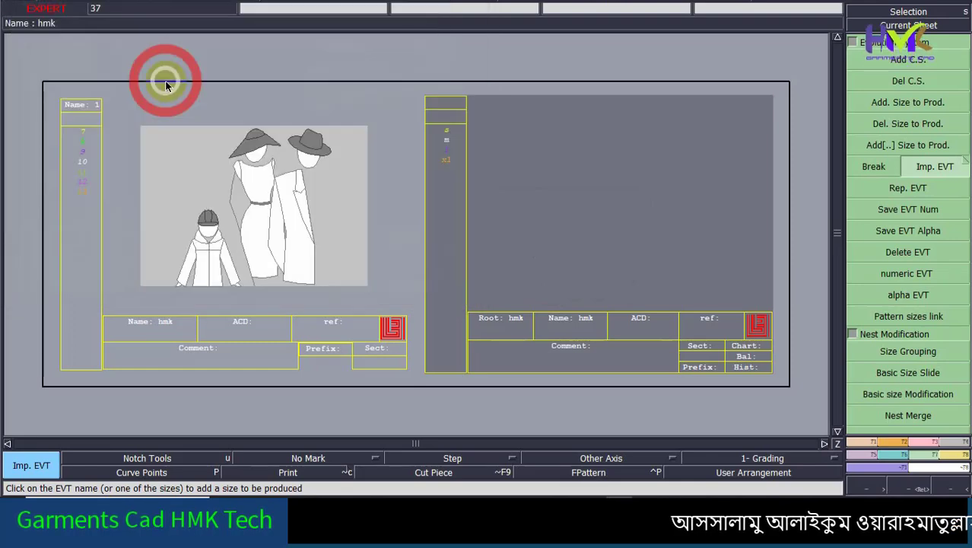
click(454, 135)
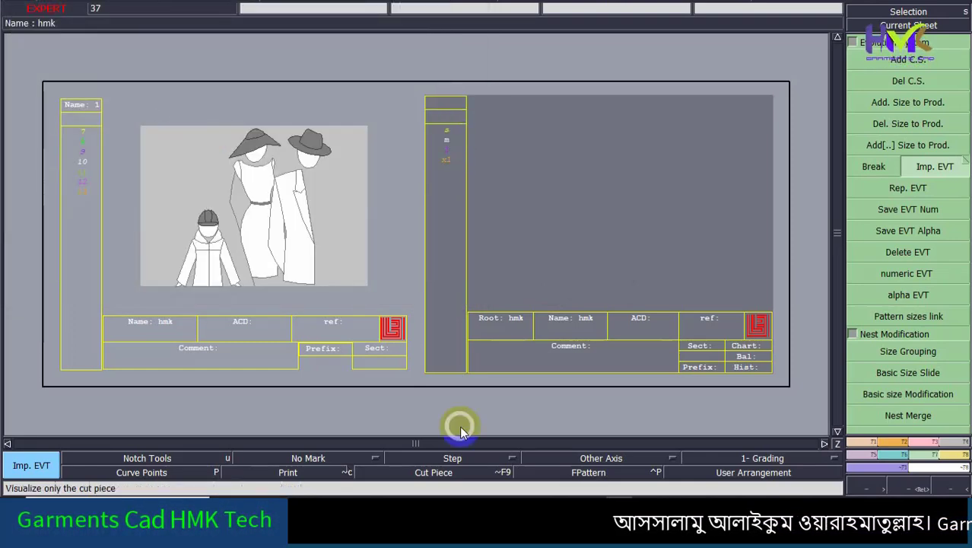
Import the Size-s-xl size range into the hmk model sheet with the garment illustration
mouse_move(447, 475)
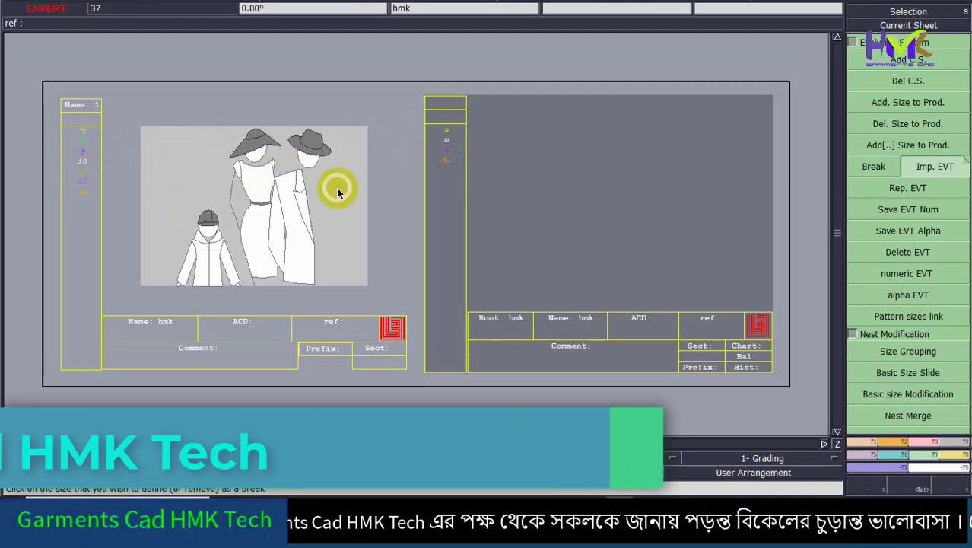
click(81, 161)
click(551, 278)
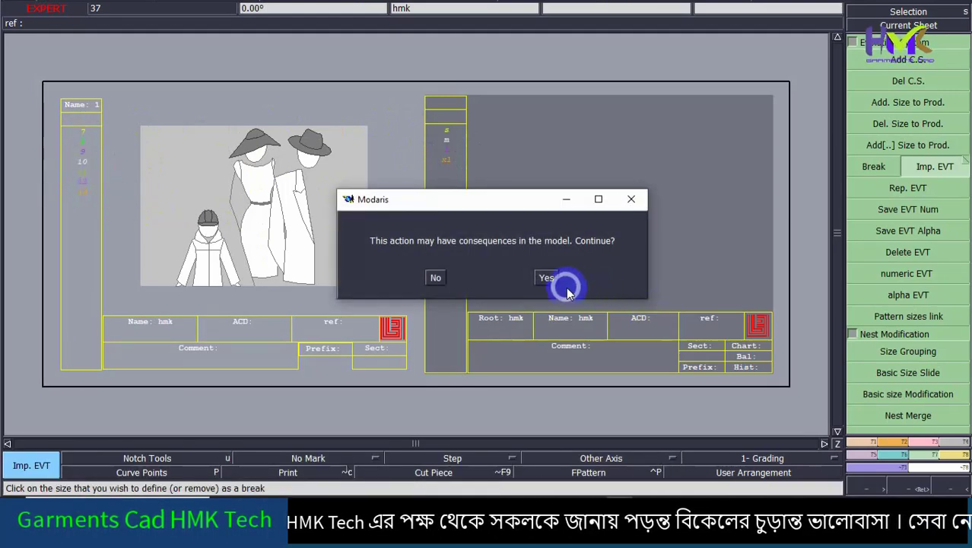
double_click(163, 80)
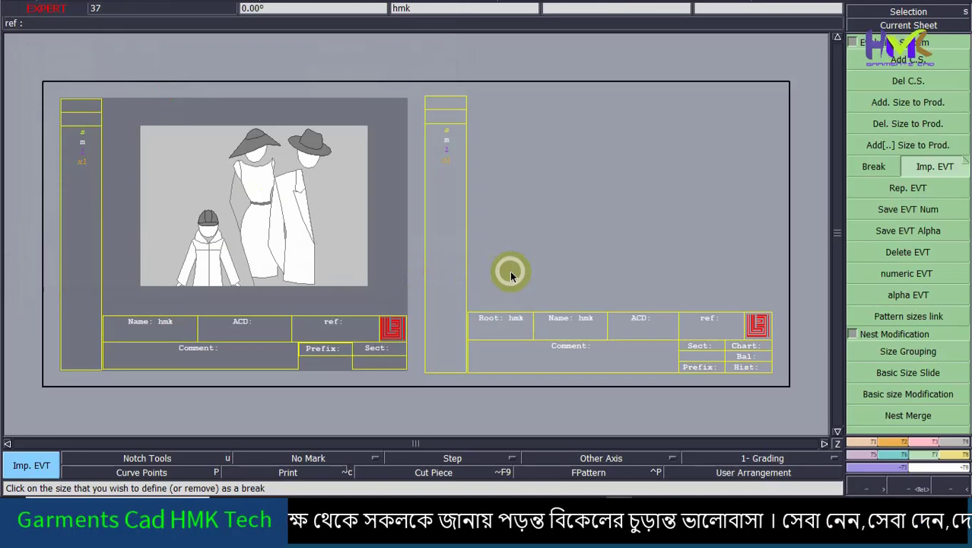
click(573, 251)
click(907, 25)
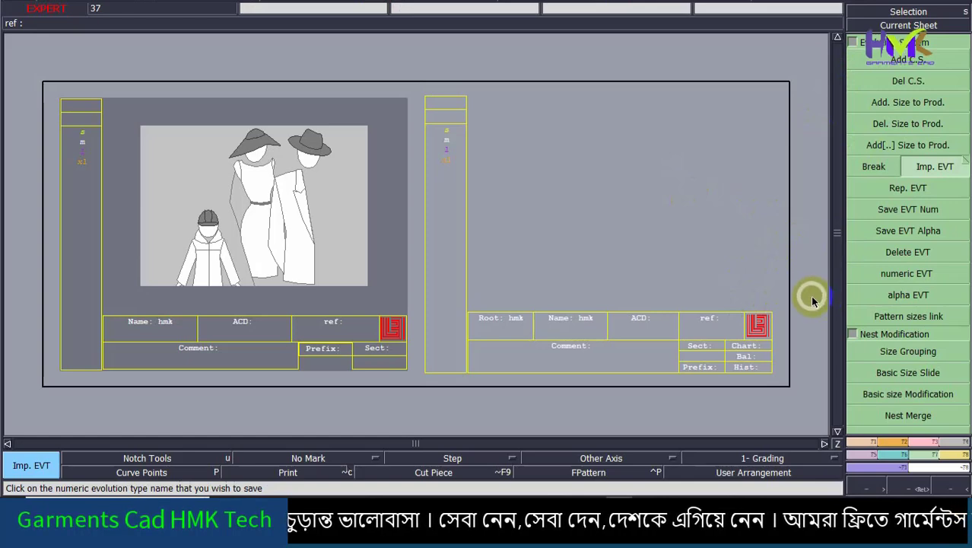
key(F1)
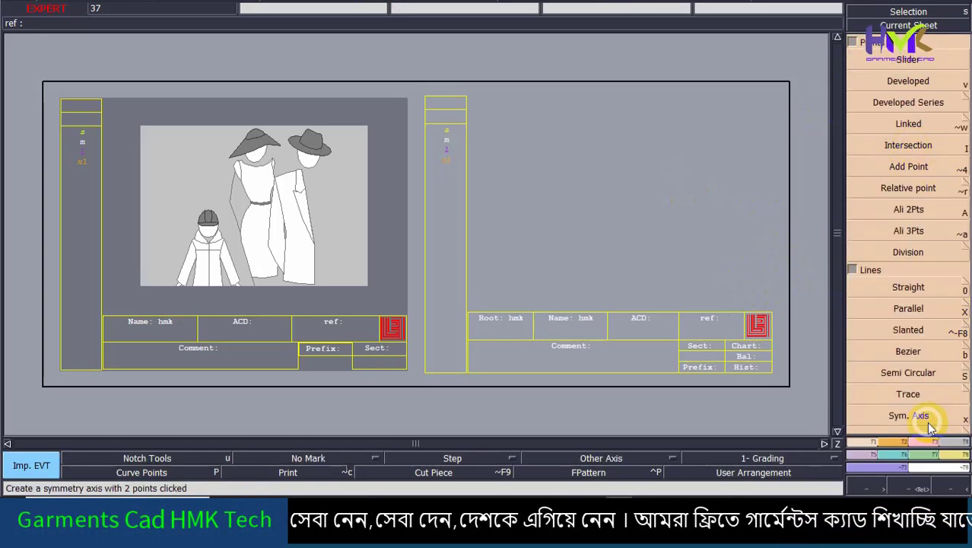
key(F7)
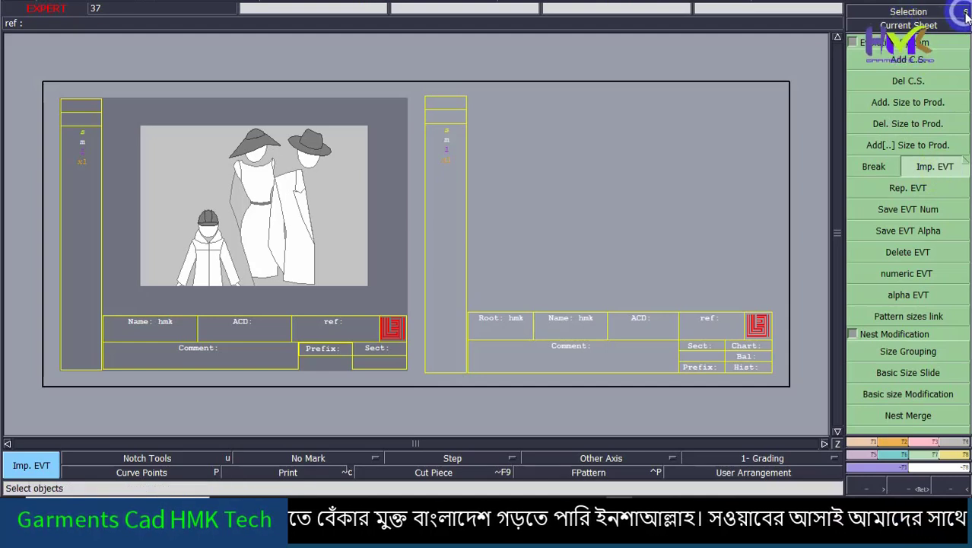
key(s)
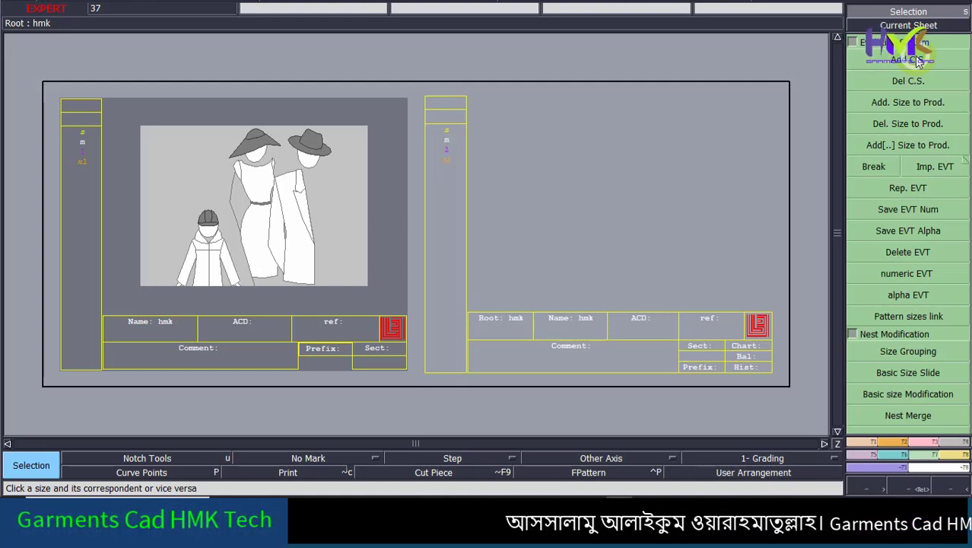
click(650, 293)
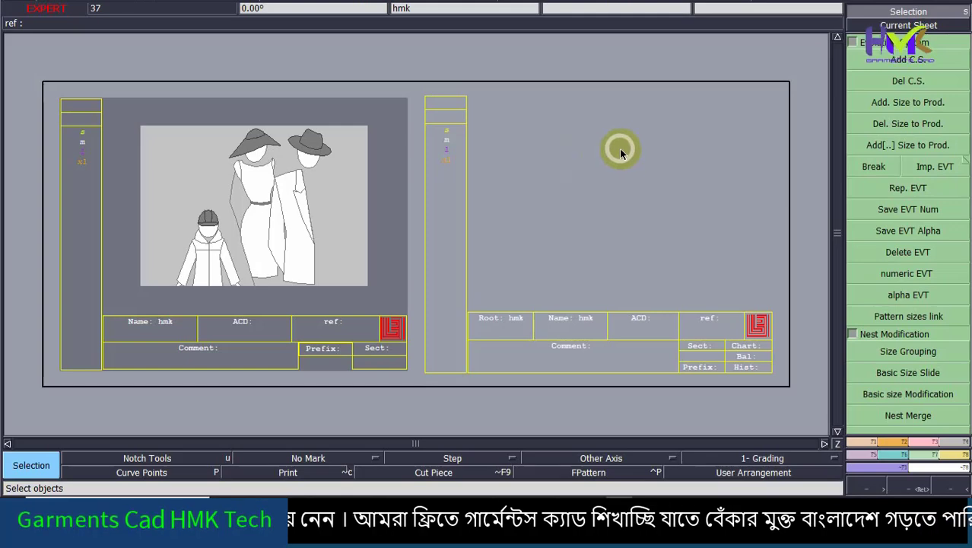
Examine the available length, angle, area and scale unit options, keeping cm as the length unit
click(731, 2)
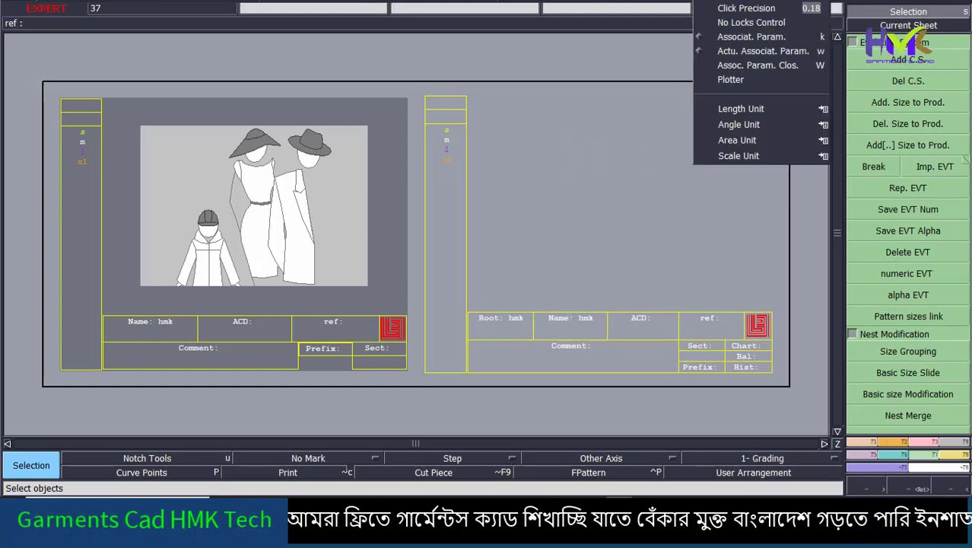
click(773, 89)
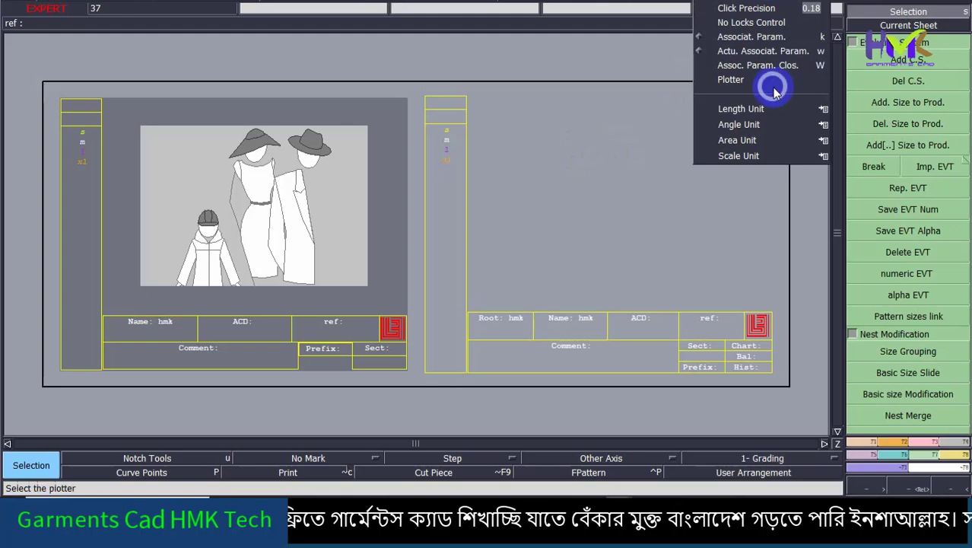
click(824, 108)
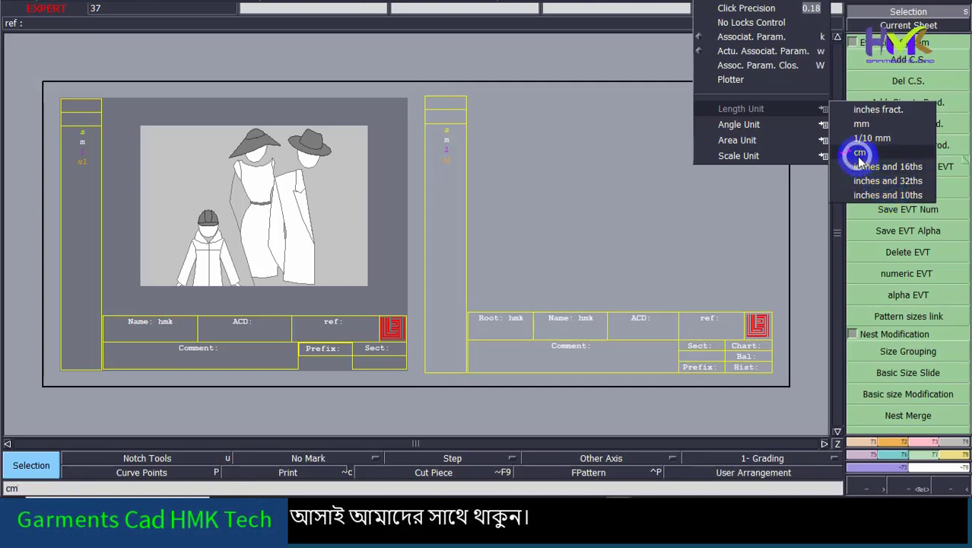
mouse_move(825, 124)
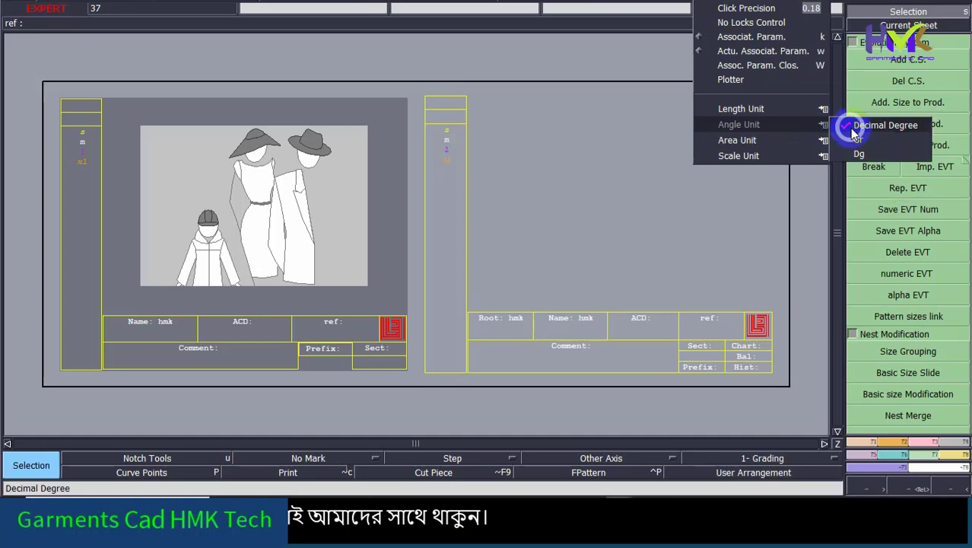
mouse_move(838, 145)
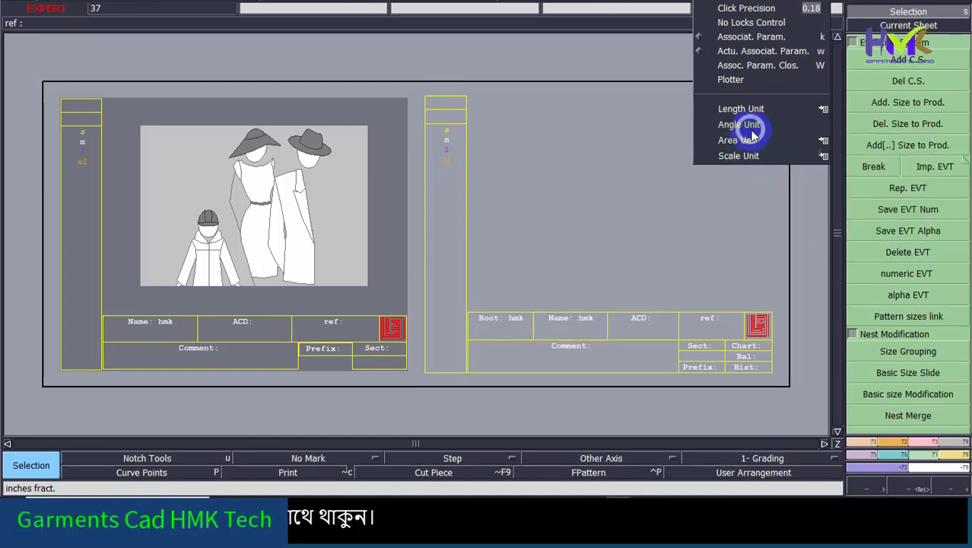
mouse_move(807, 155)
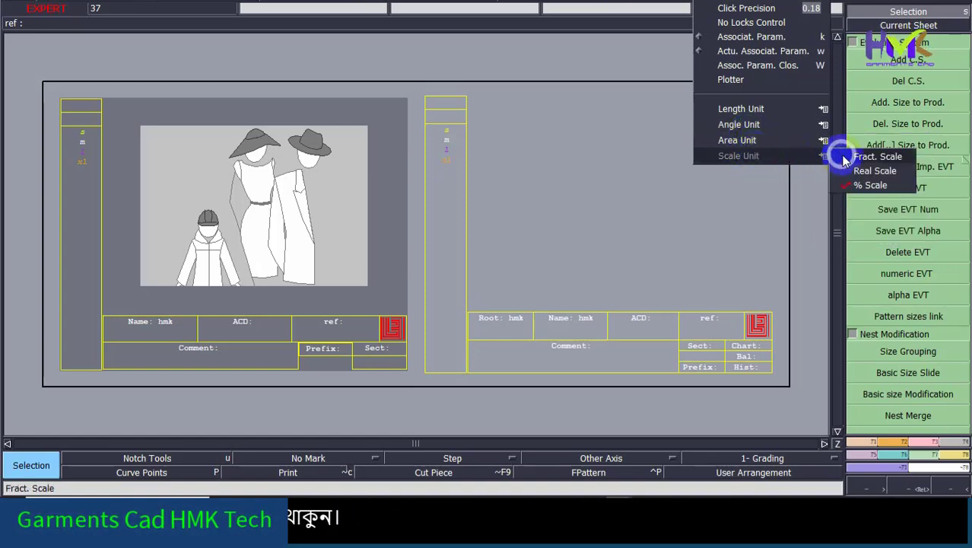
click(868, 185)
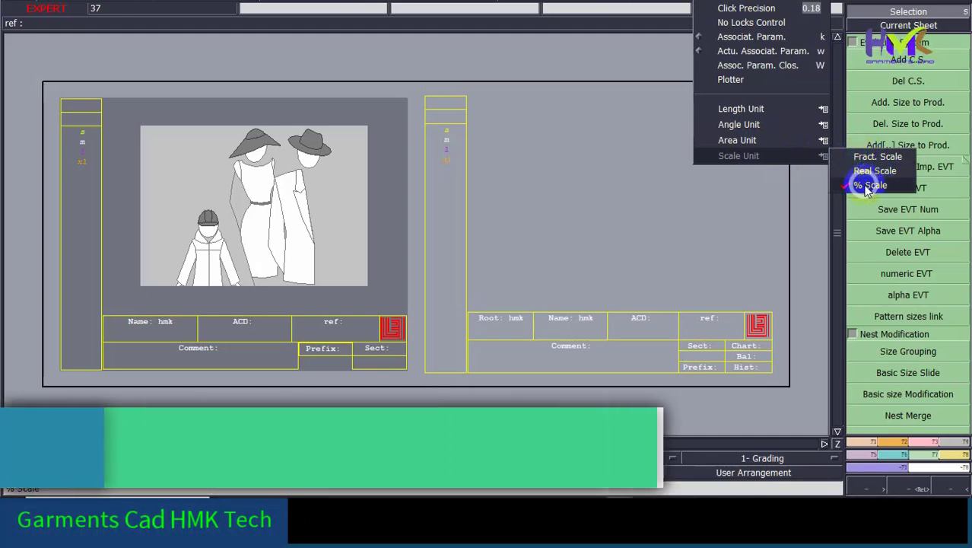
click(864, 178)
click(868, 157)
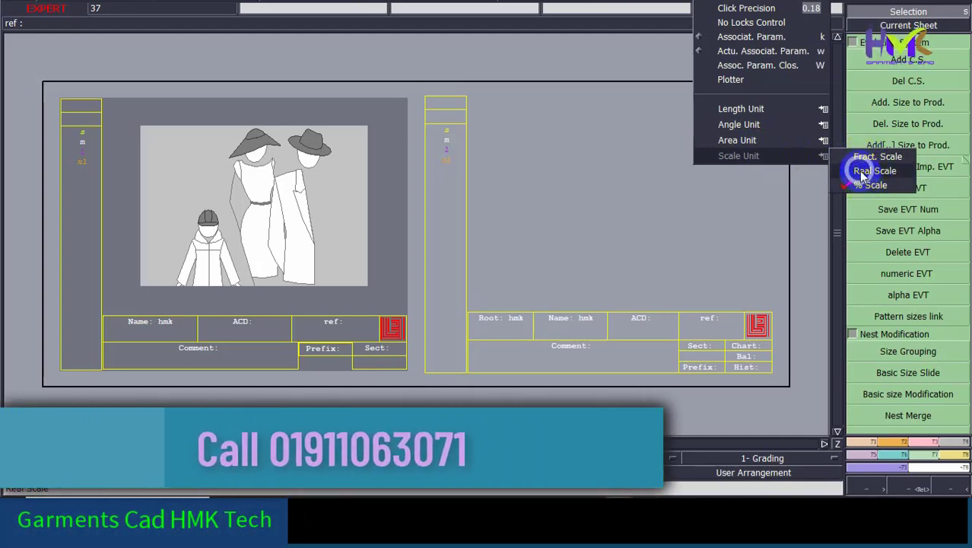
click(822, 113)
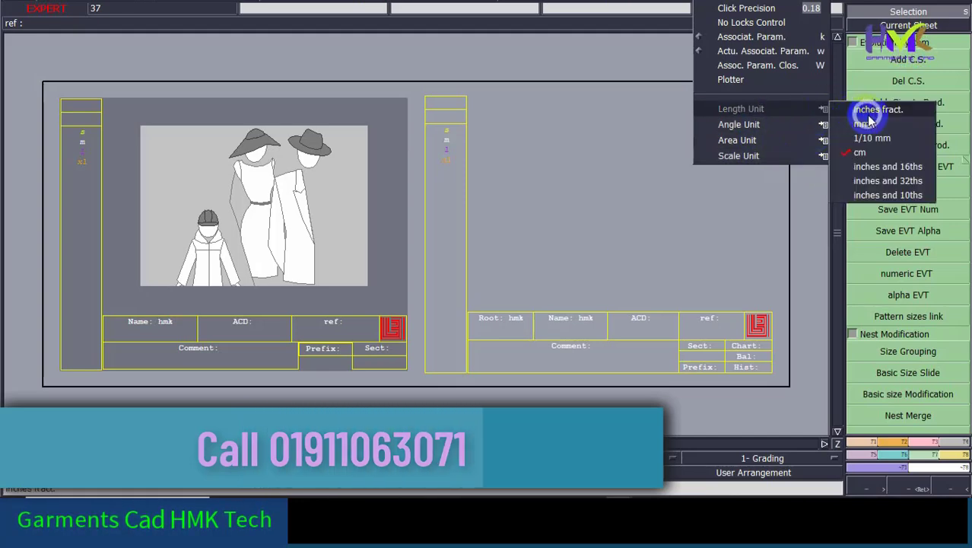
click(864, 148)
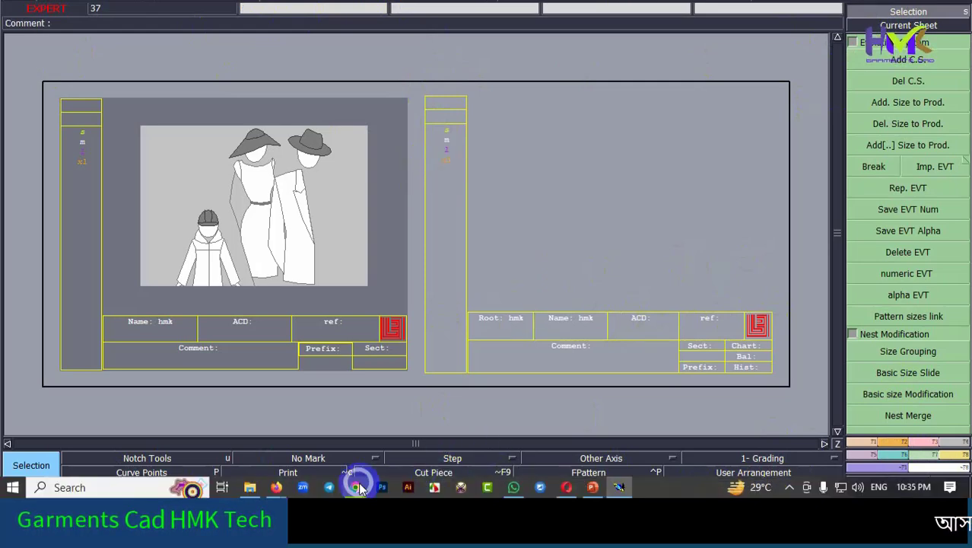
Switch to the Google Meet call in Firefox and mute the two unmuted participants for everyone
mouse_move(276, 486)
click(228, 446)
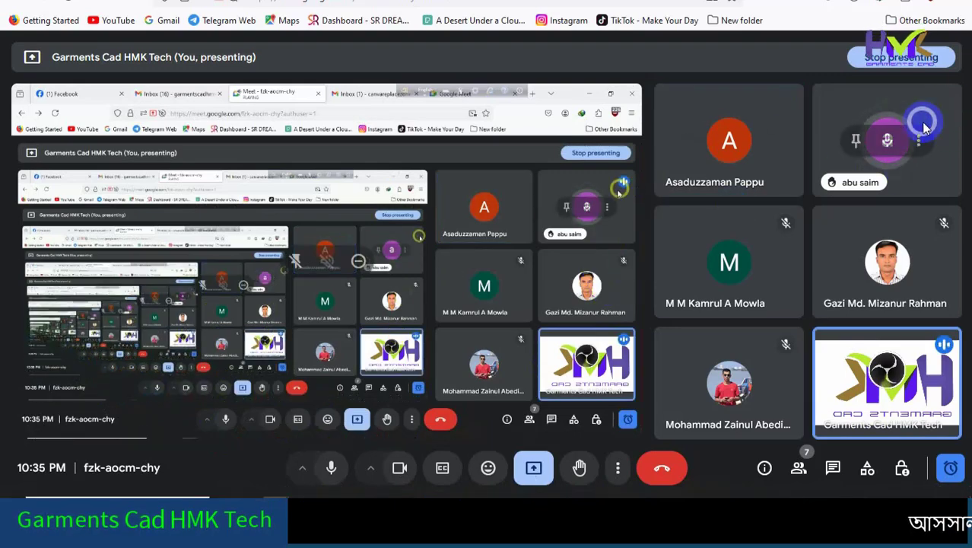
click(919, 142)
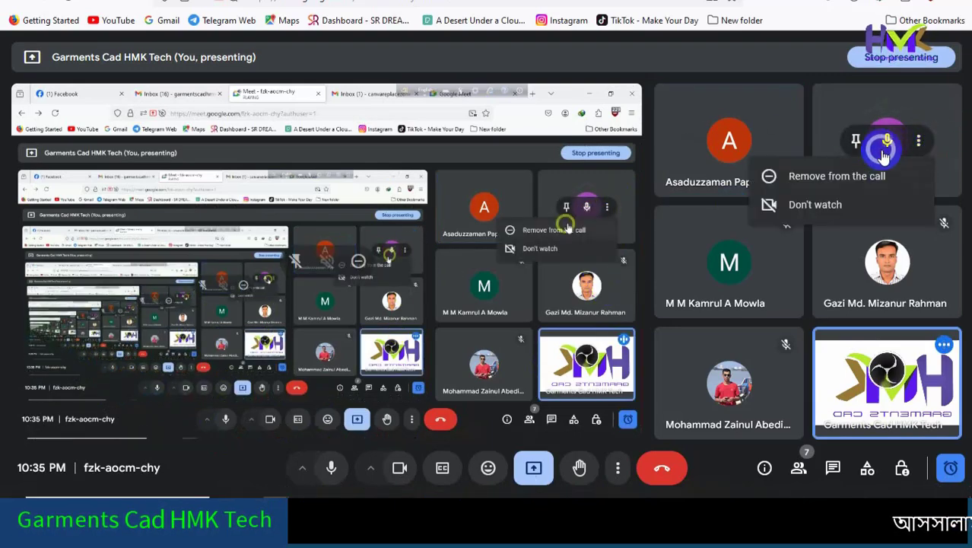
click(887, 143)
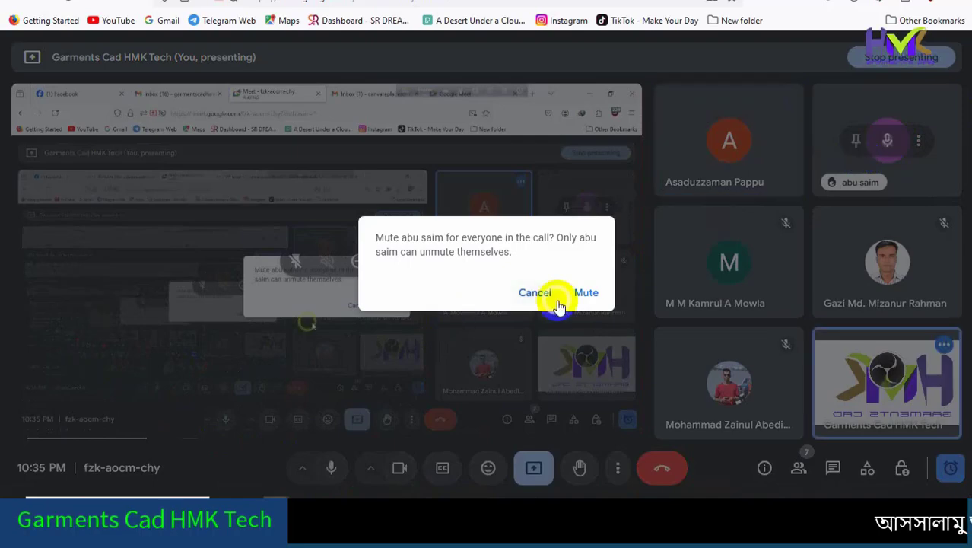
click(586, 293)
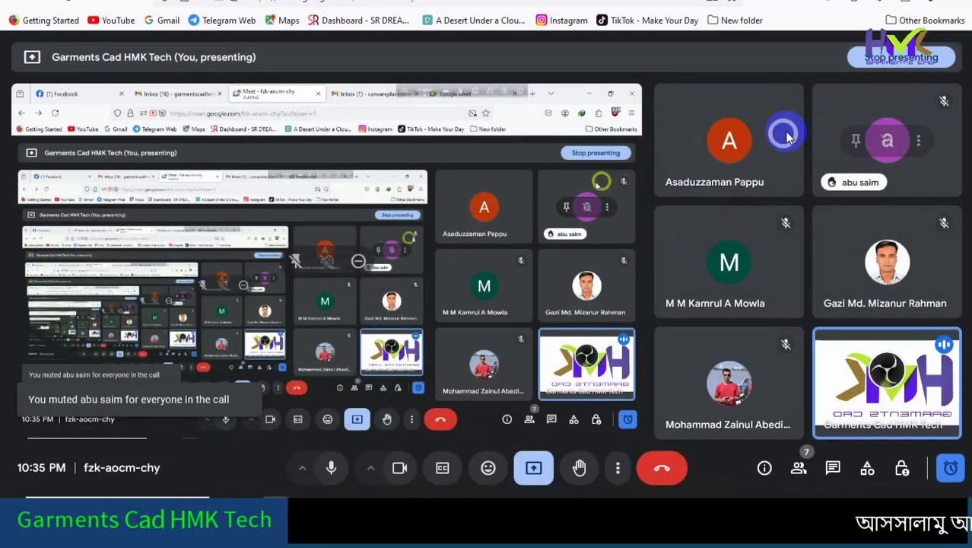
click(736, 146)
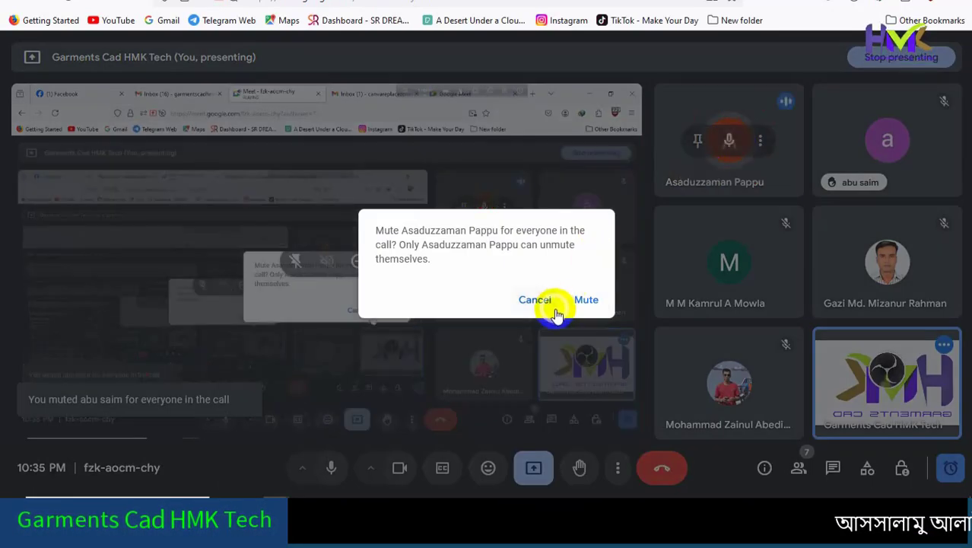
click(584, 297)
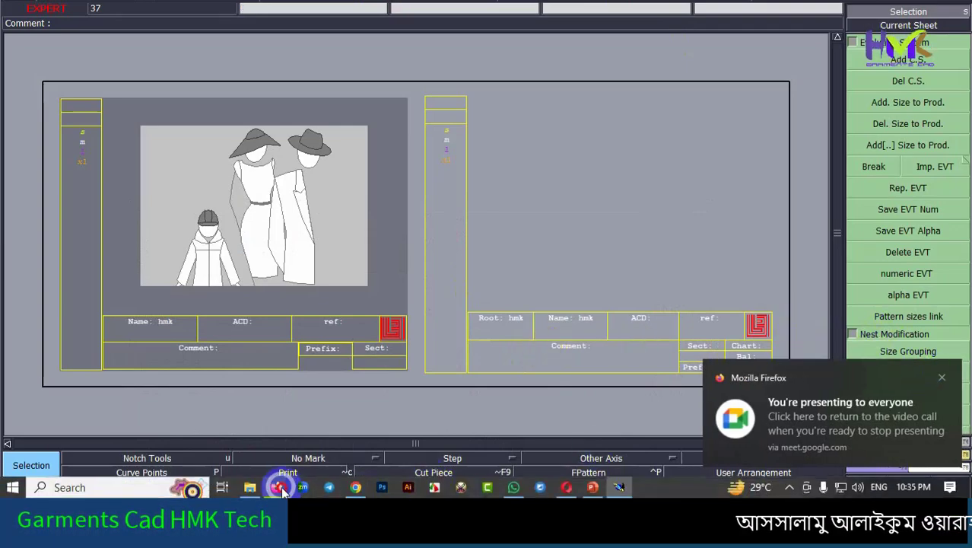
Check the participants in the Google Meet call and return to the Modaris window
mouse_move(276, 487)
click(253, 434)
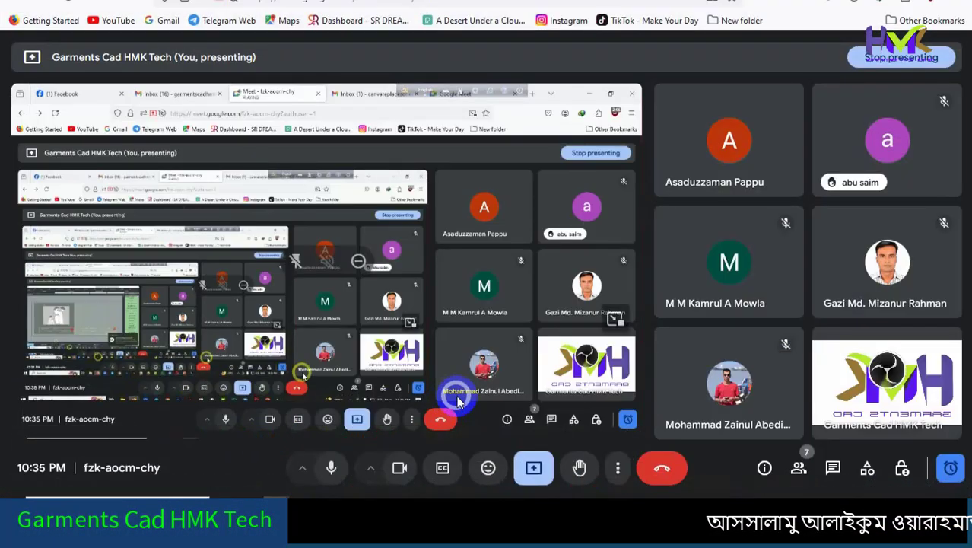
click(887, 6)
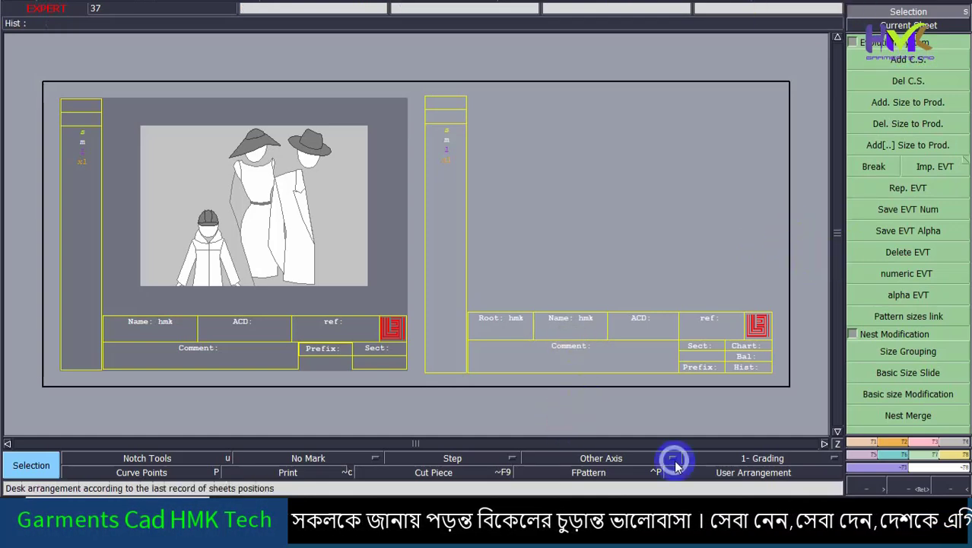
Launch SwordSoft Mousetrack from the desktop and enable Show Livezoom in its general settings
mouse_move(572, 494)
click(491, 488)
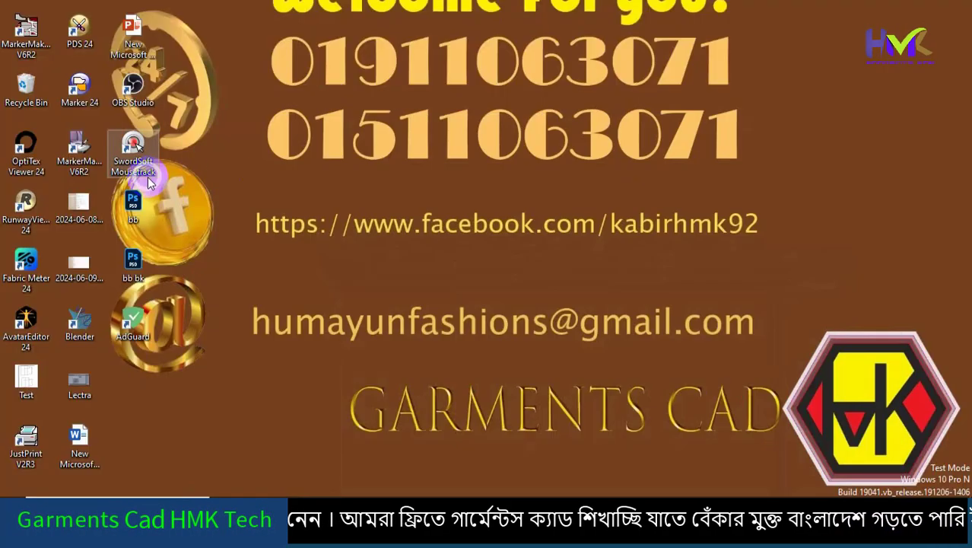
double_click(133, 150)
click(486, 300)
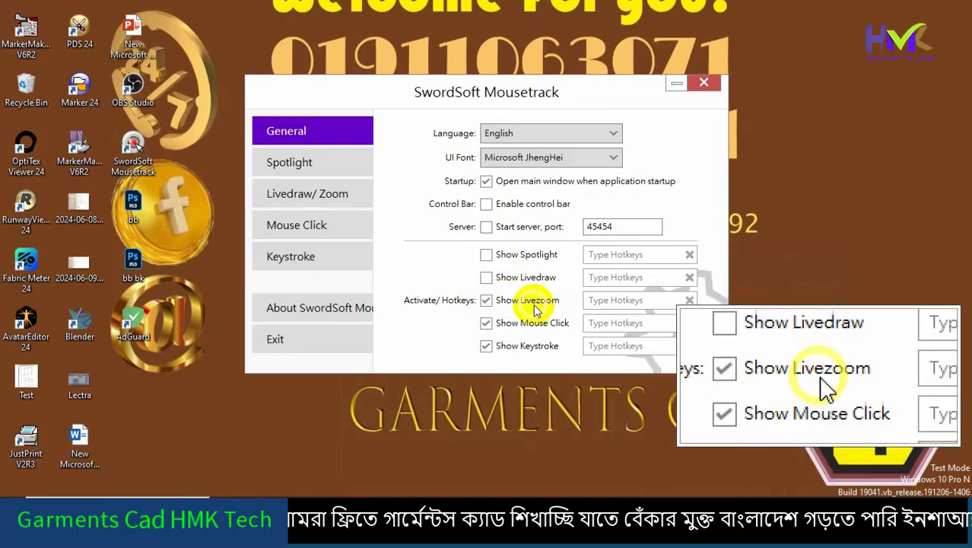
Minimize the SwordSoft Mousetrack settings window and switch to the Modaris window with the hmk sheets
click(460, 485)
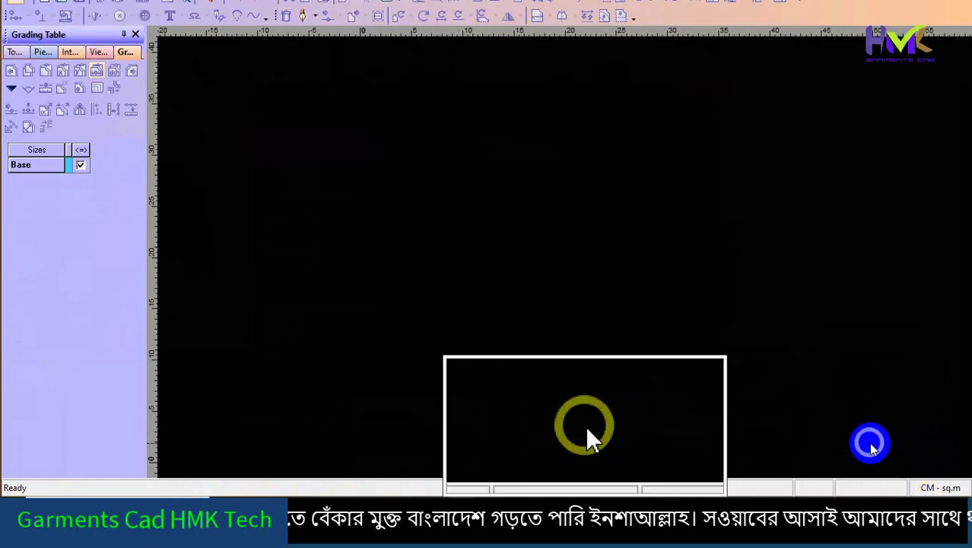
click(609, 33)
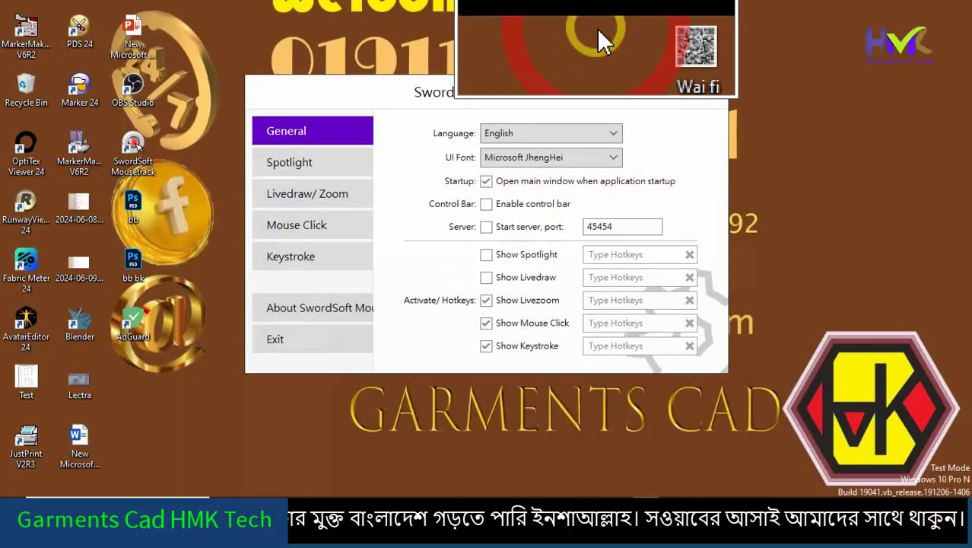
click(672, 82)
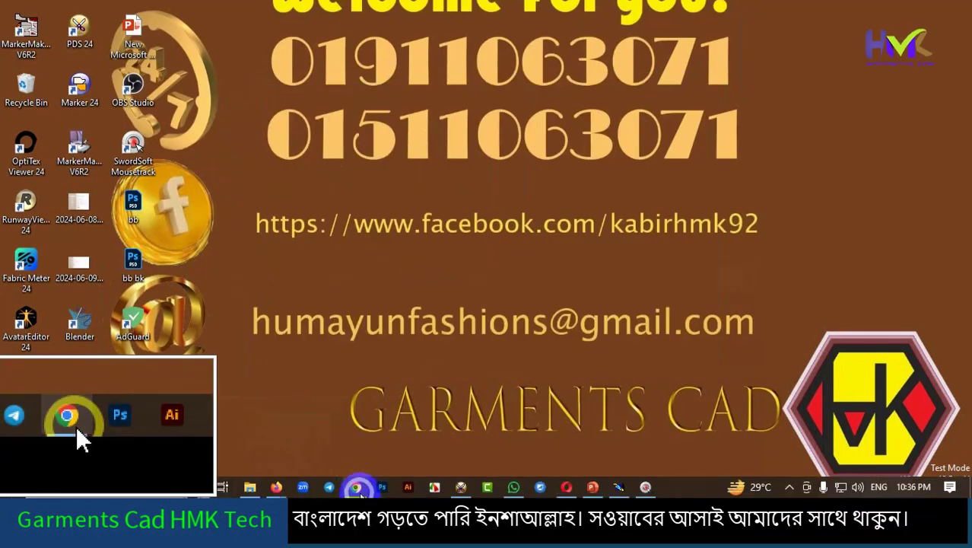
click(618, 488)
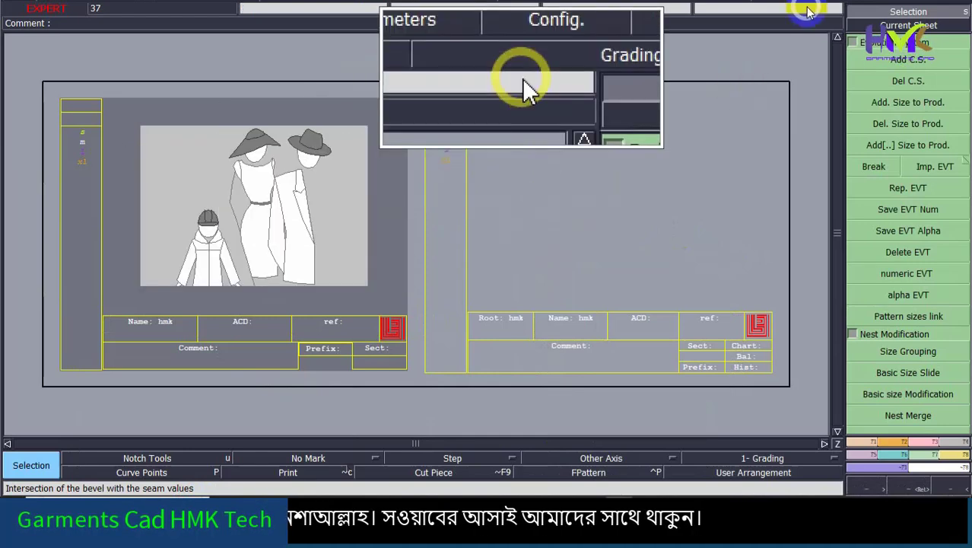
Select cm as the length unit in the configuration options
click(751, 0)
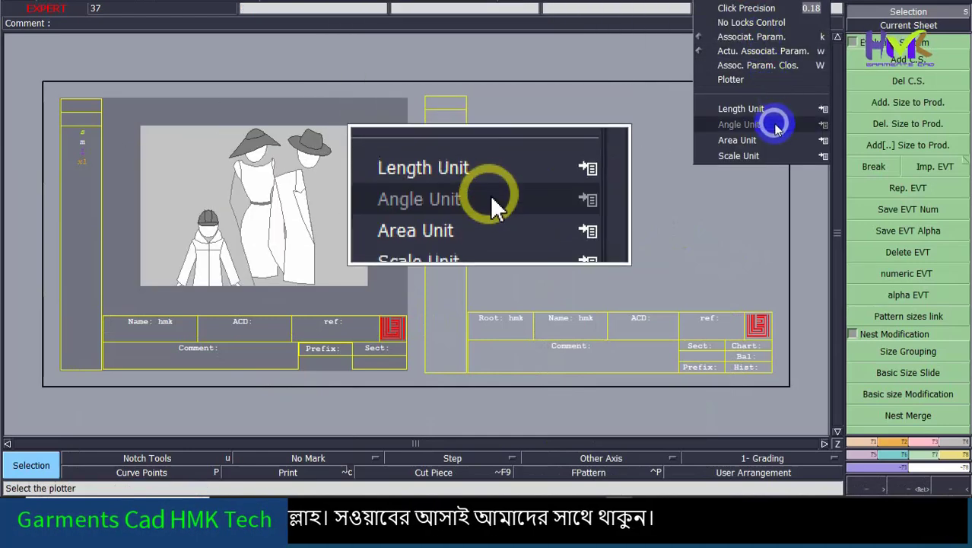
click(825, 110)
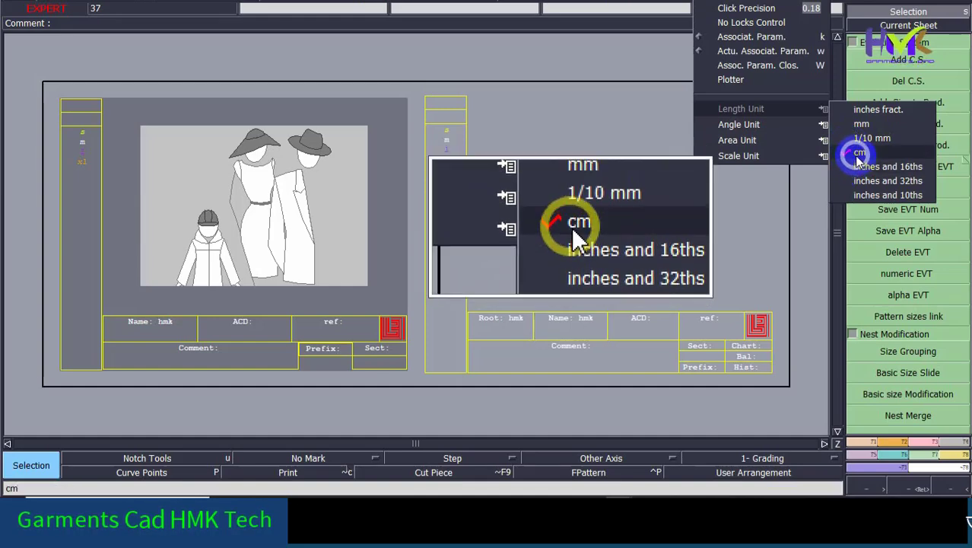
click(859, 153)
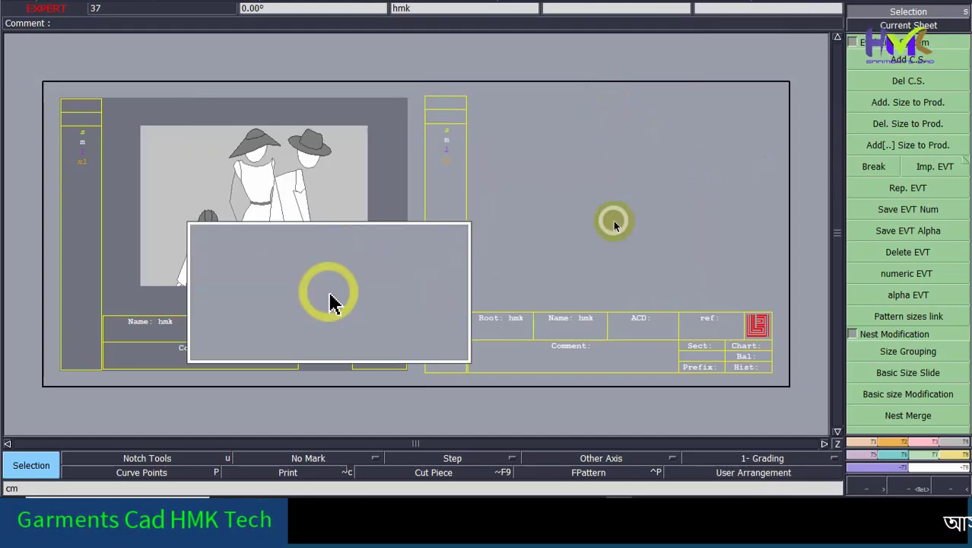
Switch to the Google Meet call in Firefox, mute the unmuted participant for everyone, and return to Modaris
mouse_move(677, 474)
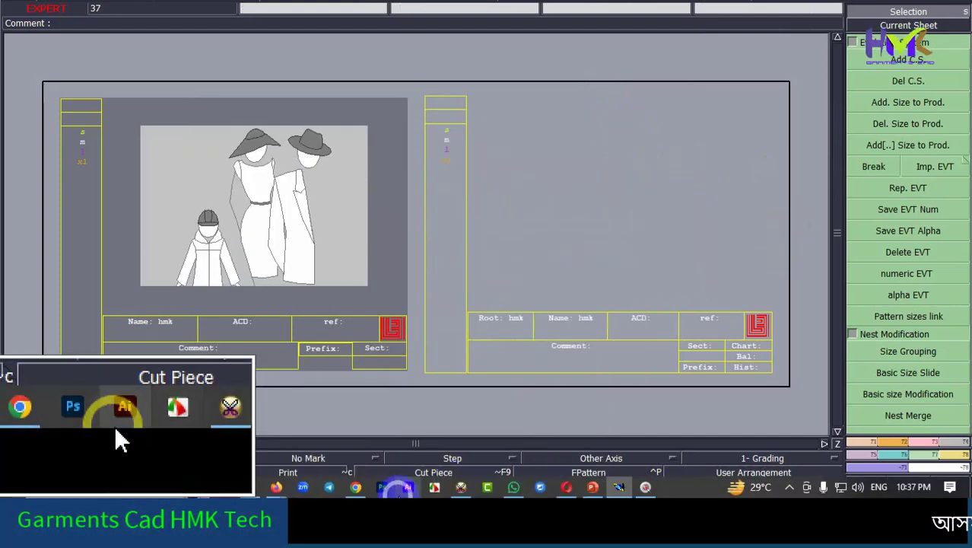
mouse_move(281, 488)
click(242, 433)
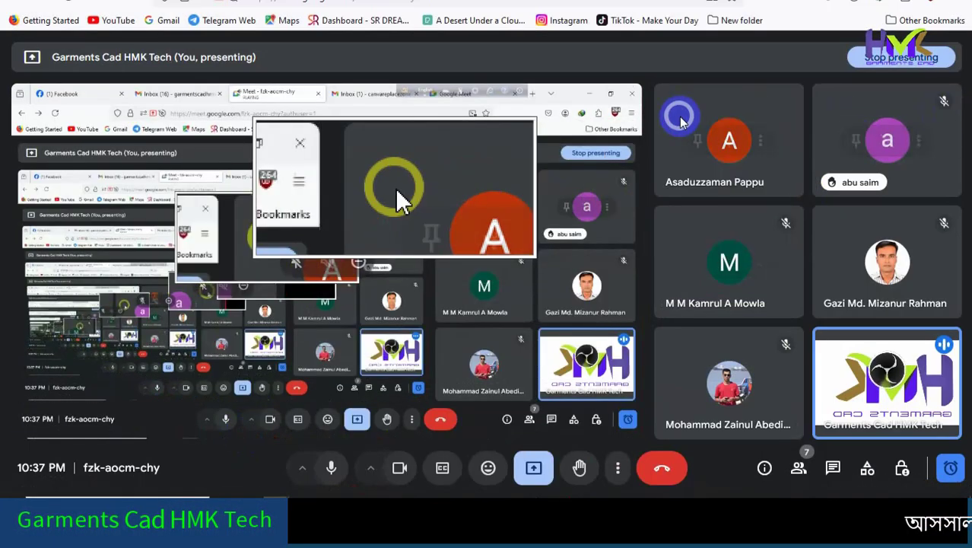
mouse_move(727, 137)
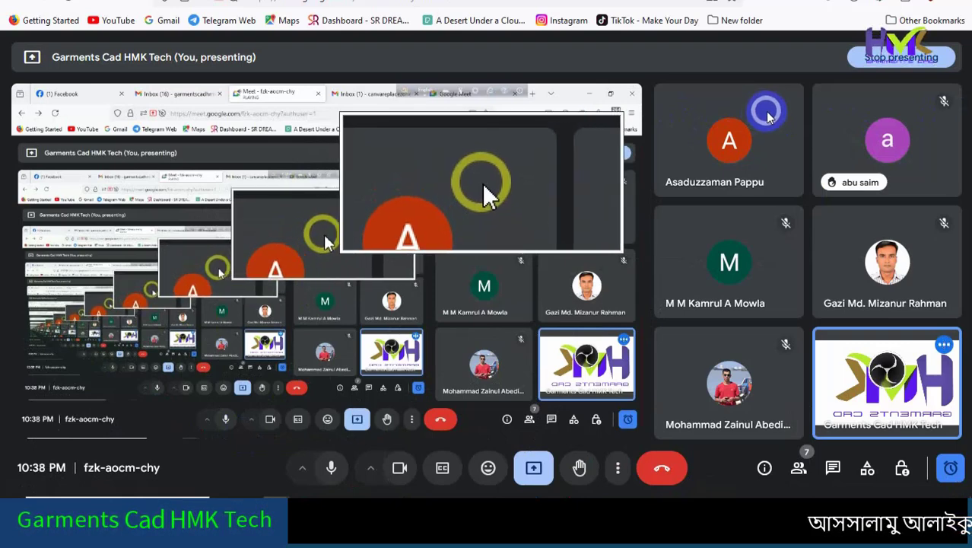
mouse_move(763, 144)
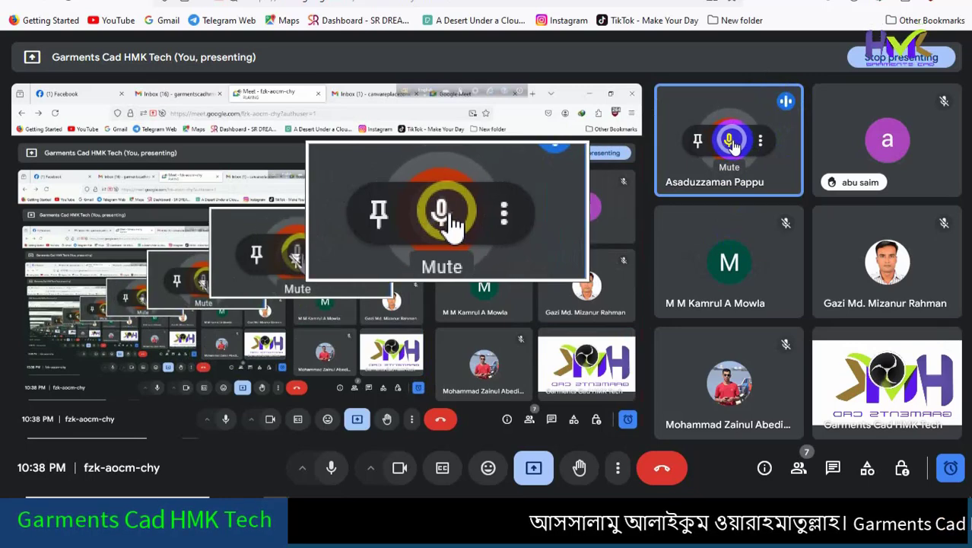
click(732, 142)
click(584, 298)
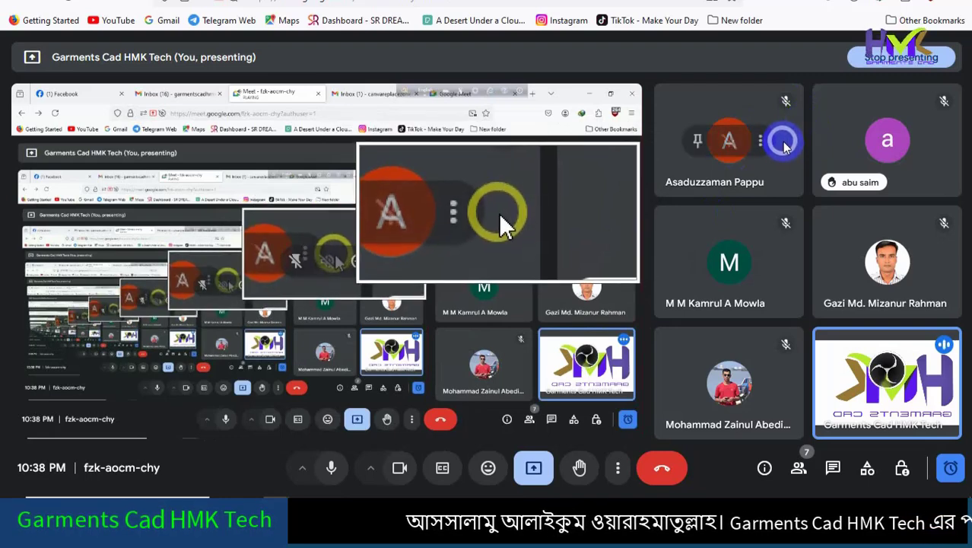
click(613, 49)
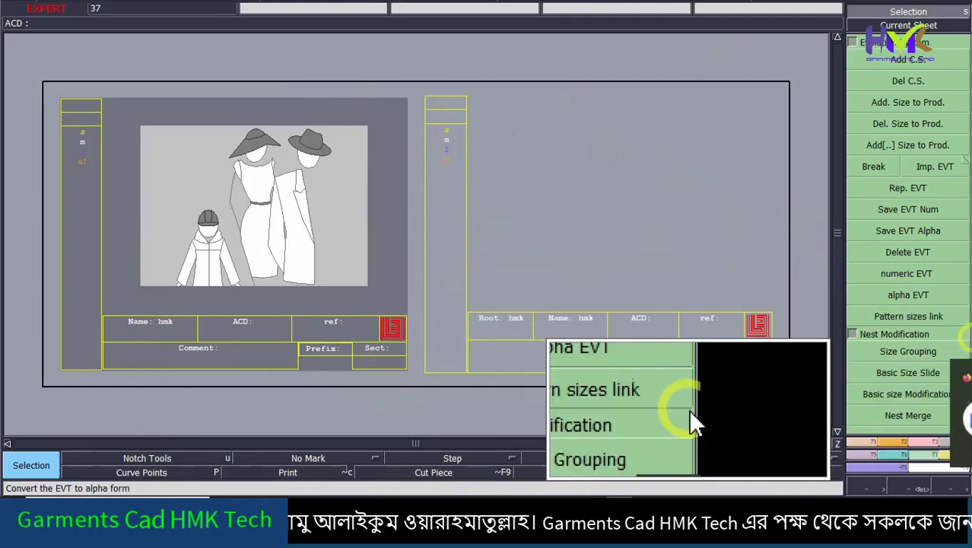
Look through the F1 to F8 control blocks to review the tools each one offers
click(922, 443)
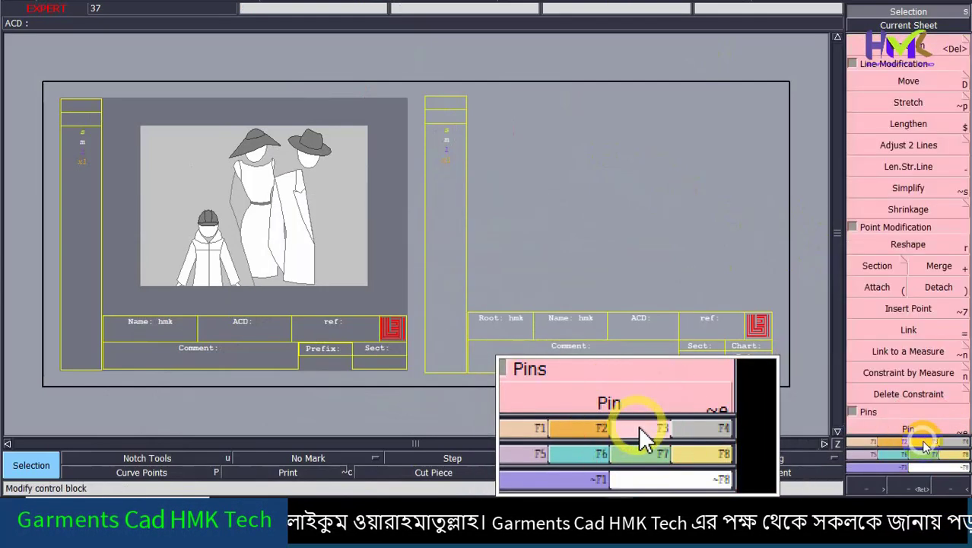
click(869, 442)
click(891, 442)
click(922, 442)
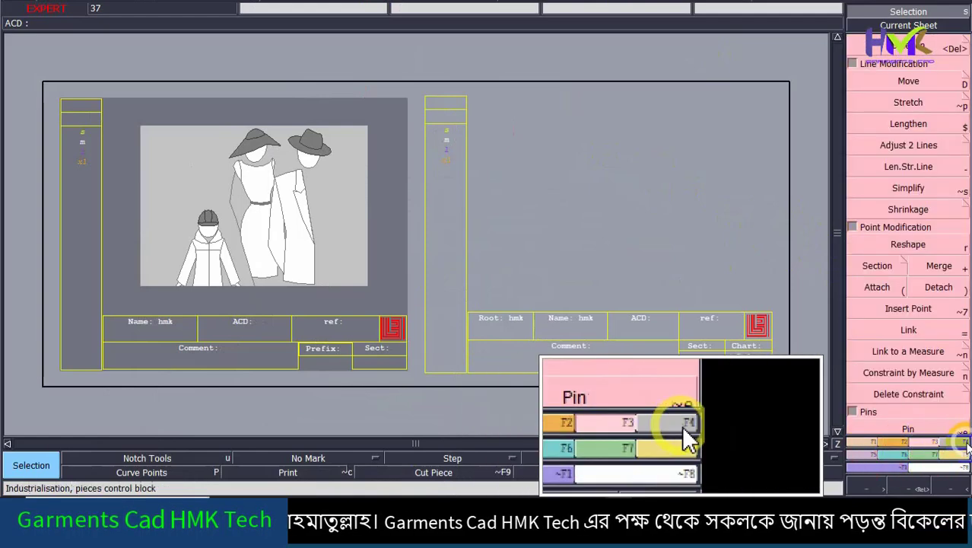
click(952, 442)
click(879, 455)
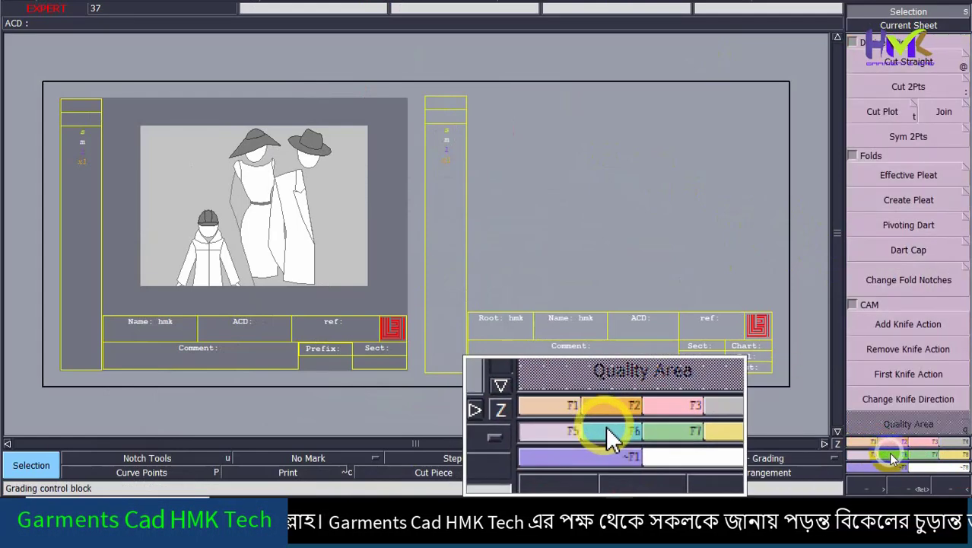
click(907, 456)
click(932, 455)
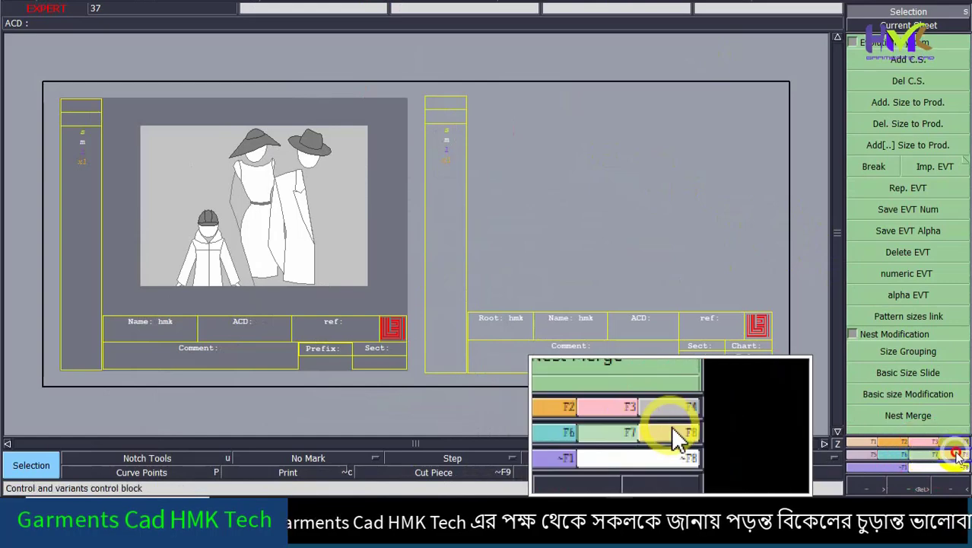
click(951, 456)
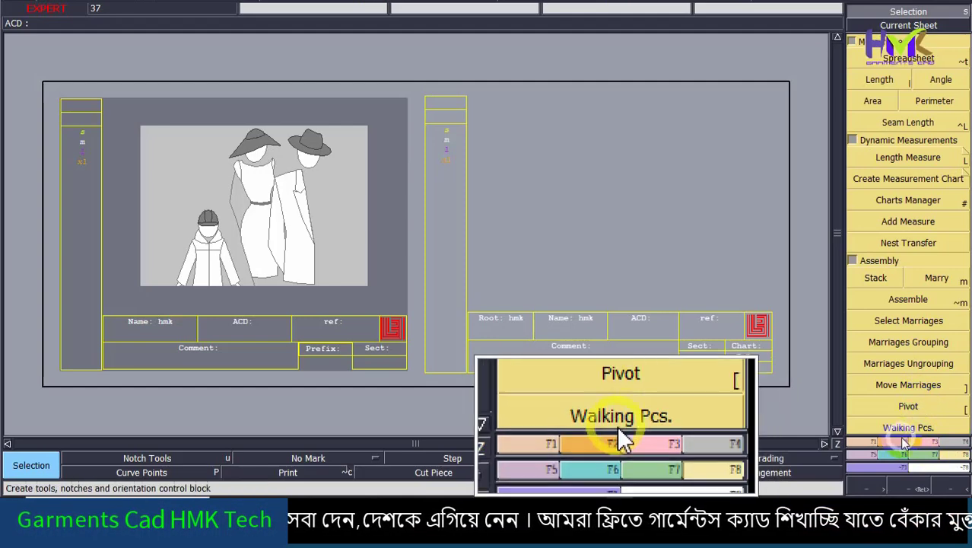
click(871, 445)
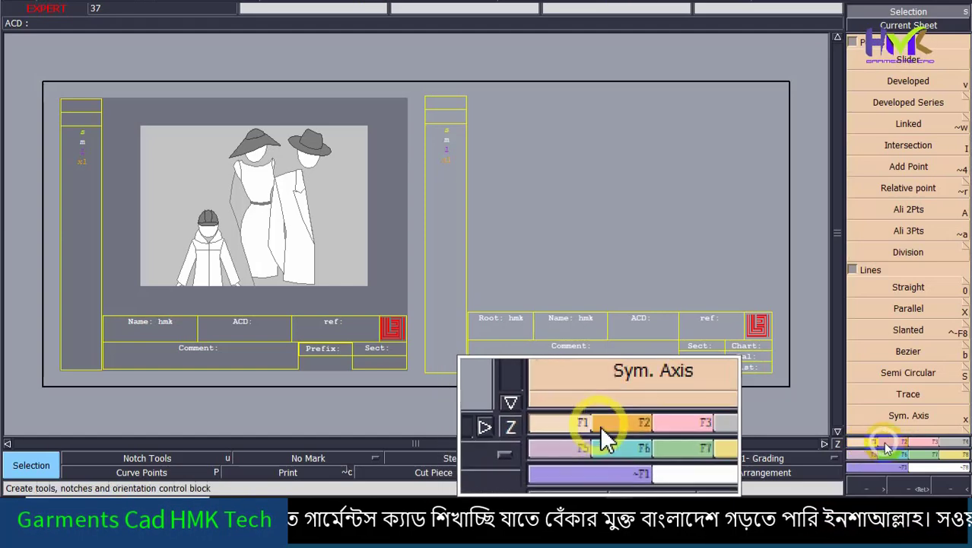
Draw a rectangle 100 cm wide and 50 cm high on the empty hmk pattern sheet with the Rectangle tool
scroll(890, 445, down, 5)
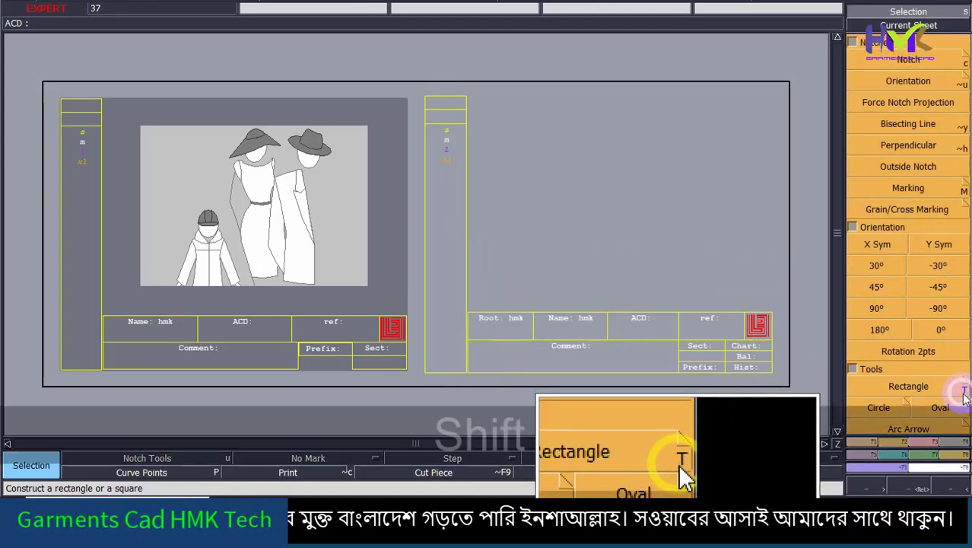
key(shift+t)
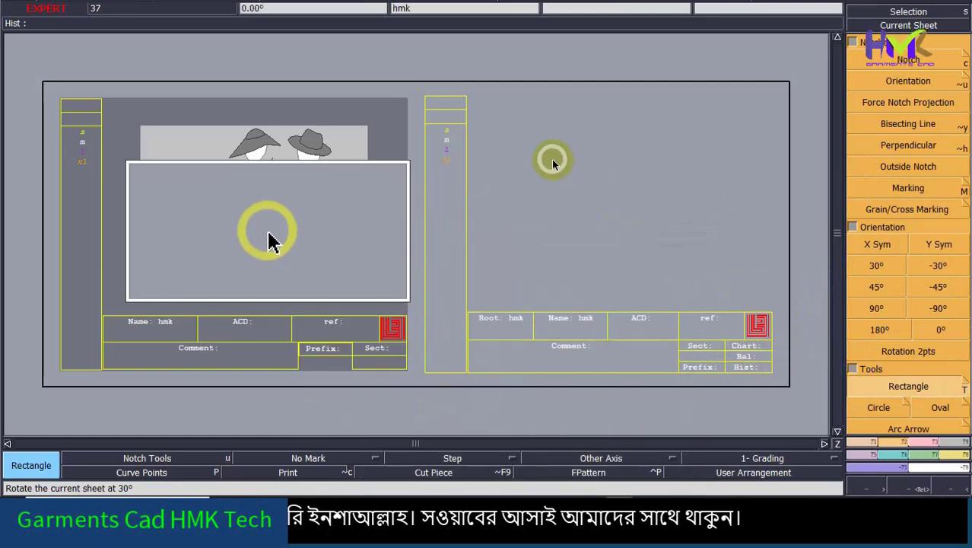
click(541, 144)
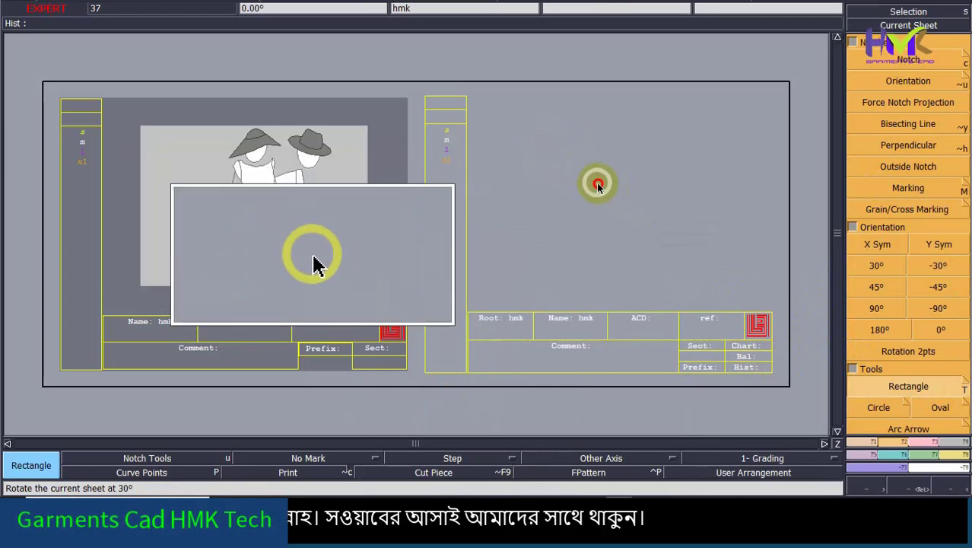
click(613, 196)
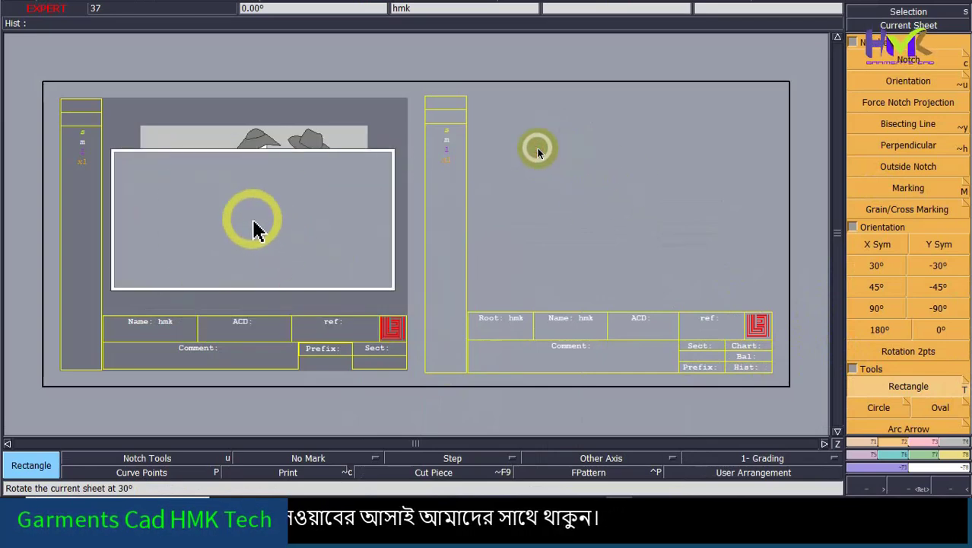
click(628, 212)
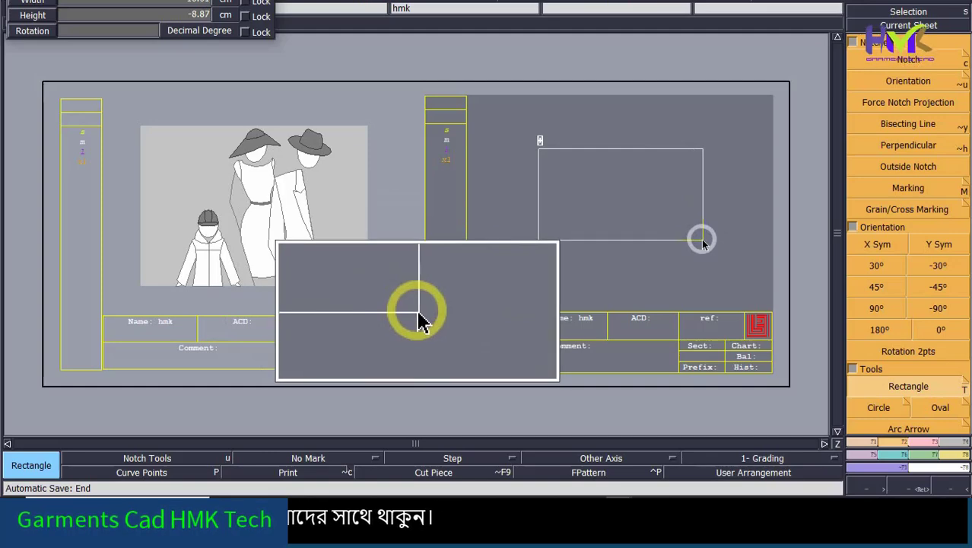
key(Down)
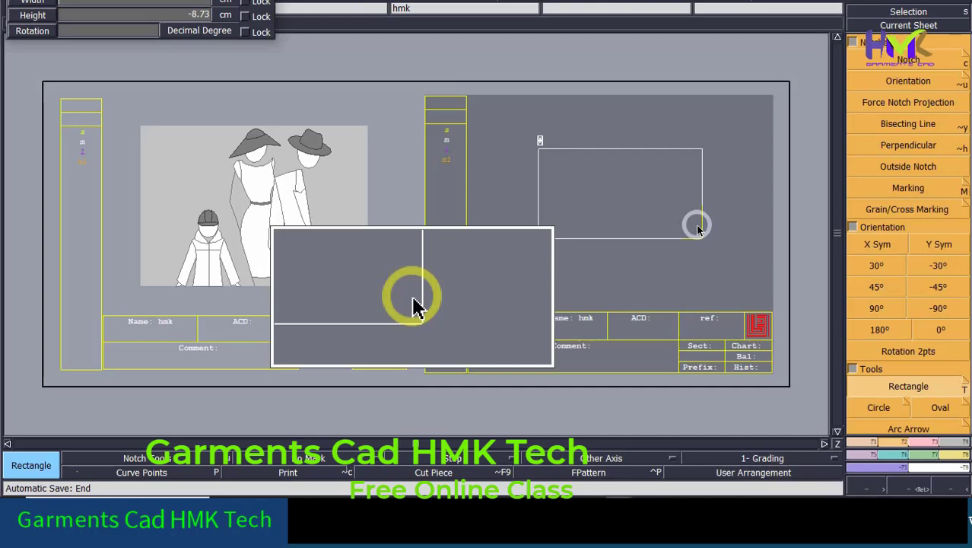
key(KP_5)
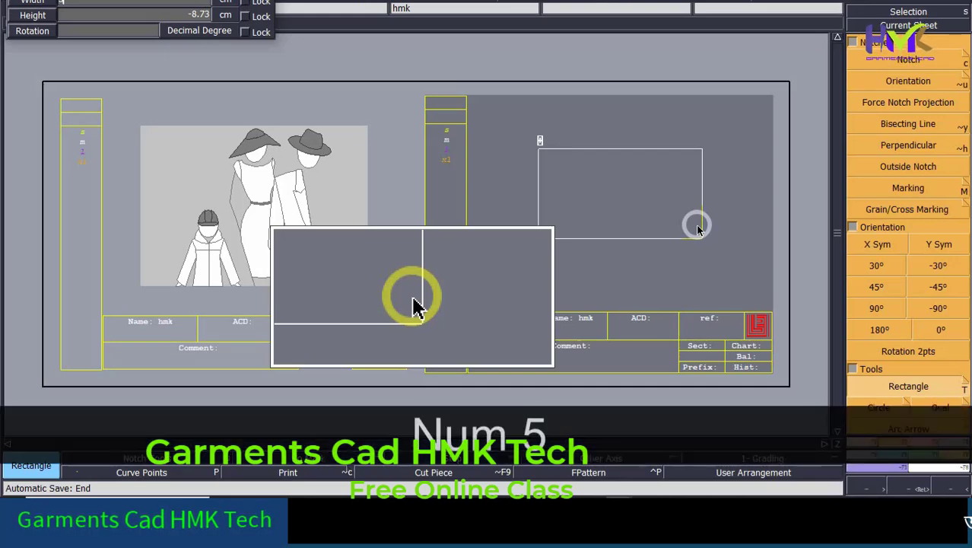
key(BackSpace)
text(100)
key(Down)
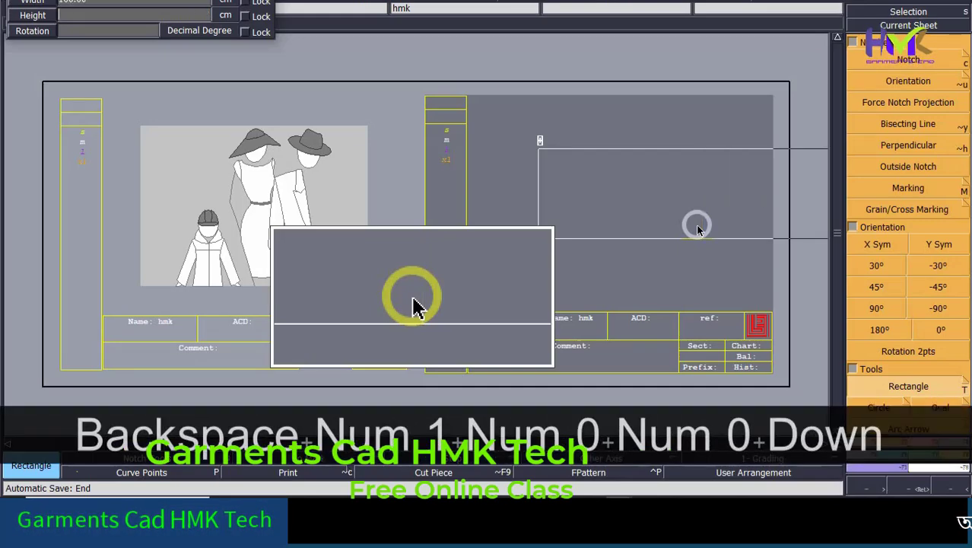
text(50)
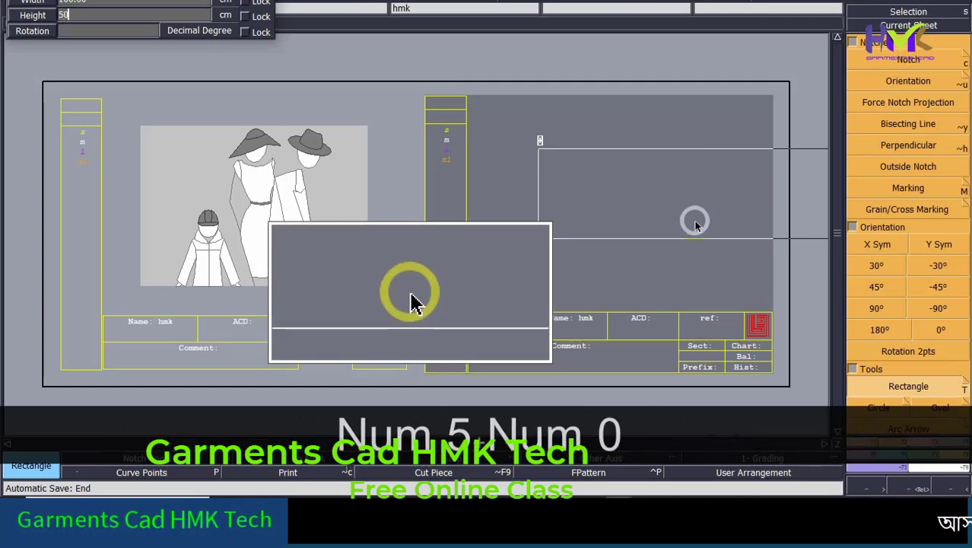
key(Return)
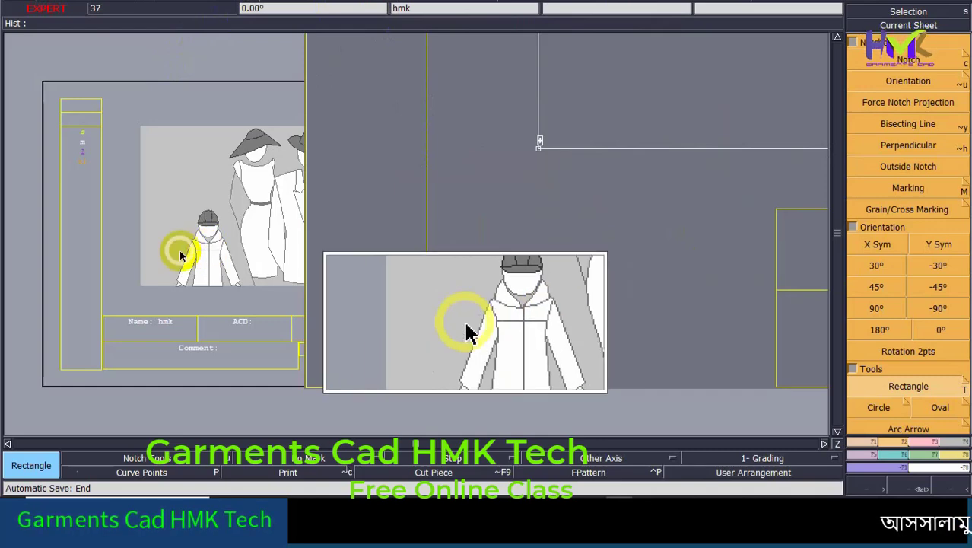
Arrange all sheets automatically on the desk and erase the small line and its points inside the rectangle's lower-left corner
key(s)
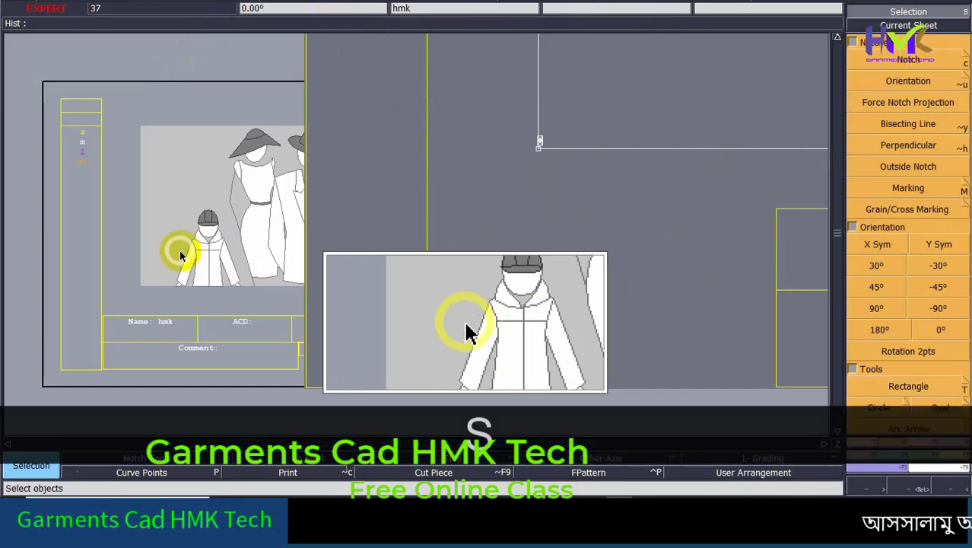
key(j)
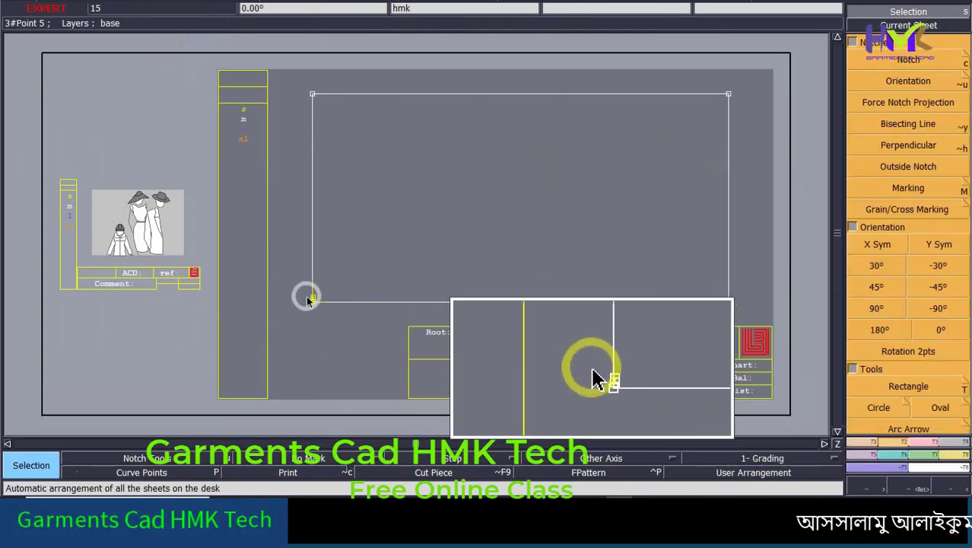
scroll(308, 301, up, 3)
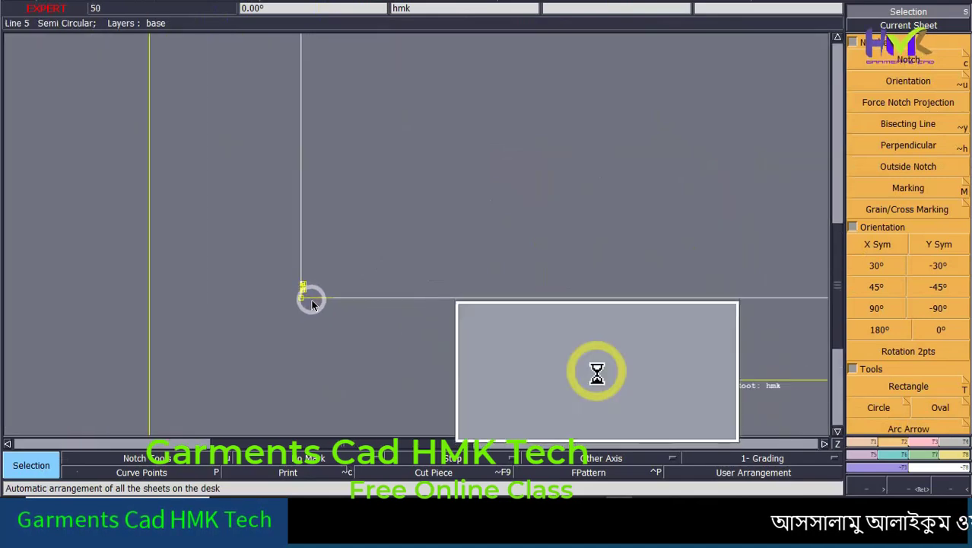
scroll(304, 295, up, 1)
scroll(302, 295, up, 1)
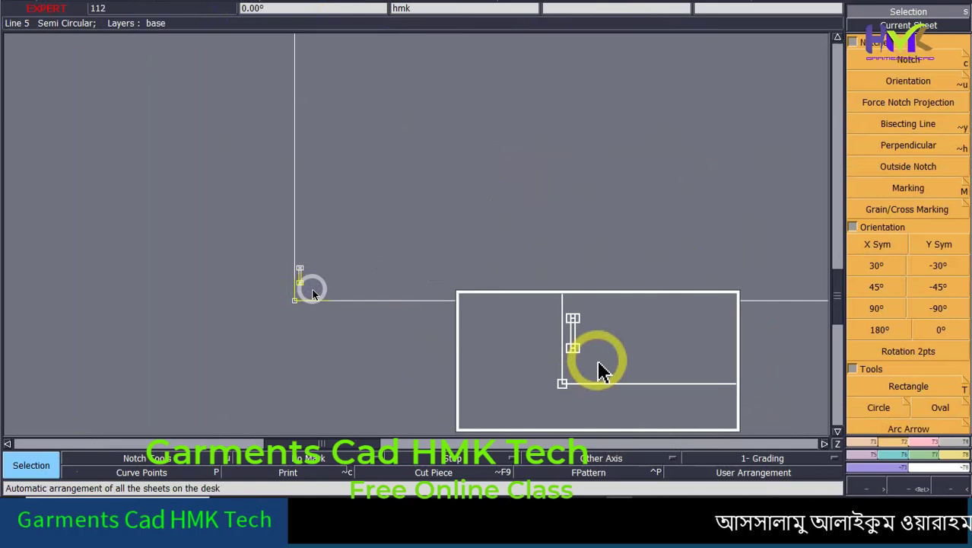
key(g)
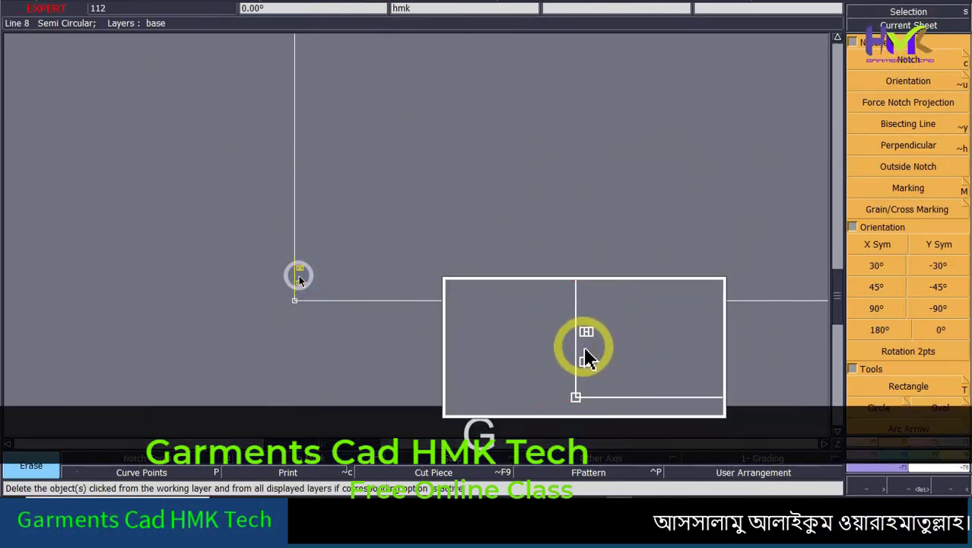
click(300, 271)
click(301, 282)
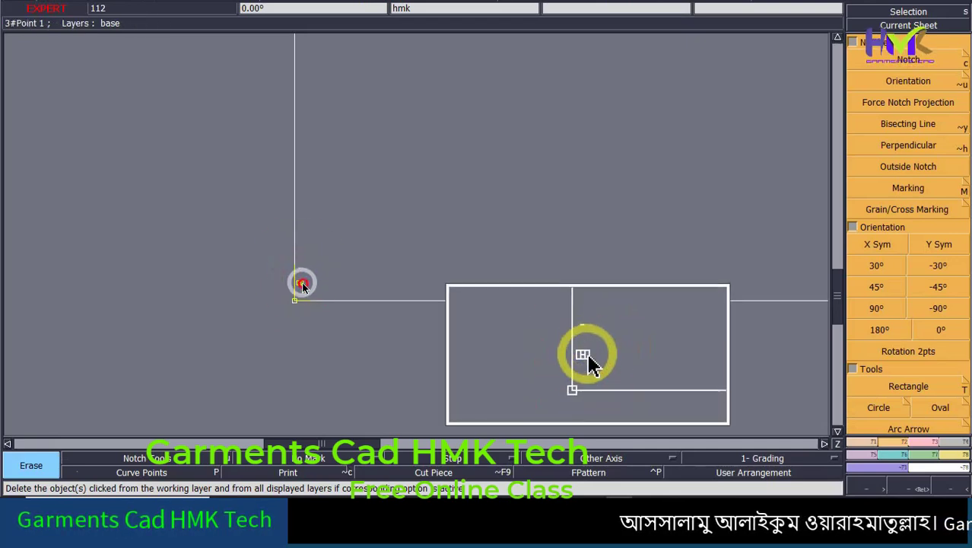
Erase the remaining stray points beside the rectangle's lower-left corner
click(300, 282)
click(298, 269)
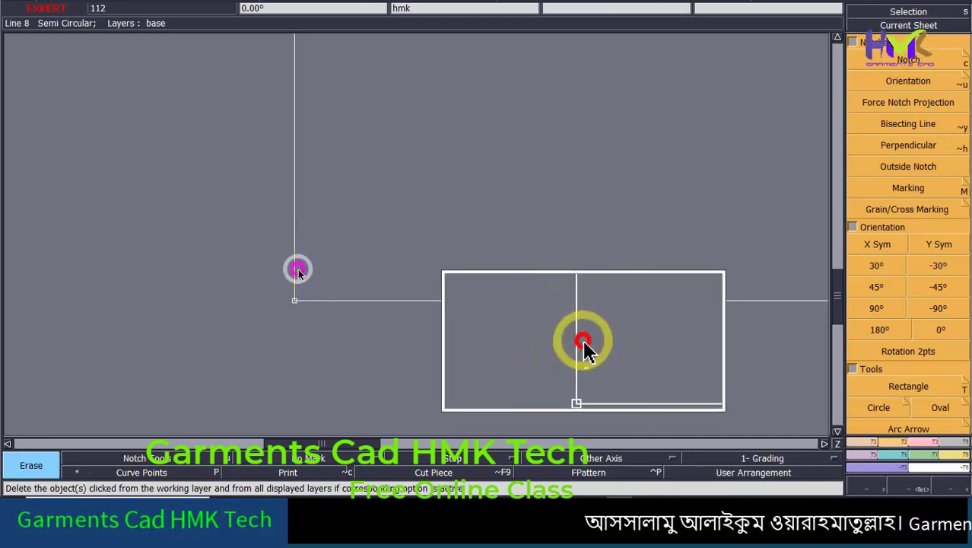
click(301, 283)
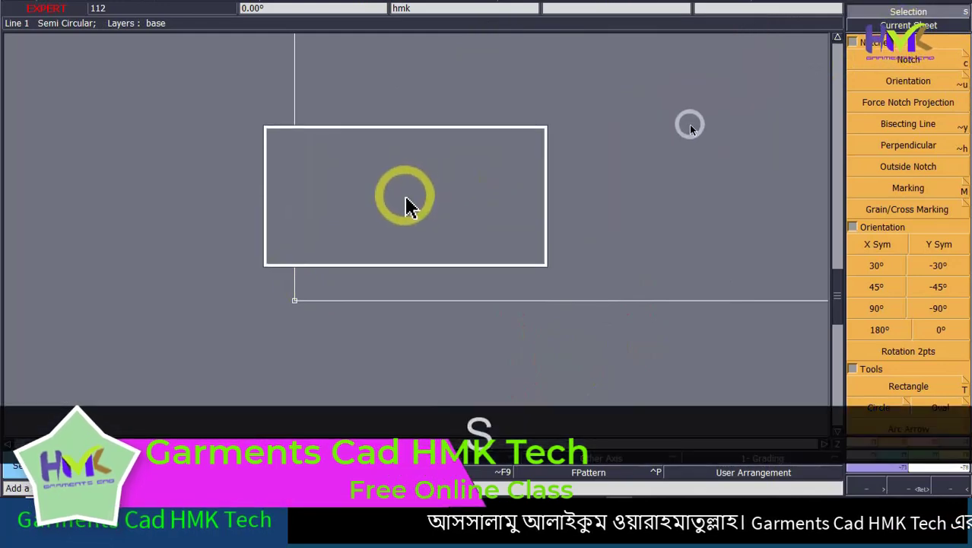
key(j)
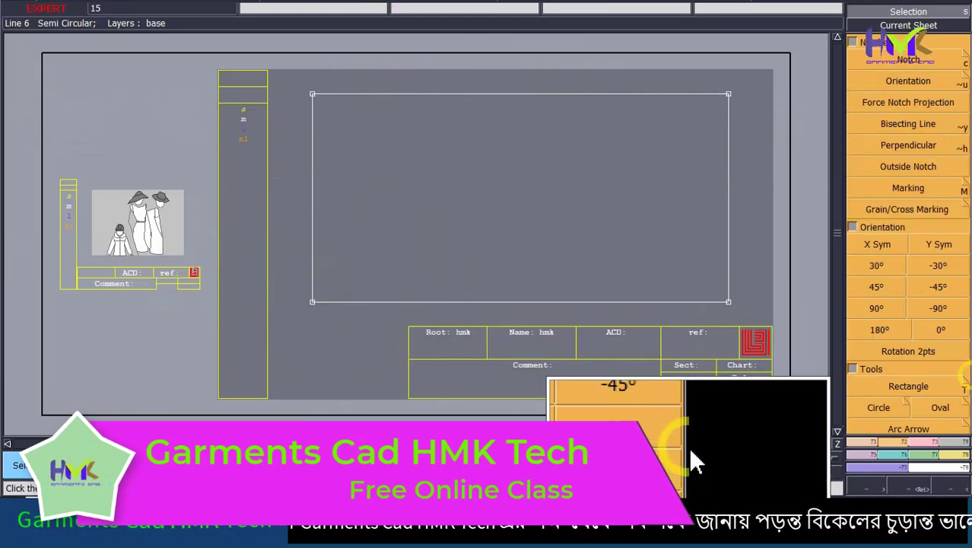
Review the point and line creation tools in the F1 block
click(875, 408)
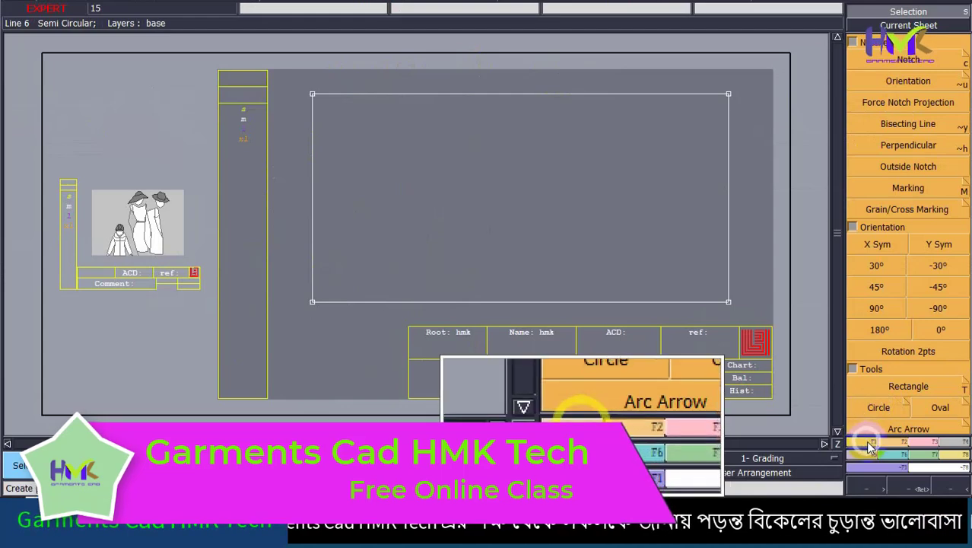
scroll(871, 426, down, 5)
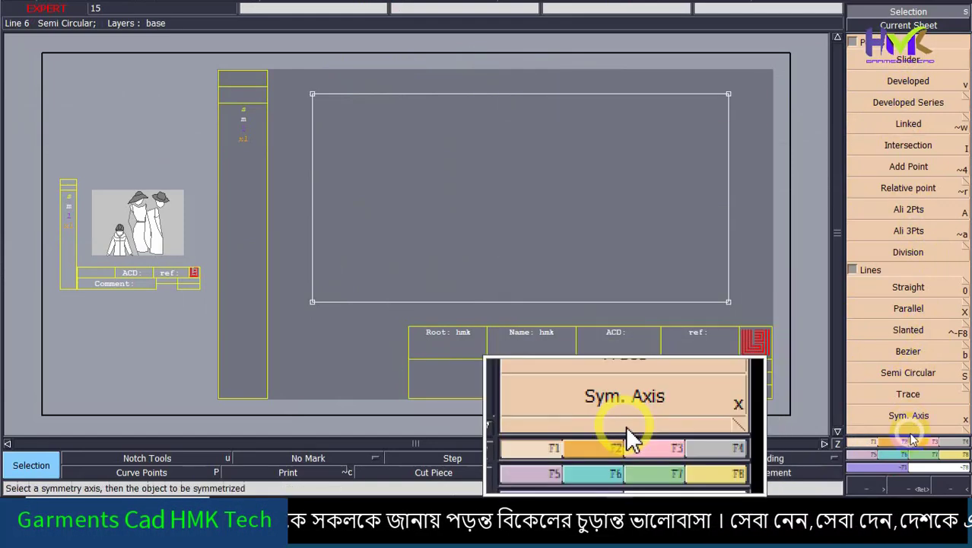
click(909, 416)
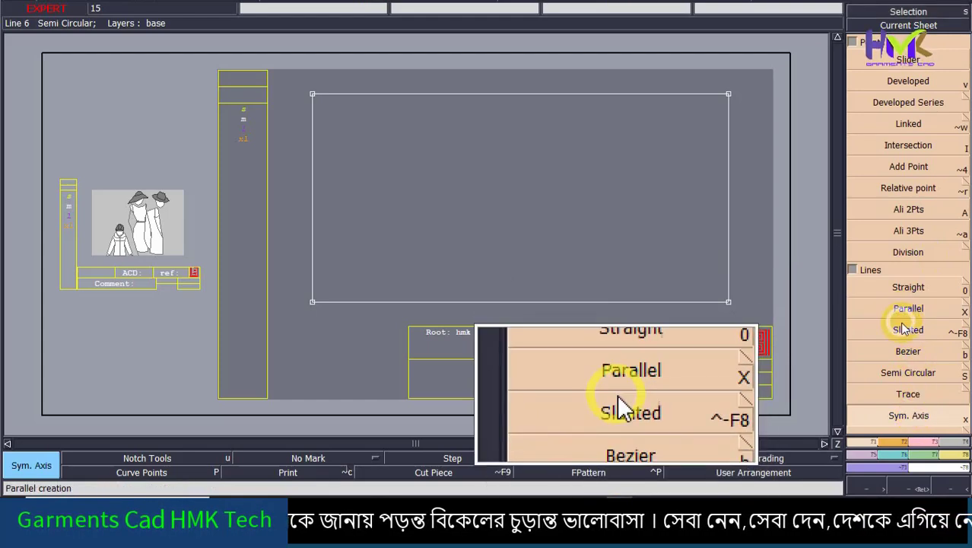
click(903, 330)
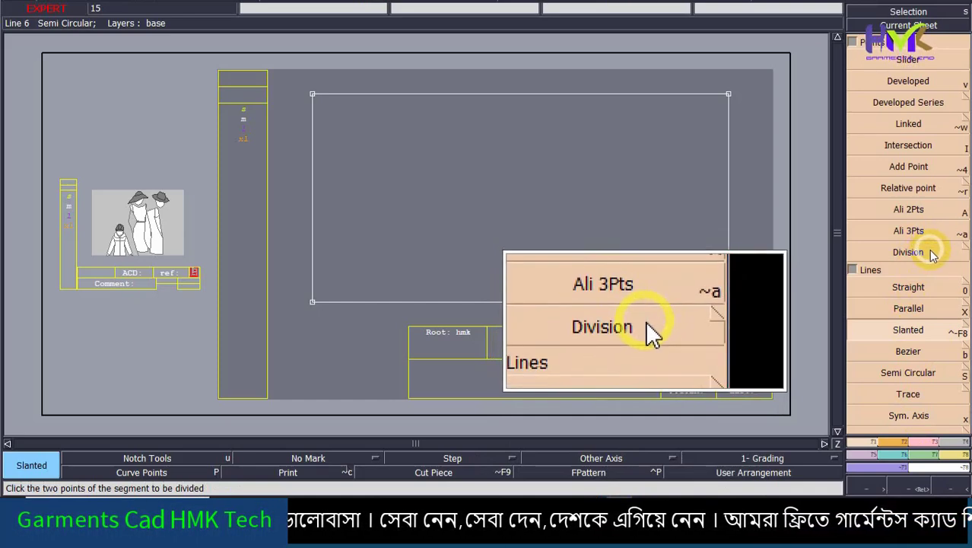
click(851, 270)
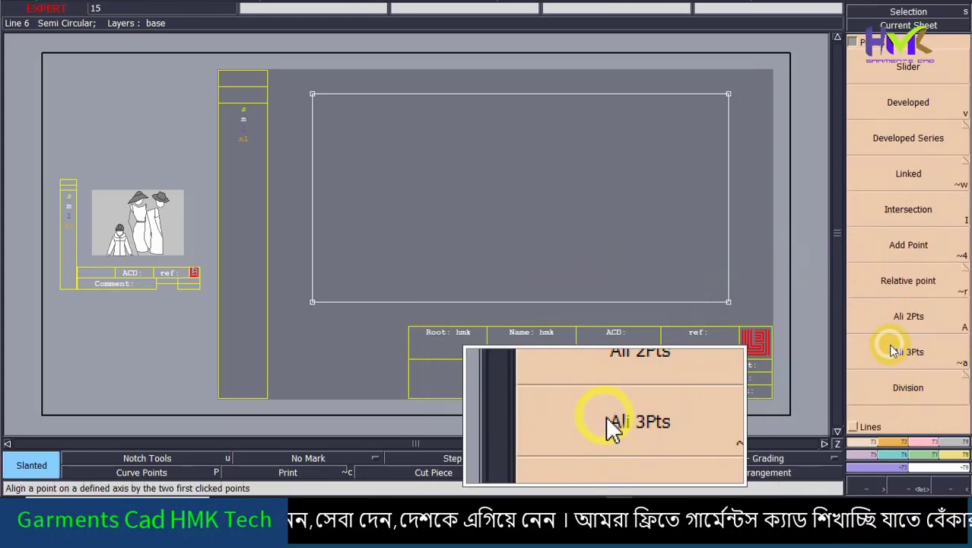
click(852, 427)
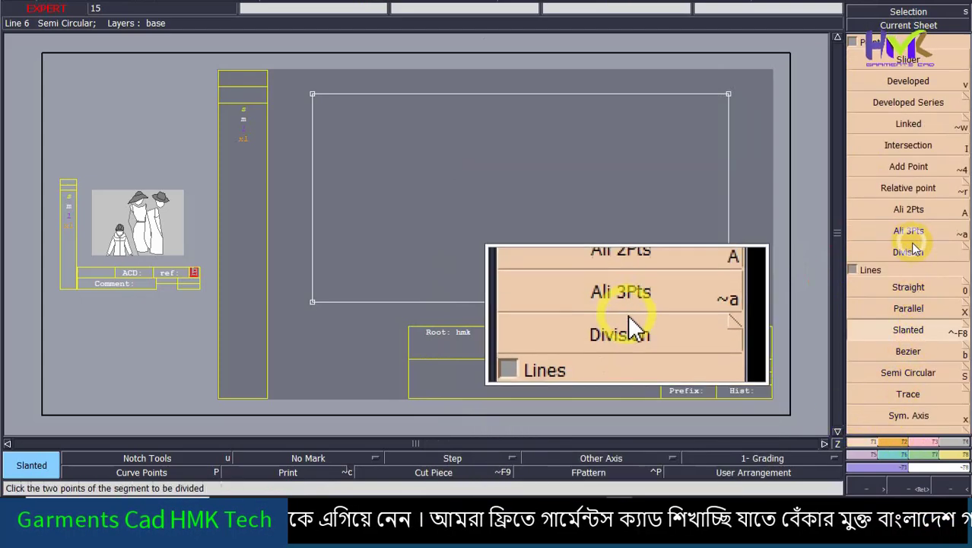
Divide the rectangle's left edge into 2 equal parts with the Division tool, using its two corner points
click(910, 250)
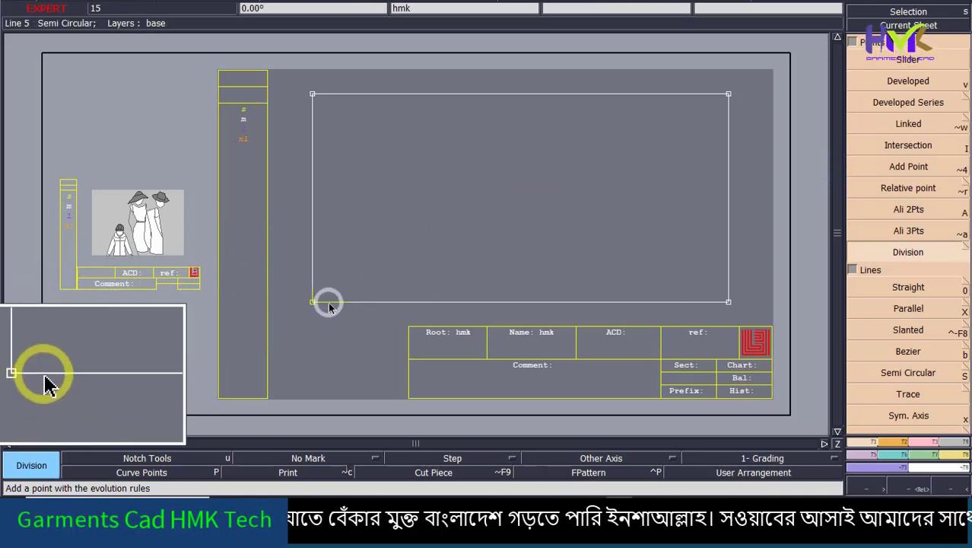
click(313, 302)
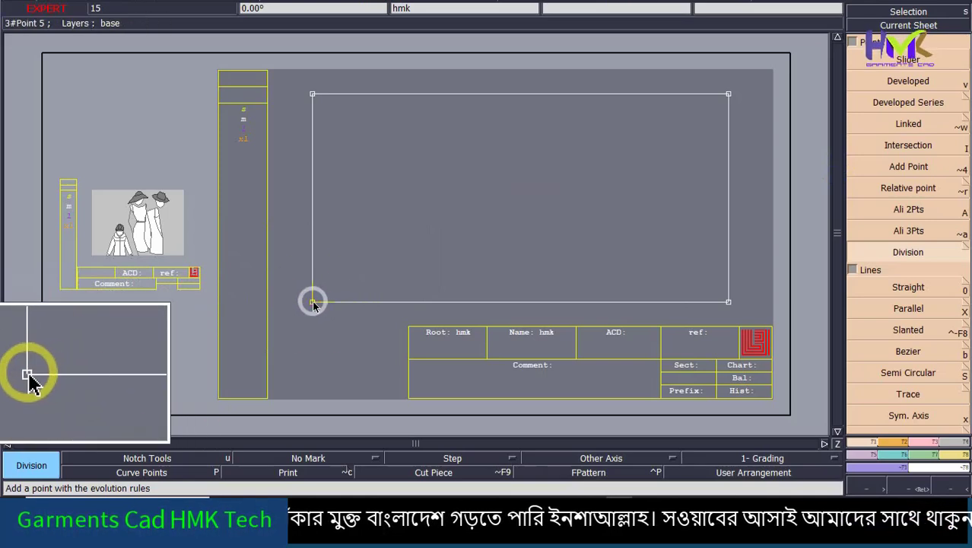
click(312, 96)
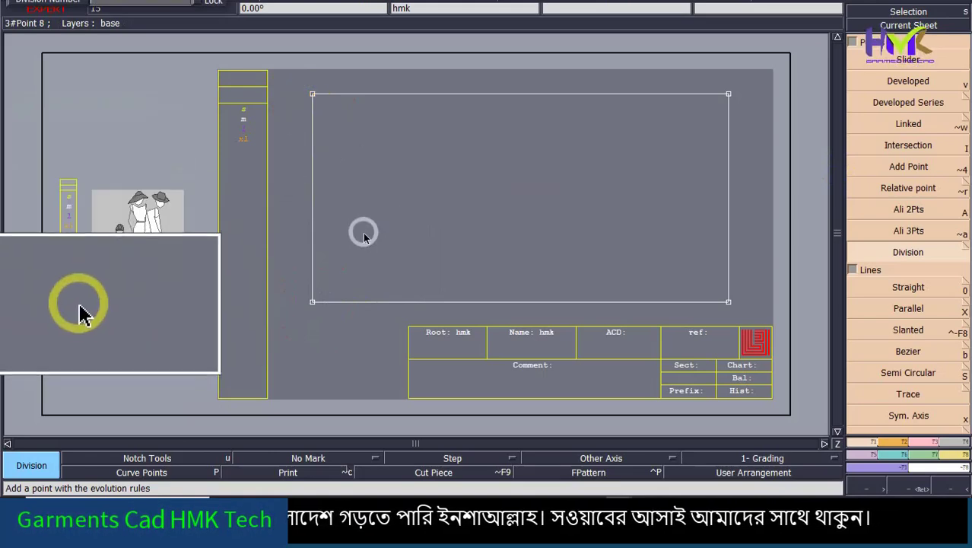
text(2)
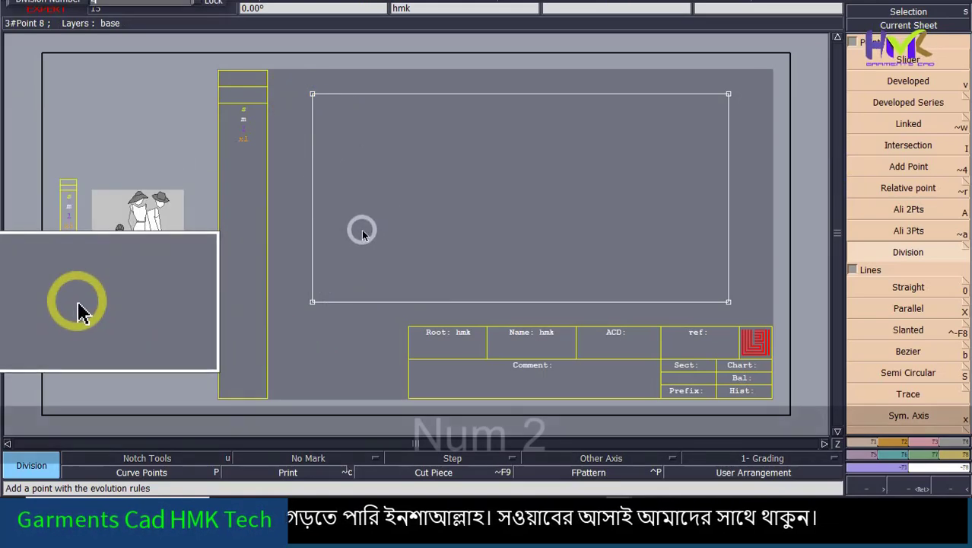
key(Return)
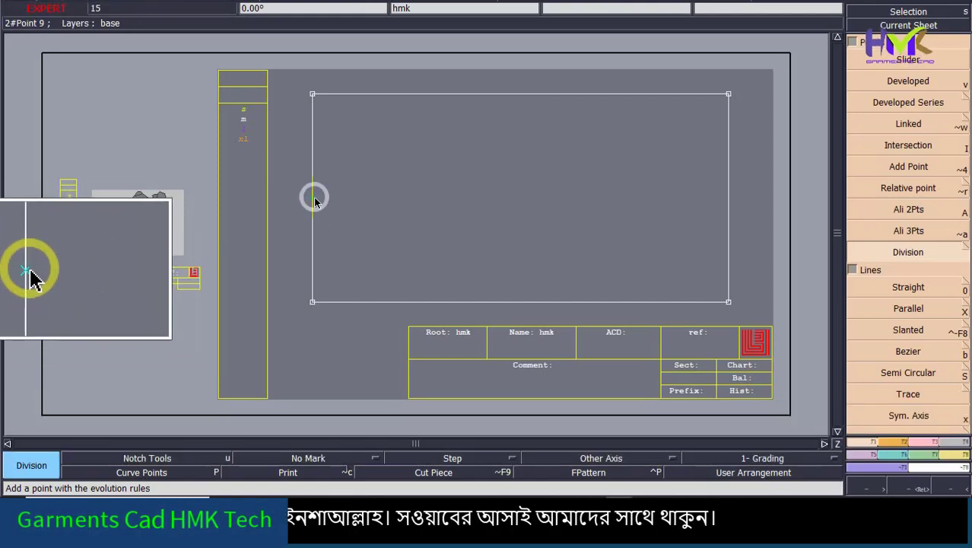
click(908, 12)
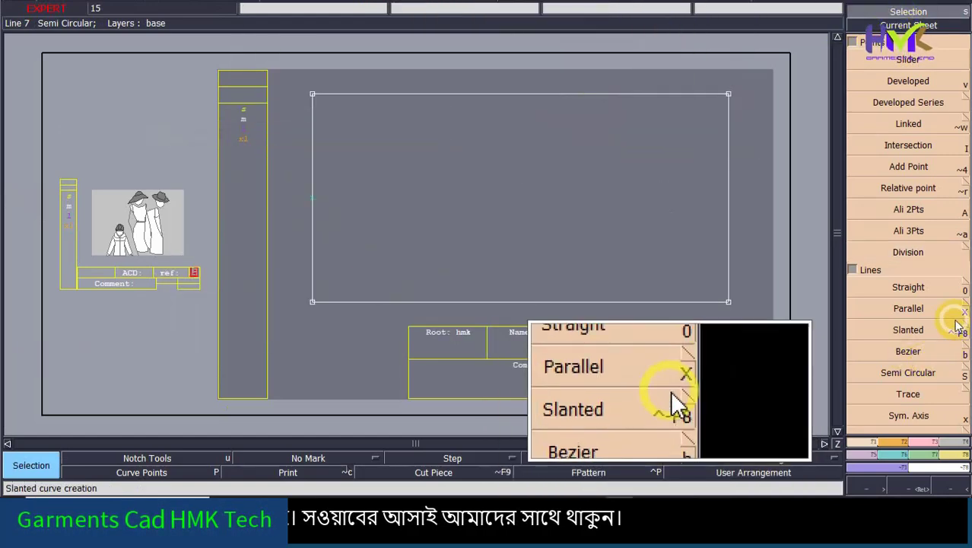
Draw a straight line from the division point on the rectangle's left edge across to its right edge
click(915, 292)
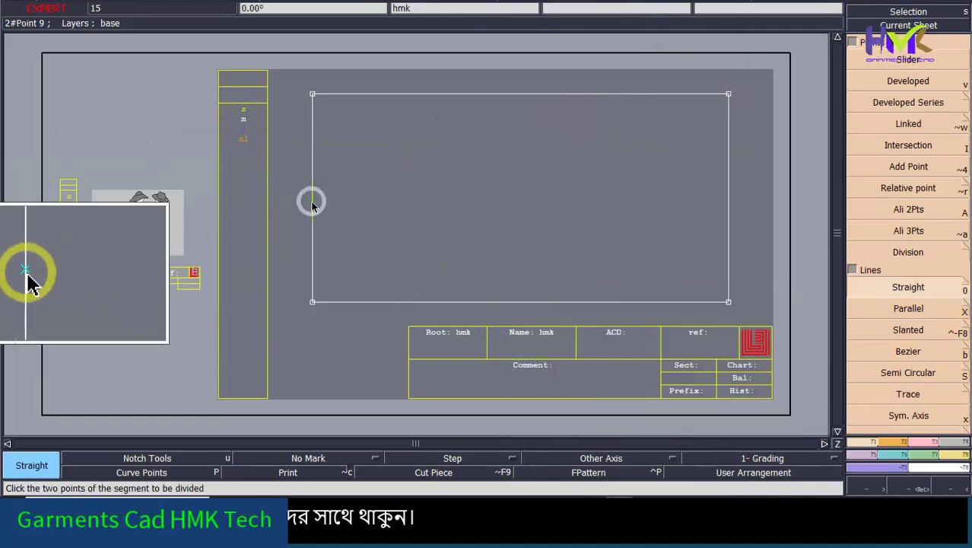
click(313, 201)
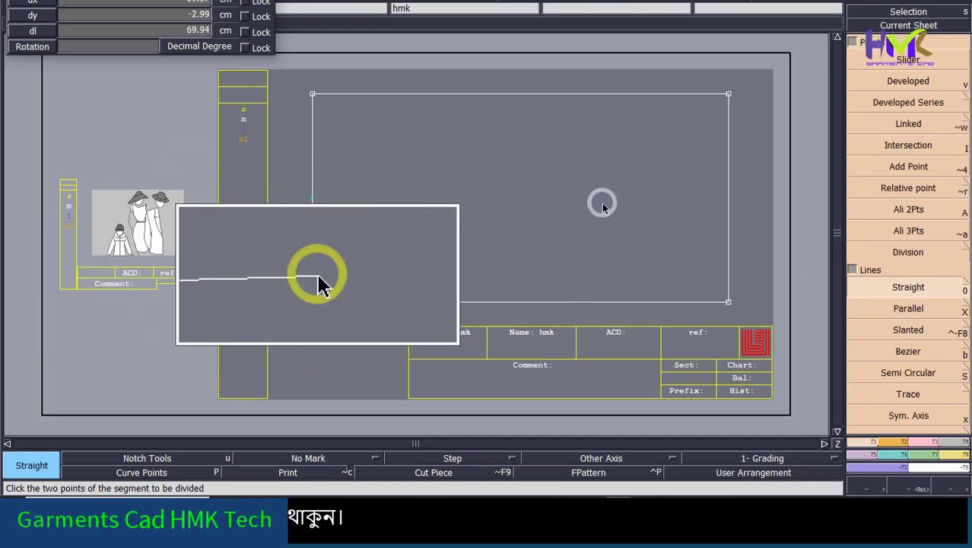
key(ctrl)
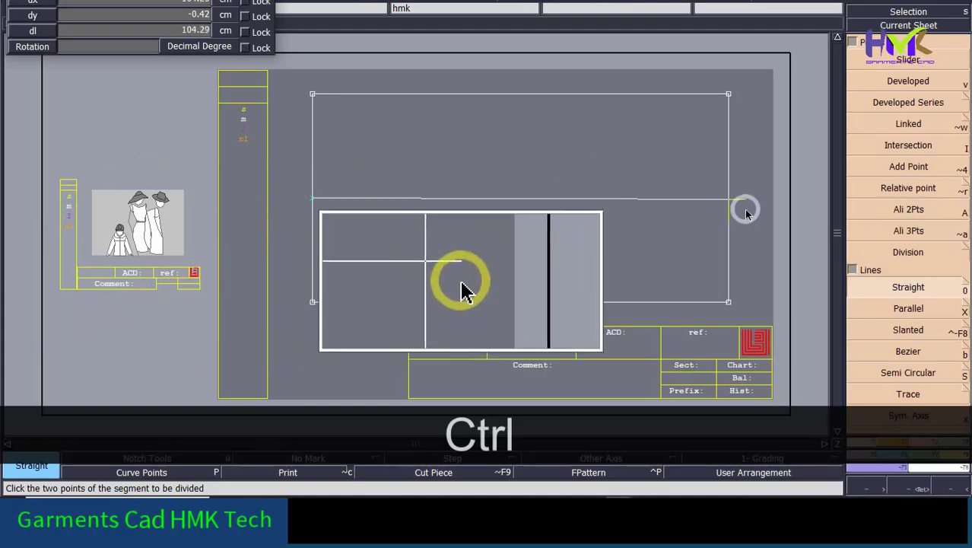
click(728, 200)
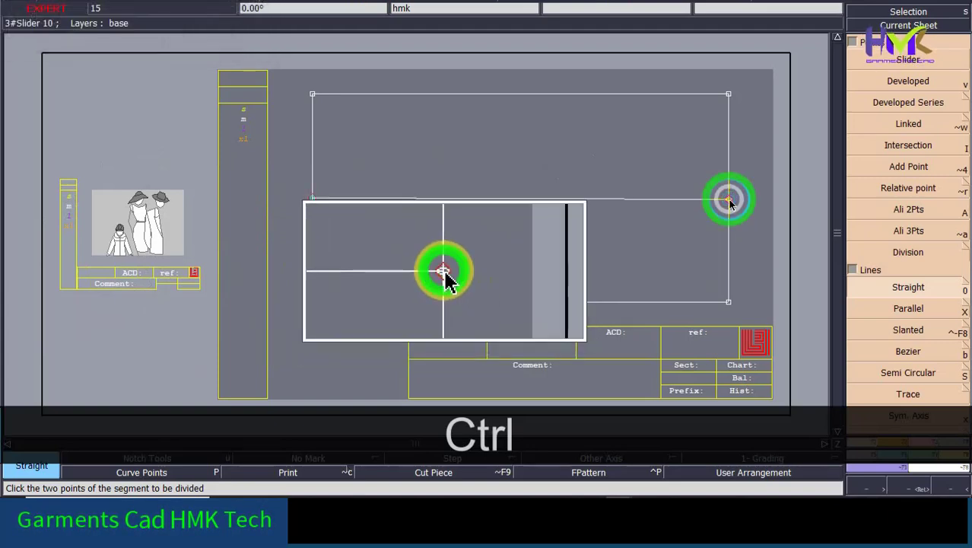
click(883, 103)
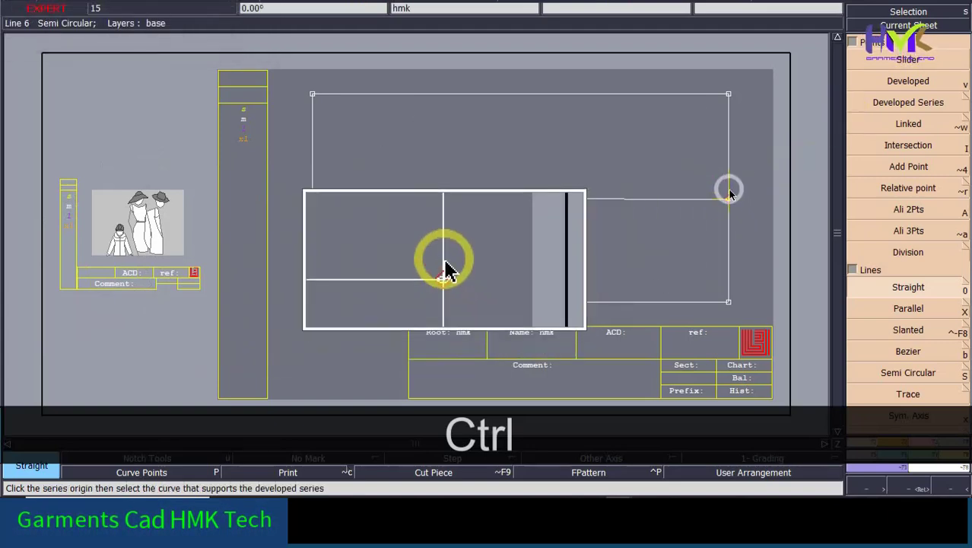
click(729, 199)
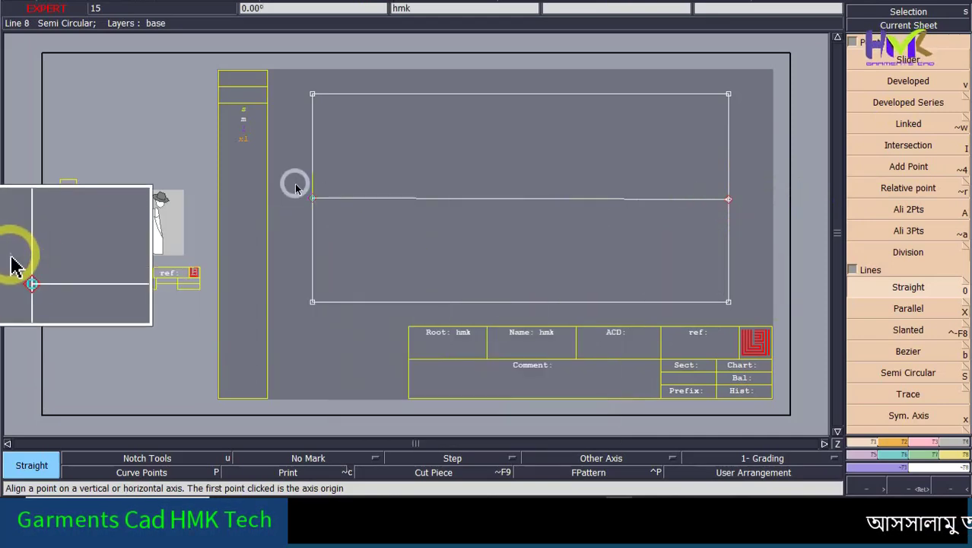
Create a parallel of the rectangle's left edge at a distance of 70 cm, inside the rectangle
click(946, 313)
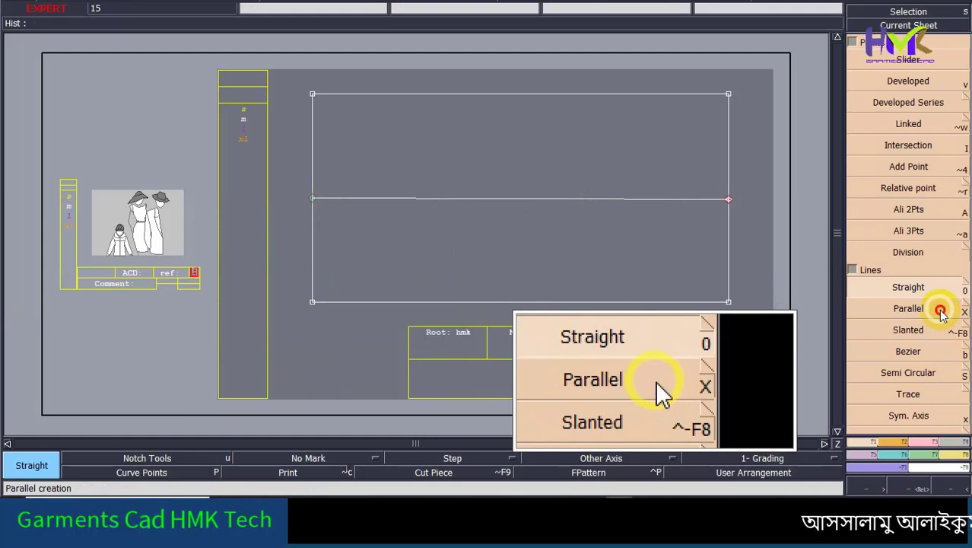
click(941, 310)
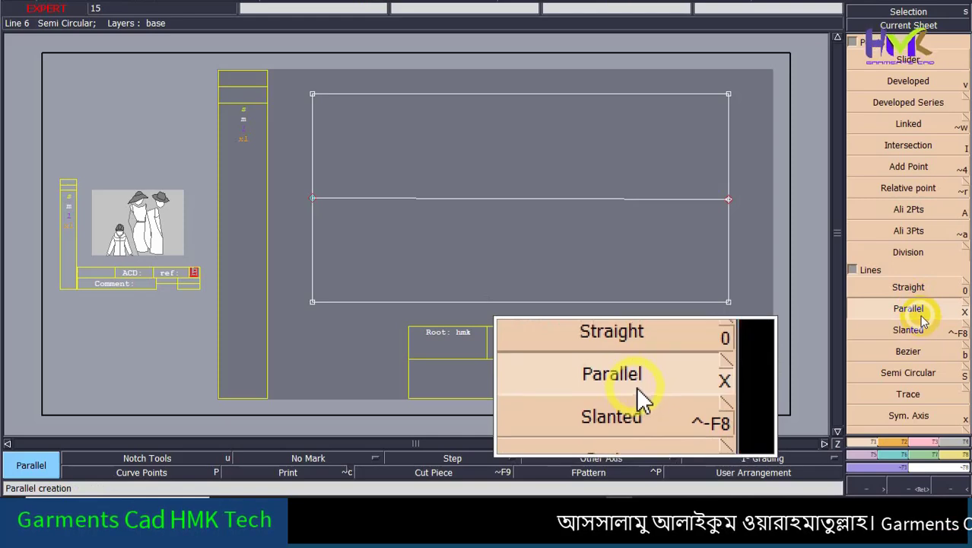
click(921, 319)
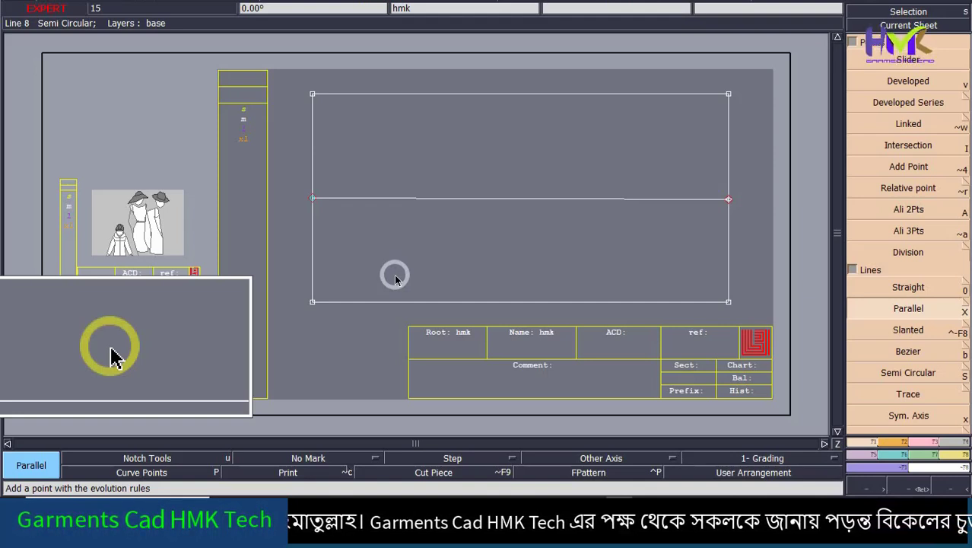
click(312, 244)
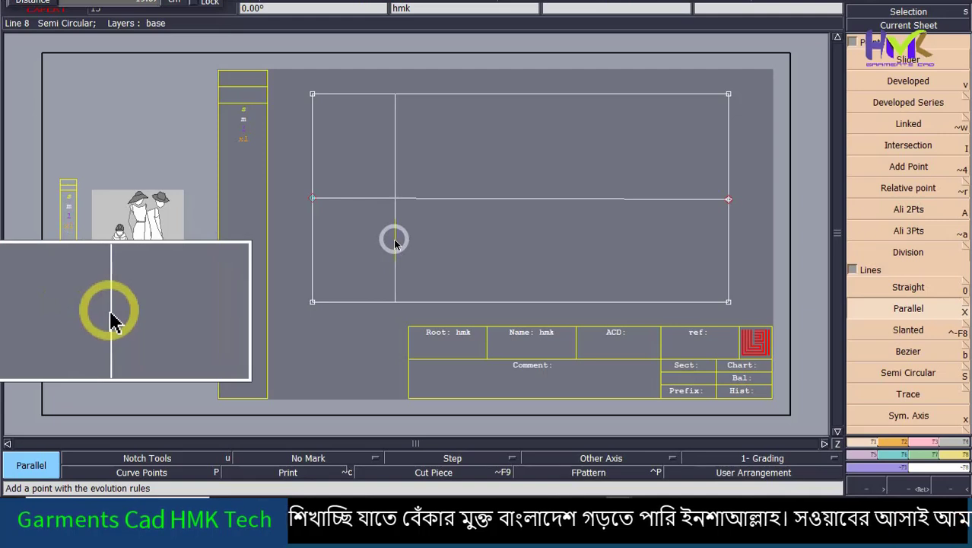
click(395, 244)
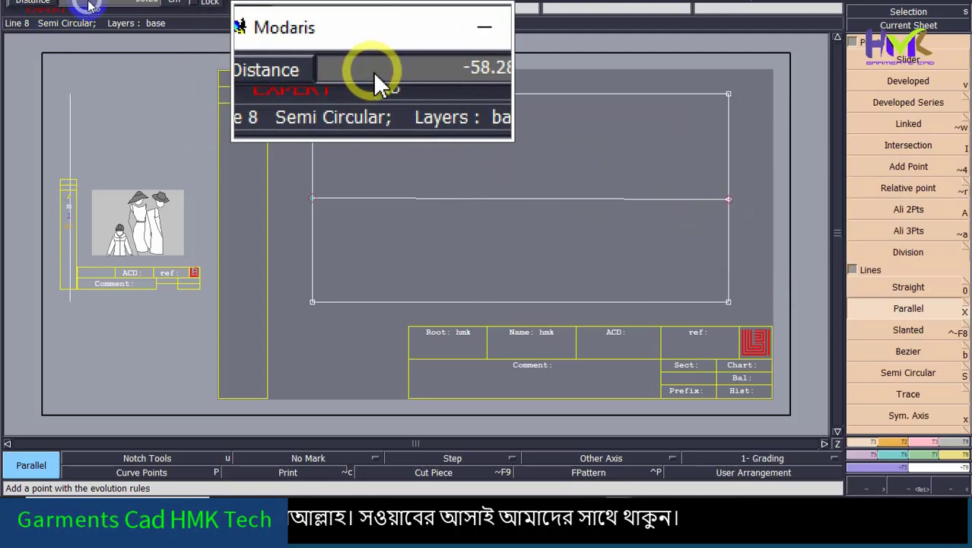
key(Down)
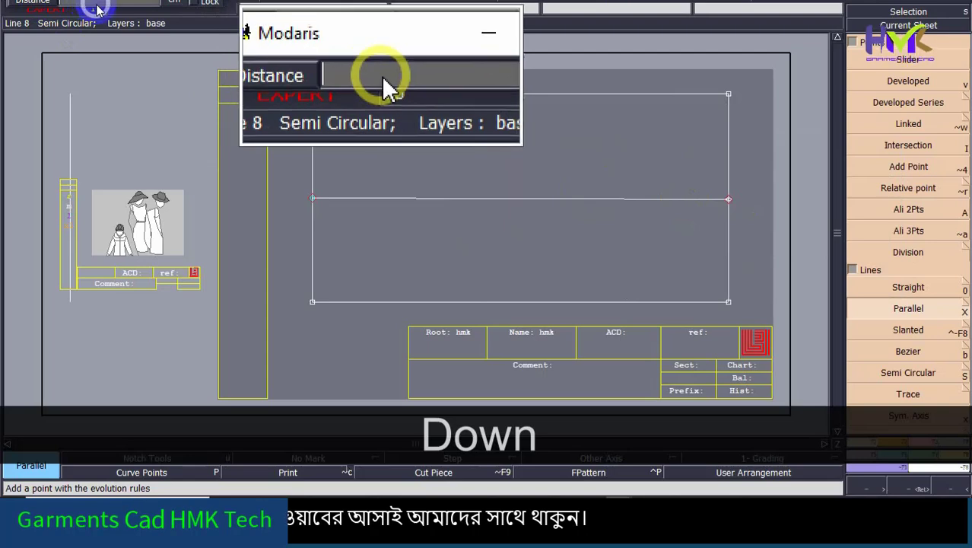
text(70)
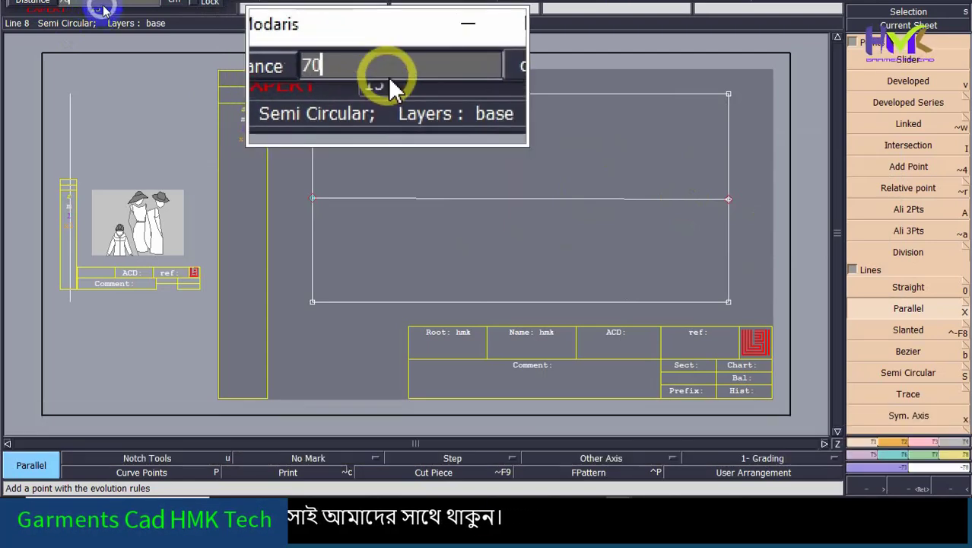
key(Return)
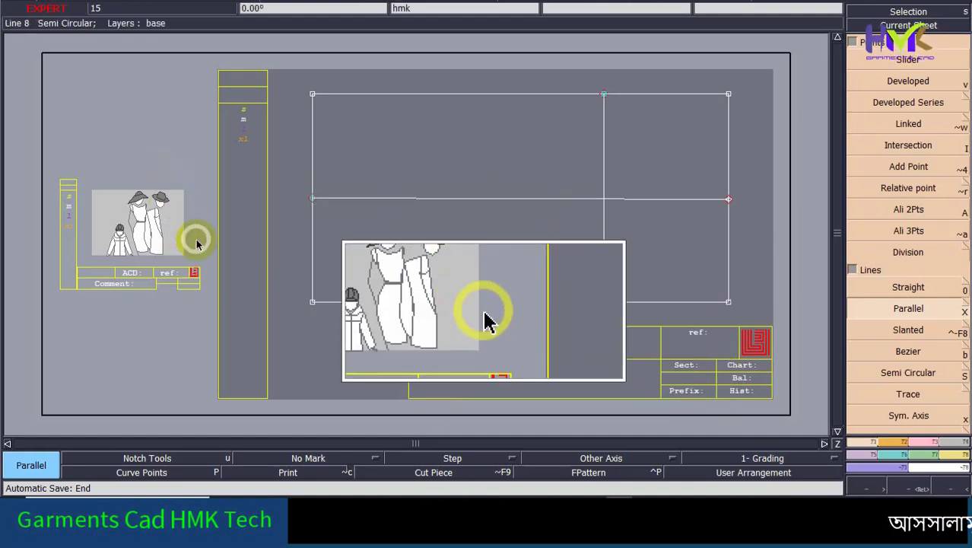
Create another parallel of the rectangle's left edge, 35 cm inside the rectangle
click(311, 252)
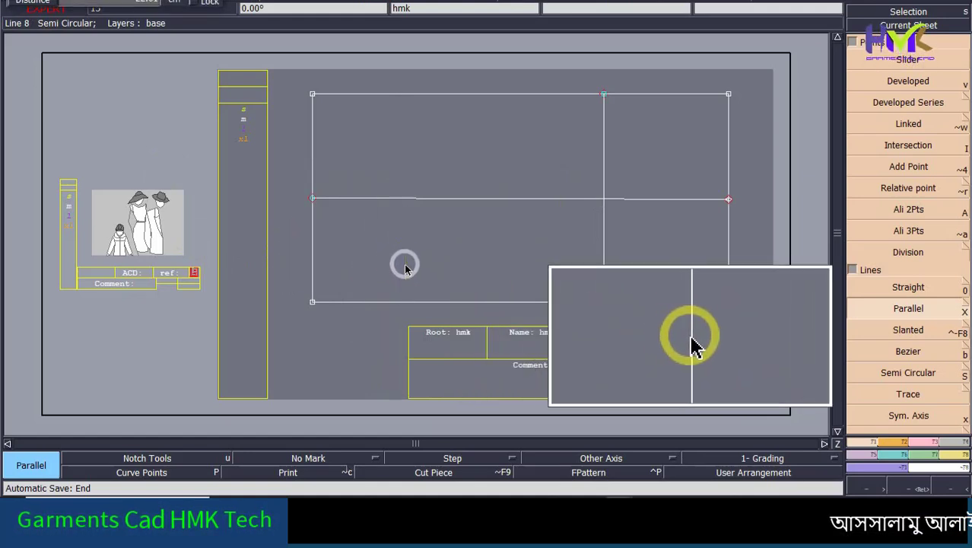
key(Down)
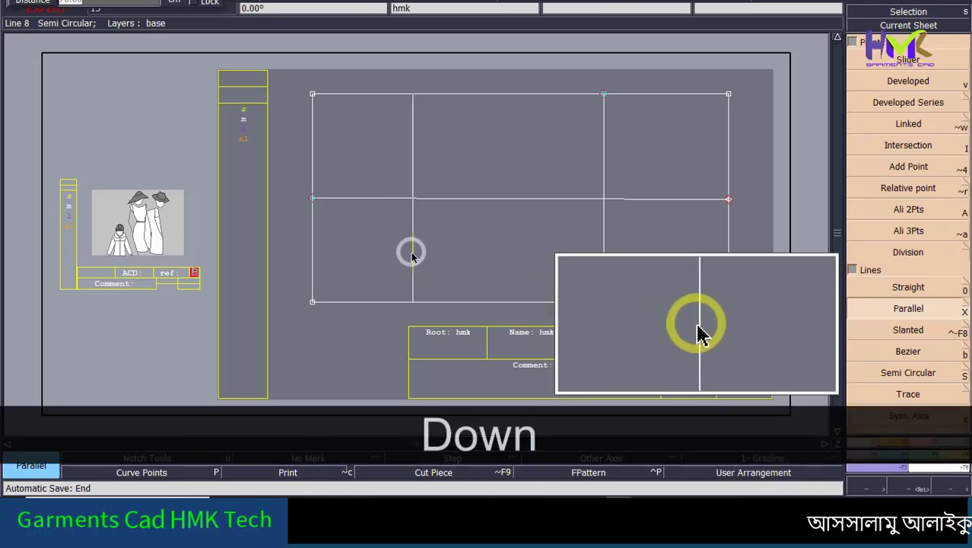
text(35)
key(Return)
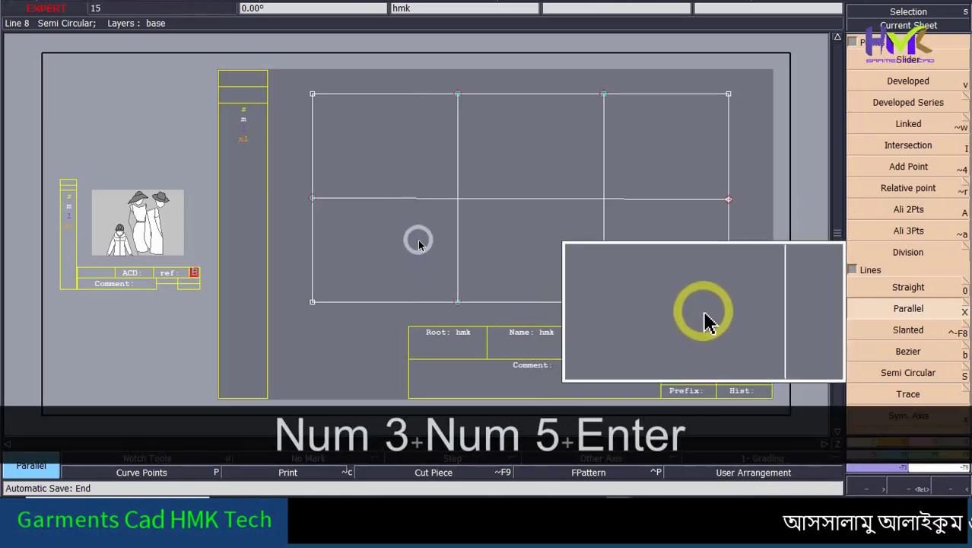
Create a parallel 10 cm from the 70 cm vertical line, towards the rectangle's right edge
click(604, 158)
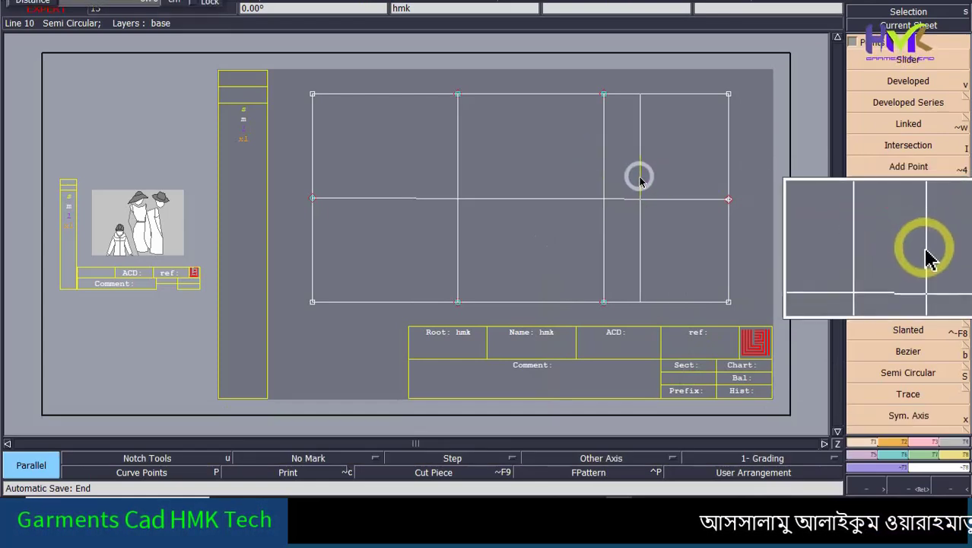
key(Down)
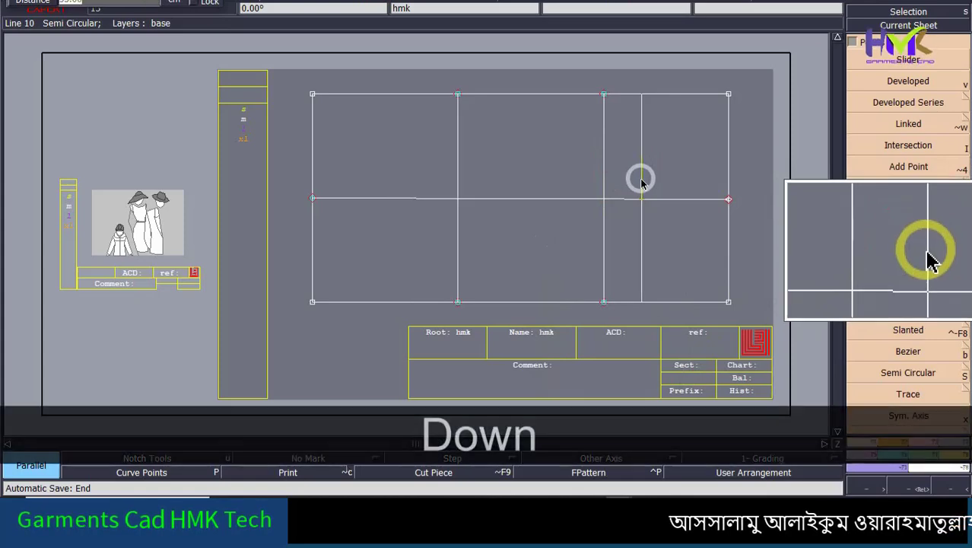
text(10)
key(Return)
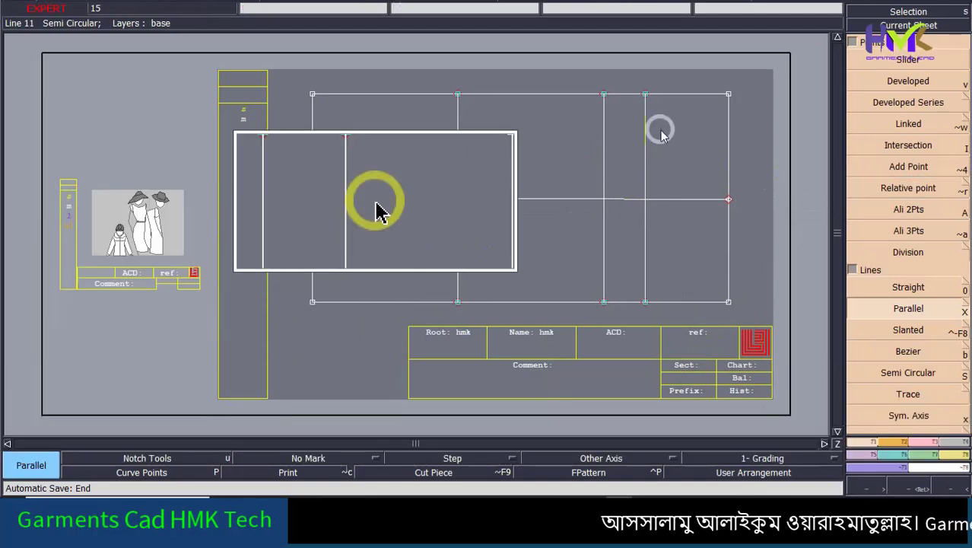
Leave the Parallel tool and switch to the open PowerPoint presentation
click(900, 15)
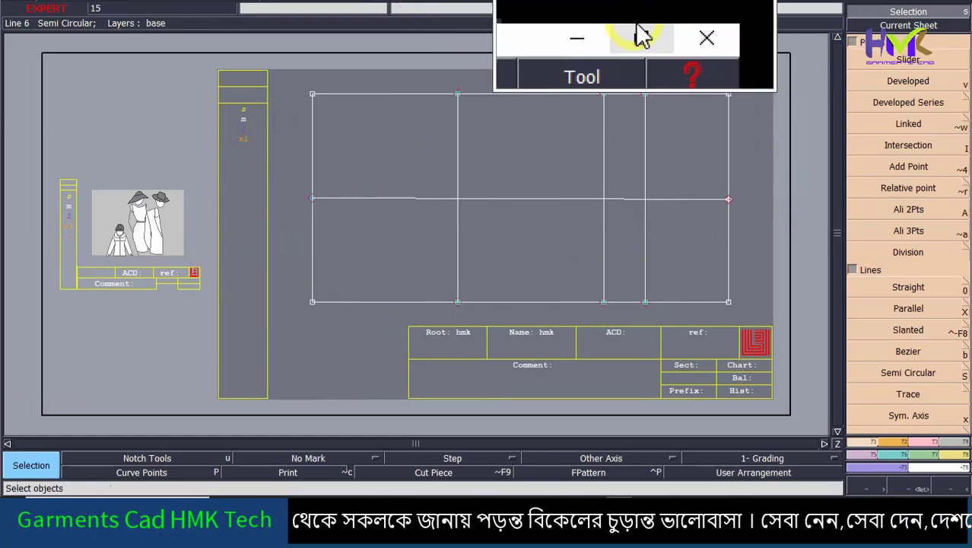
click(892, 1)
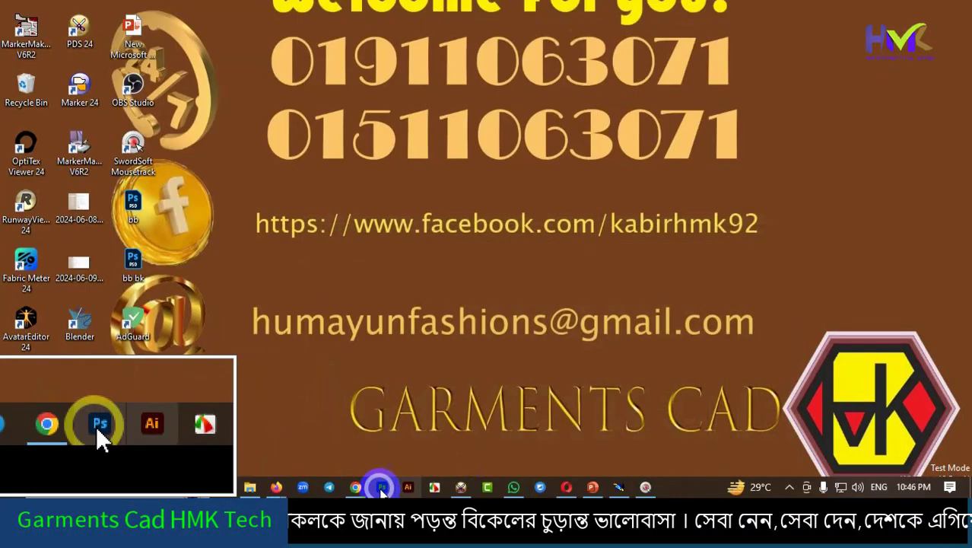
click(586, 488)
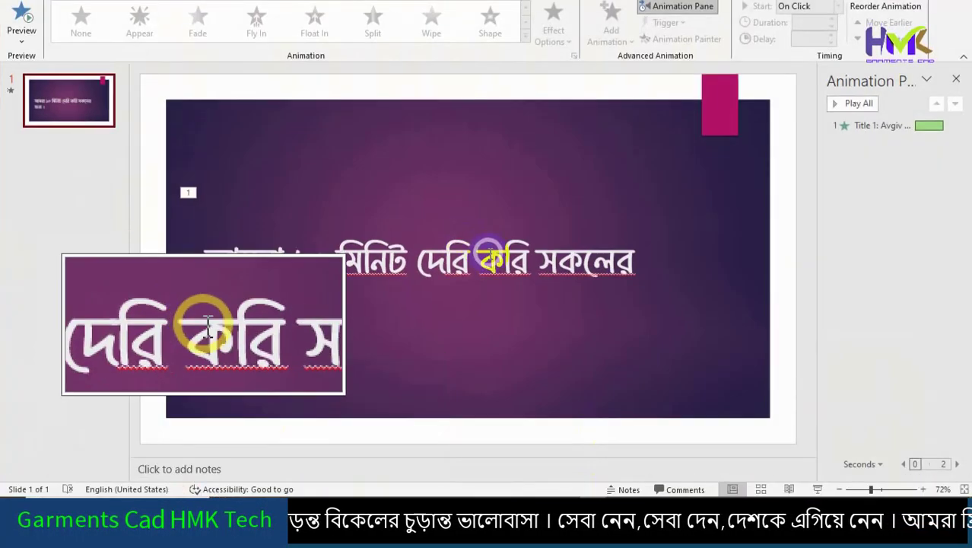
Delete the Bengali title text on the slide and shrink its text box to a small one-line frame
click(480, 257)
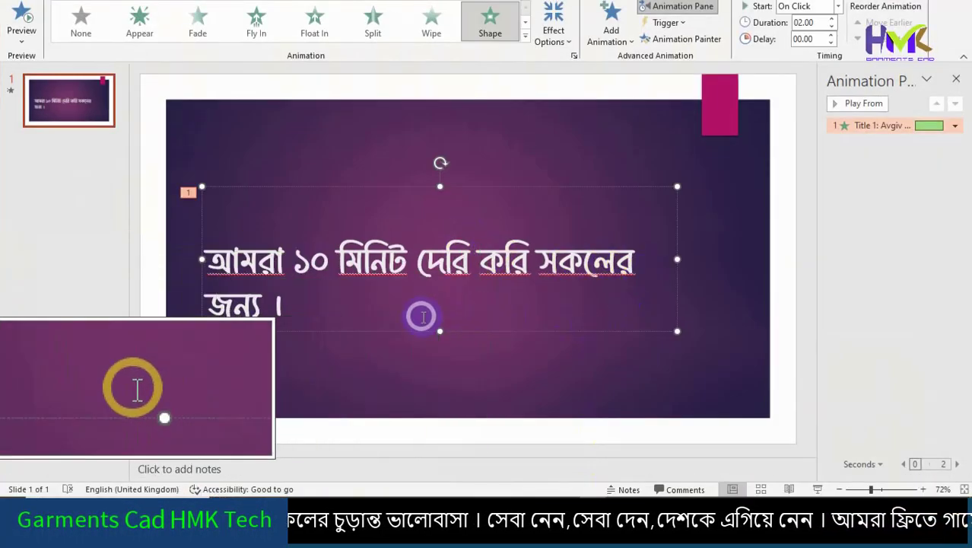
drag(418, 316, 186, 247)
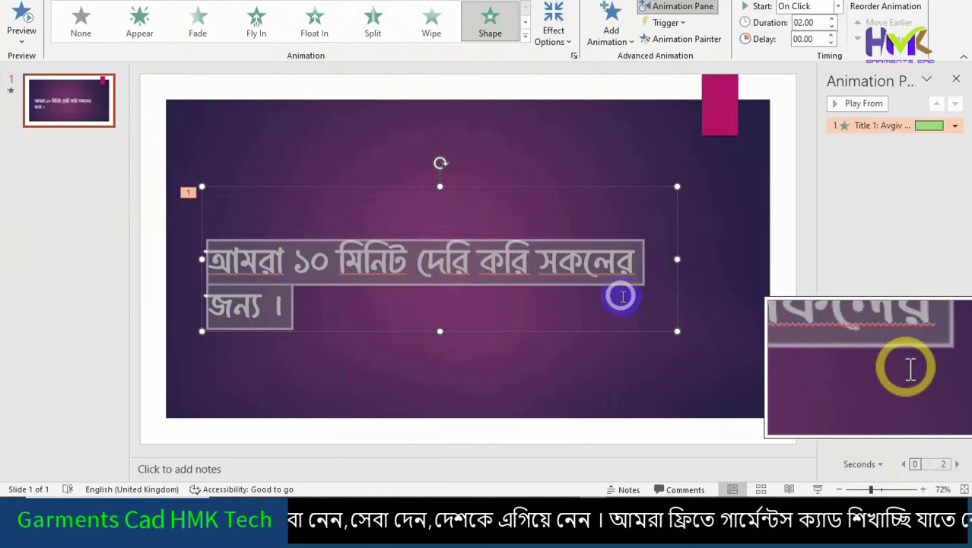
key(BackSpace)
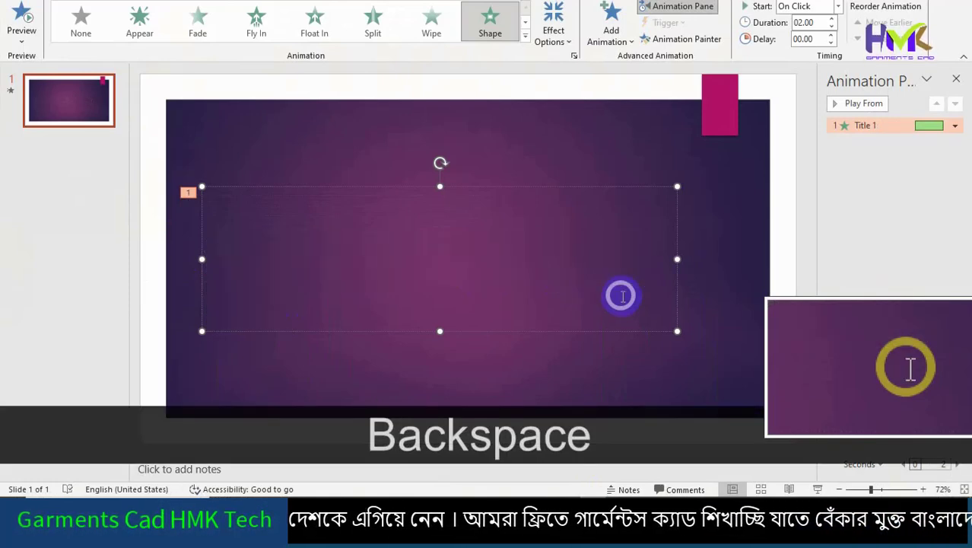
drag(677, 331, 491, 221)
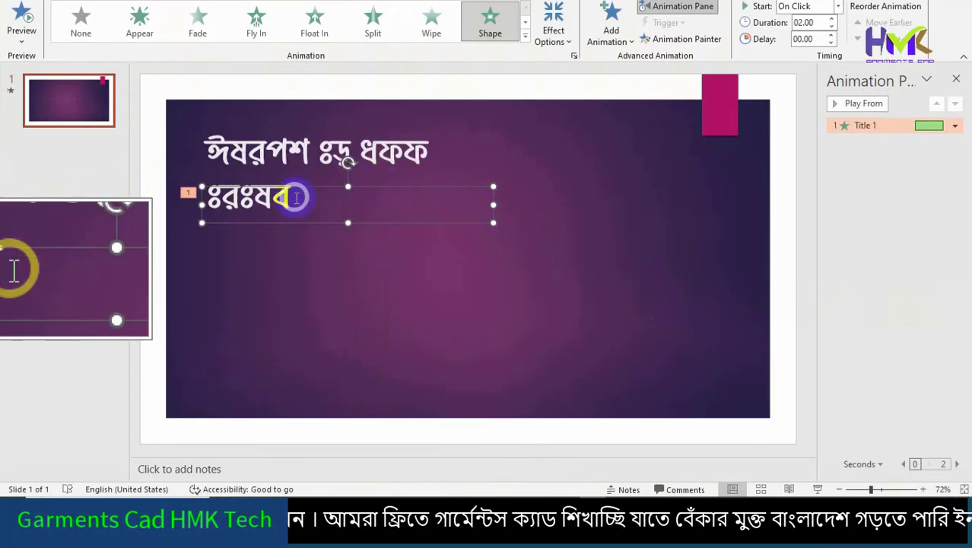
click(302, 198)
text(1.)
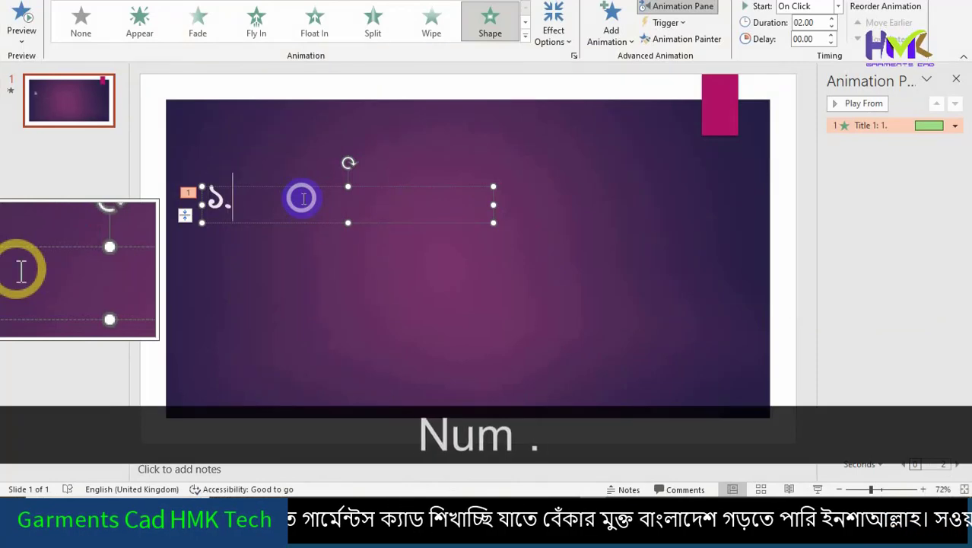
key(BackSpace)
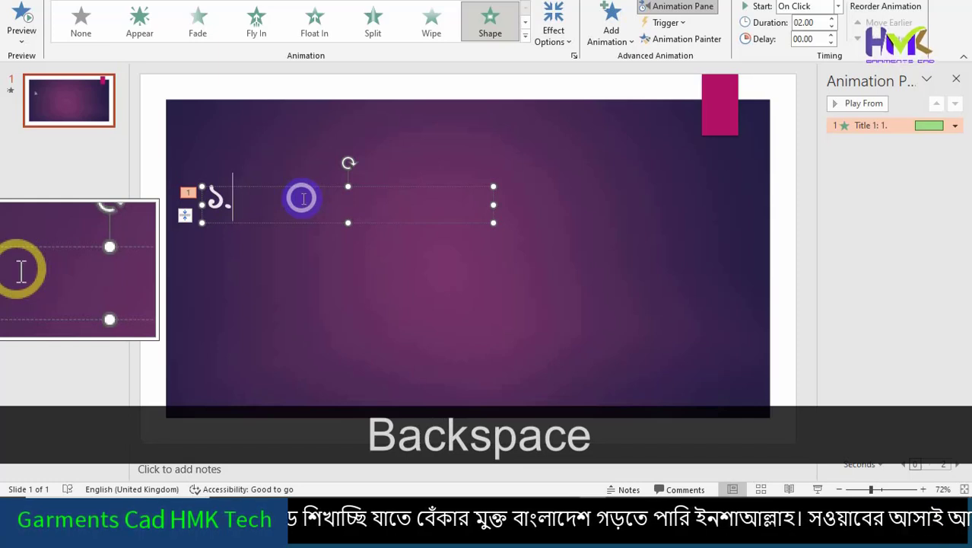
text(ন)
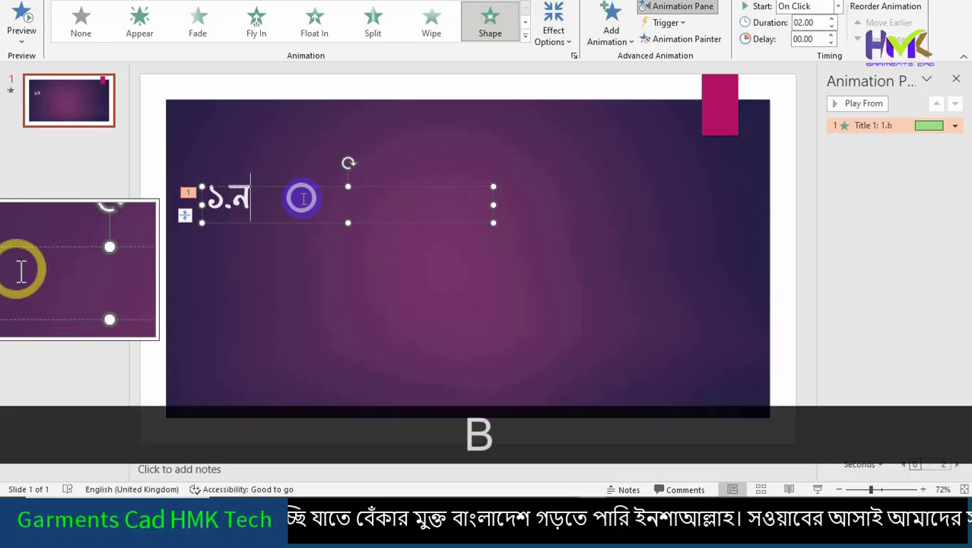
key(BackSpace)
text(ন)
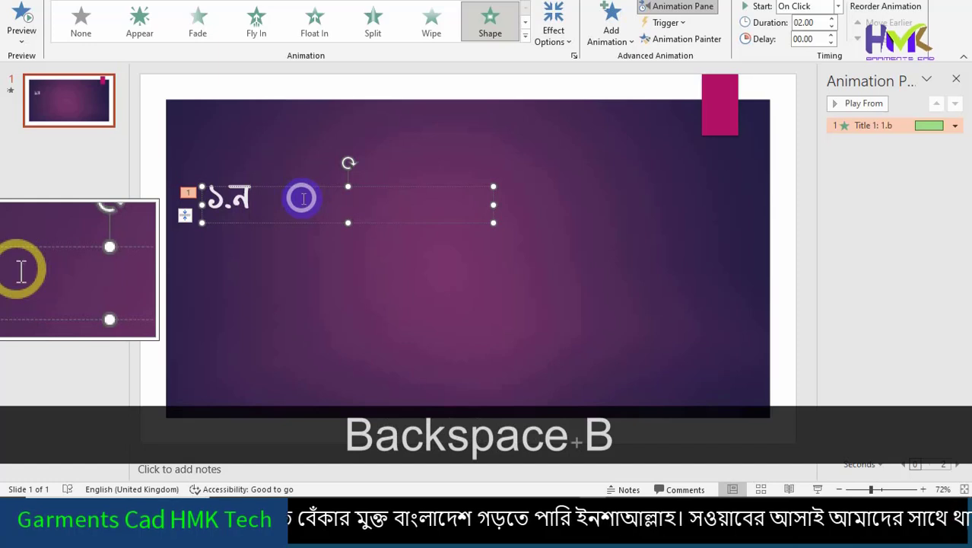
key(BackSpace)
text(ব)
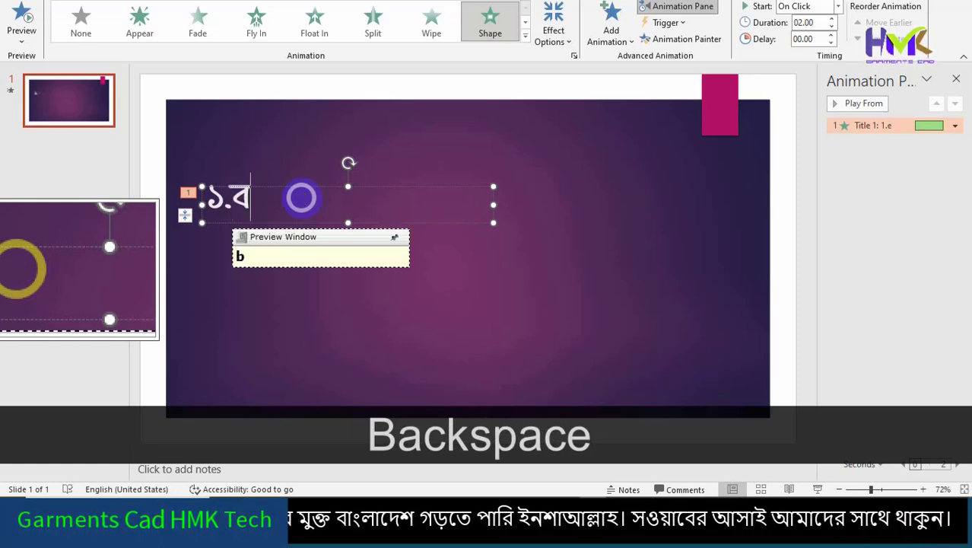
text(o)
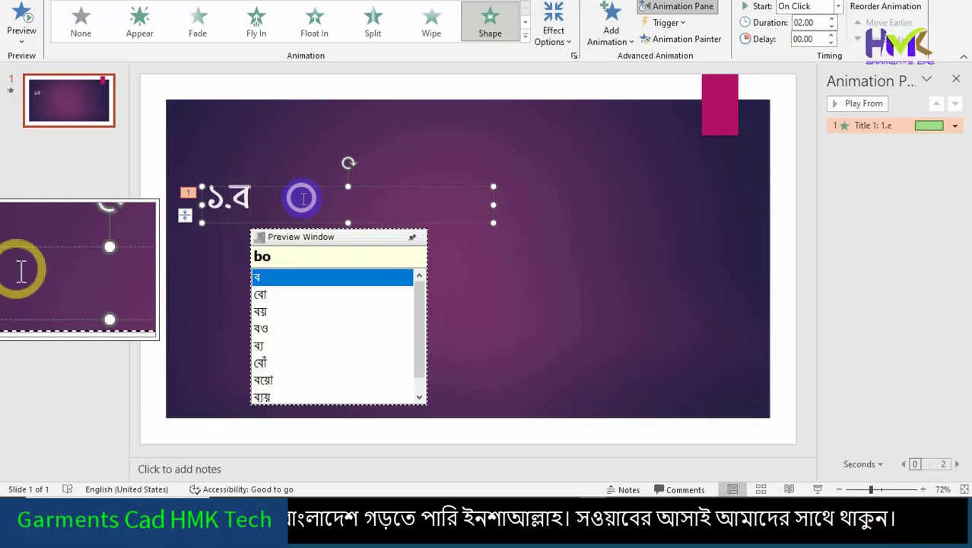
key(BackSpace)
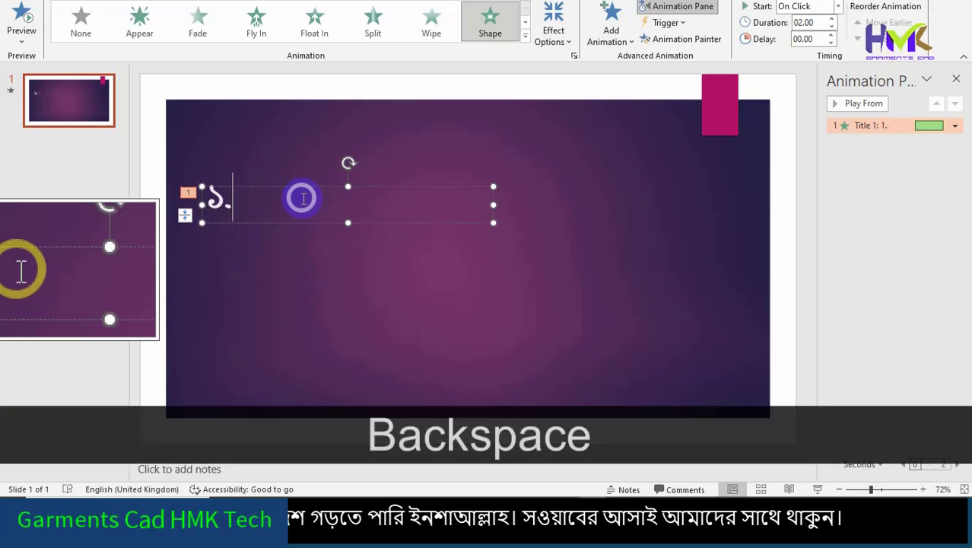
text(b)
key(BackSpace)
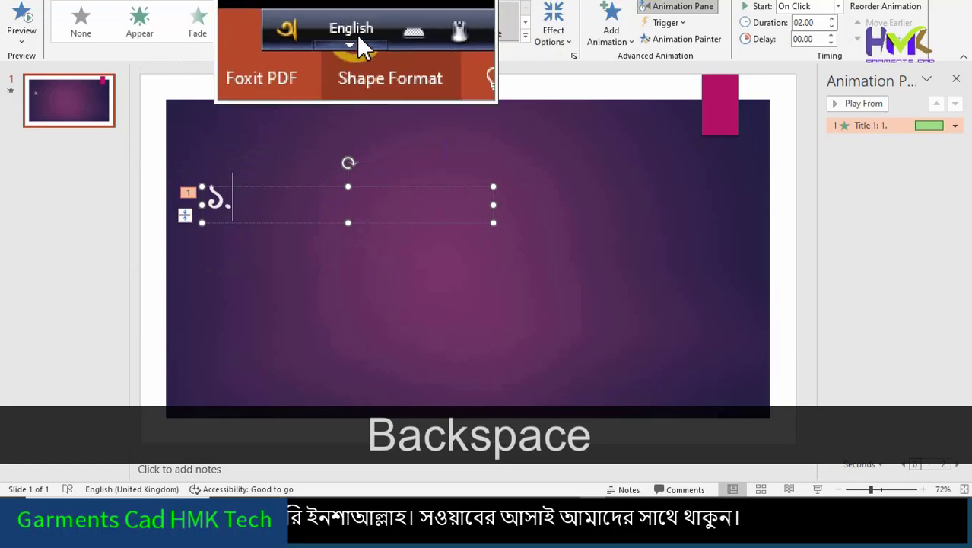
click(355, 32)
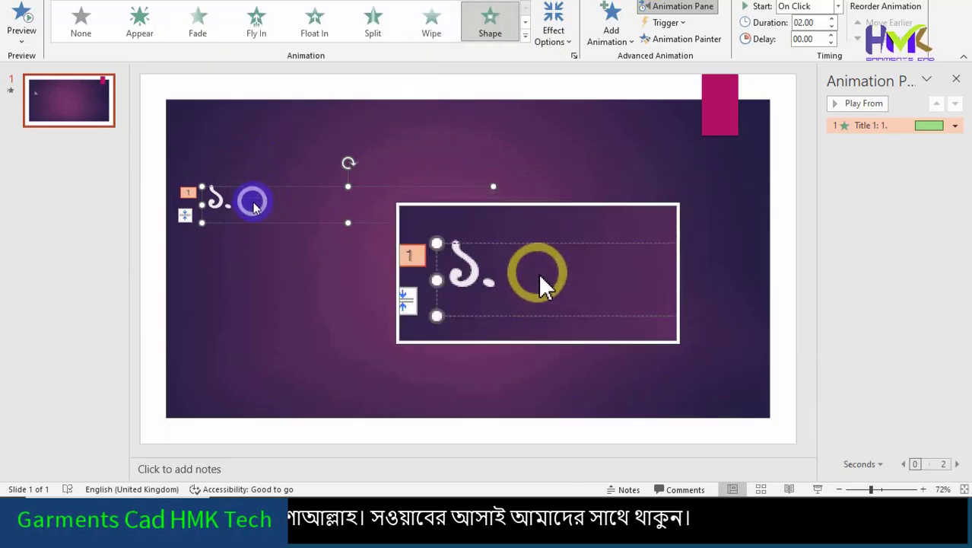
key(BackSpace)
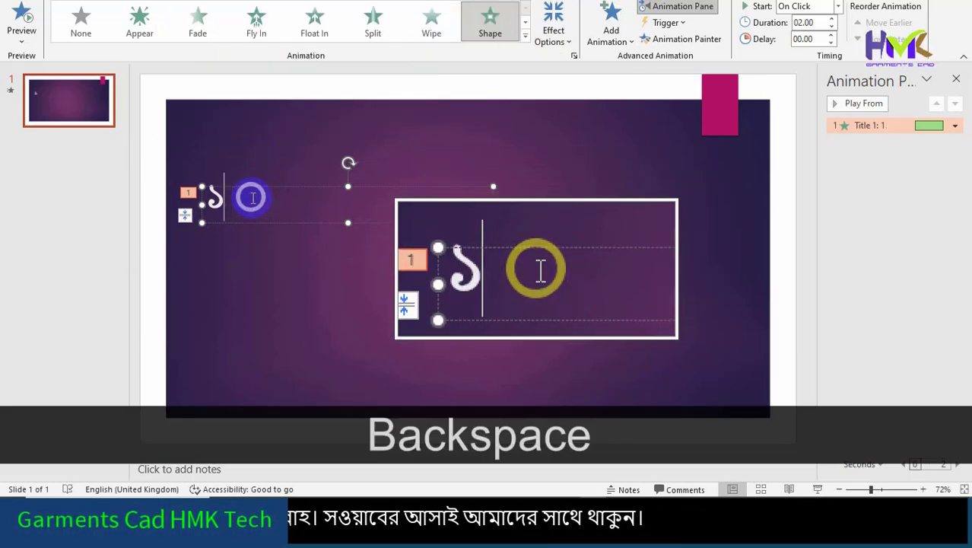
text(ন)
key(BackSpace)
key(BackSpace)
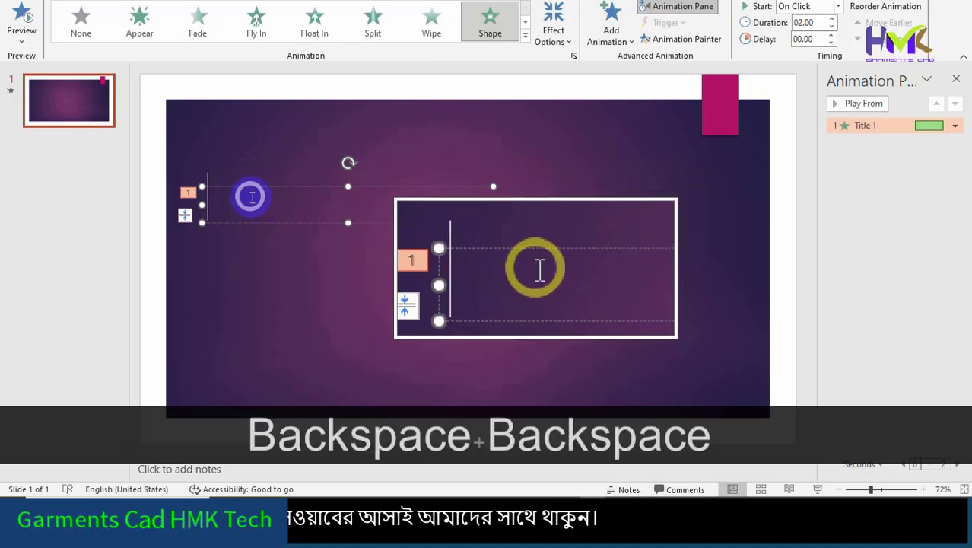
Set the font of the empty title box to Century Gothic (Headings)
click(96, 0)
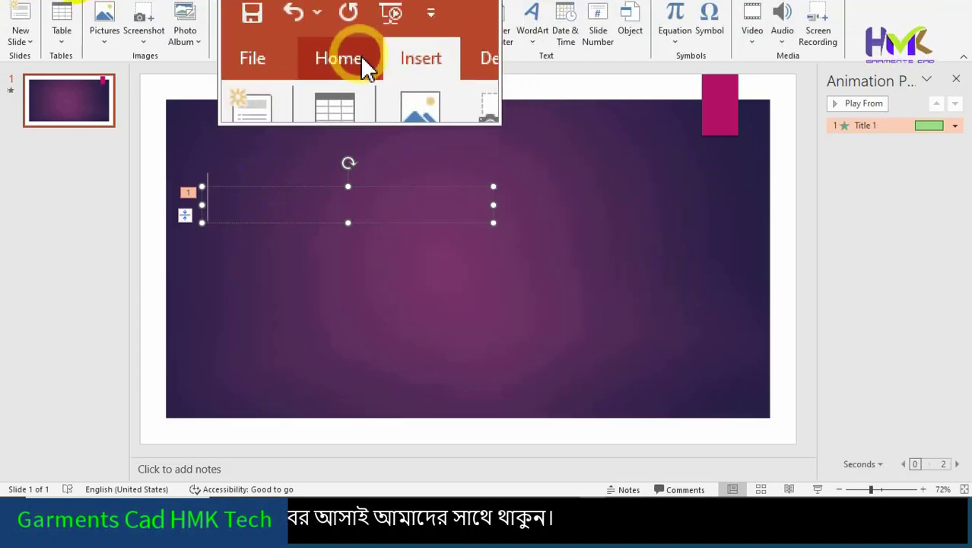
click(68, 1)
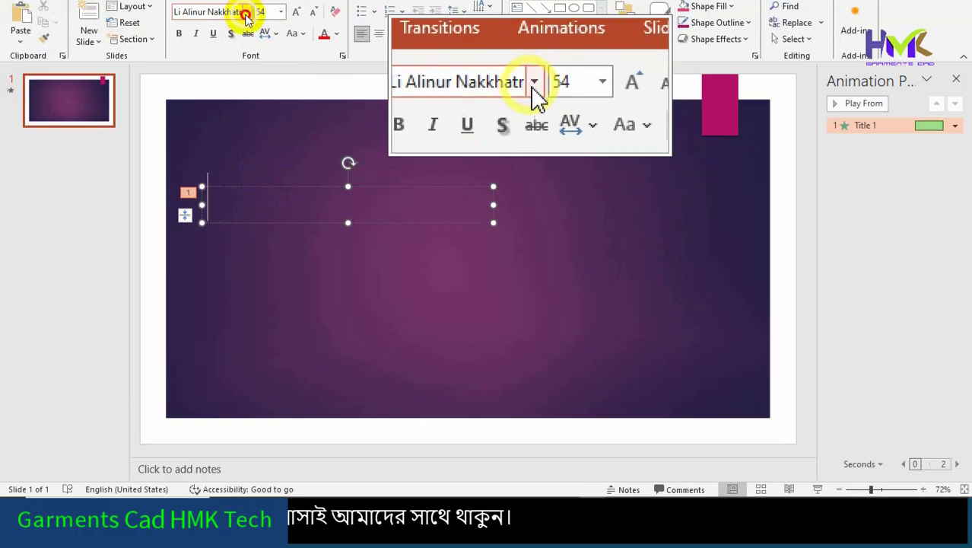
click(246, 12)
click(236, 45)
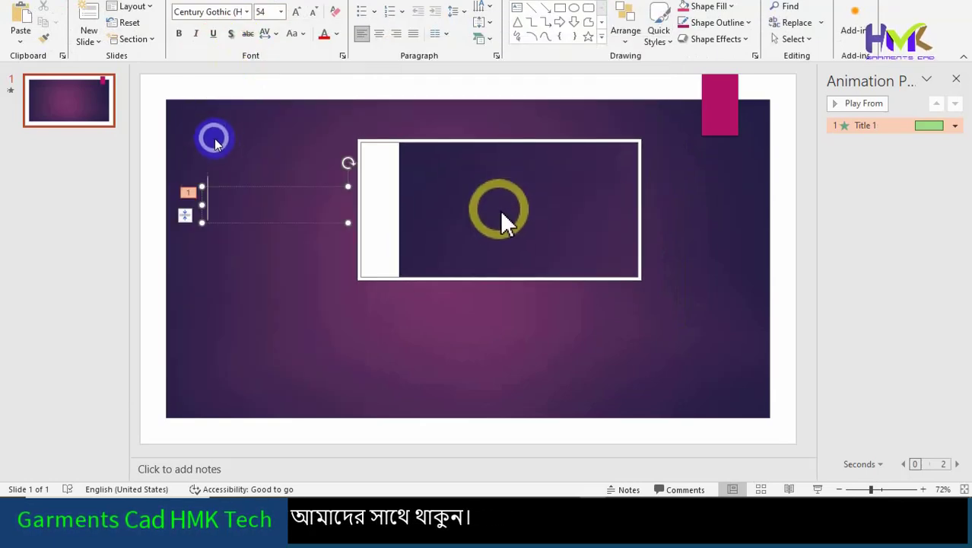
Enter "1.Bottom" as the first line of the slide's title box
text(1.b)
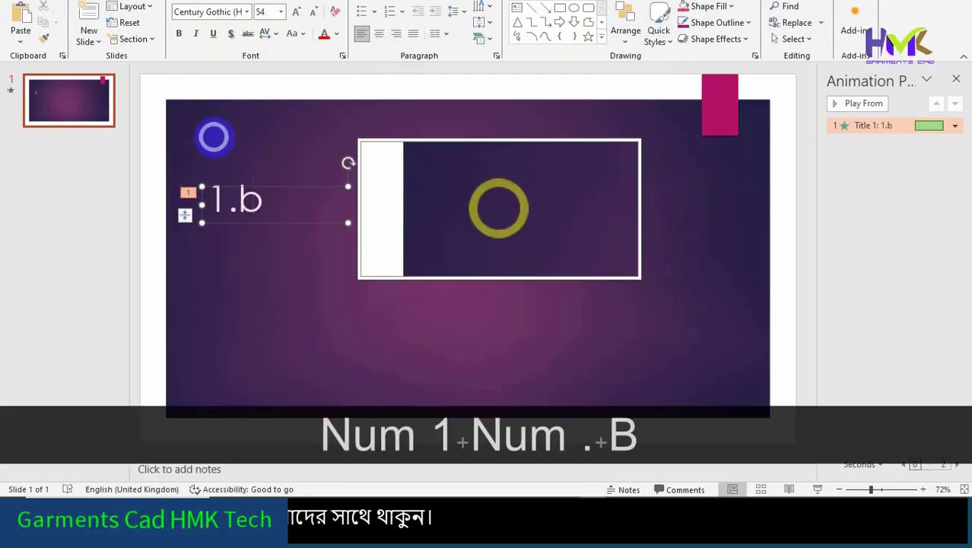
key(BackSpace)
text(Bo)
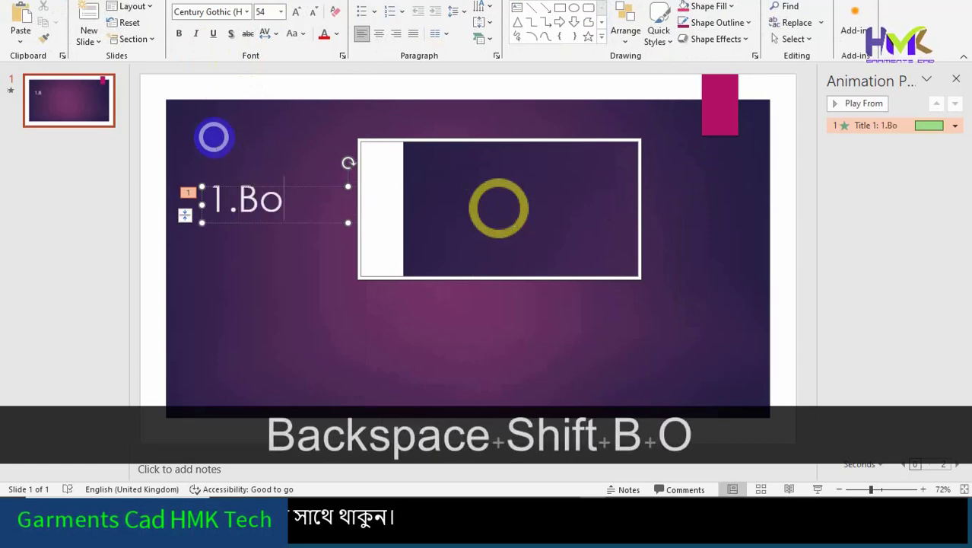
text(ttom)
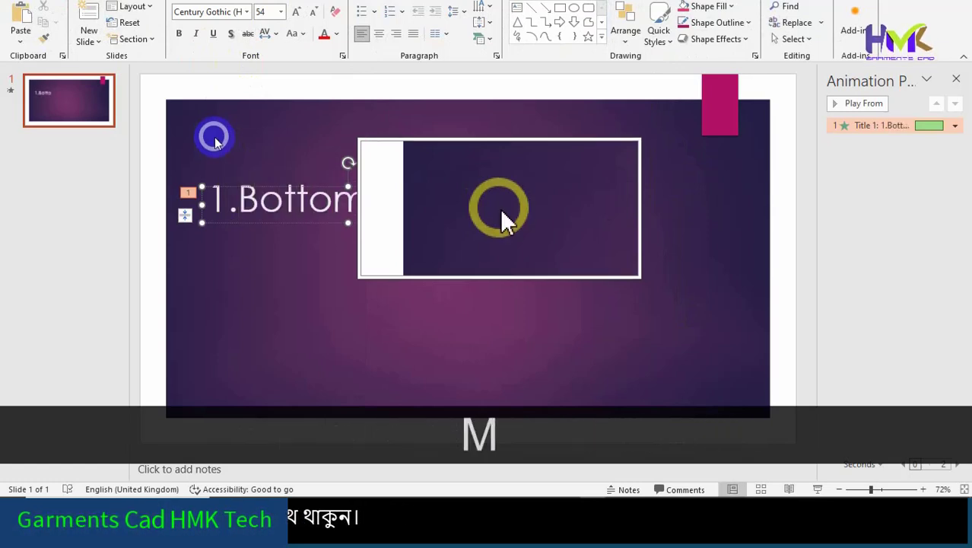
key(Return)
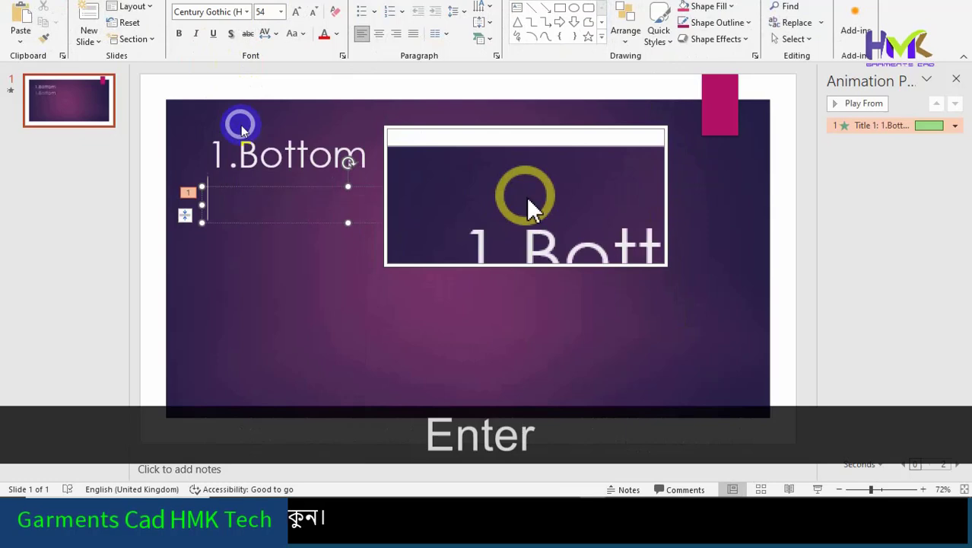
Add the lines "2. Knee" and "3.Tghi" below the first list entry
text(2. )
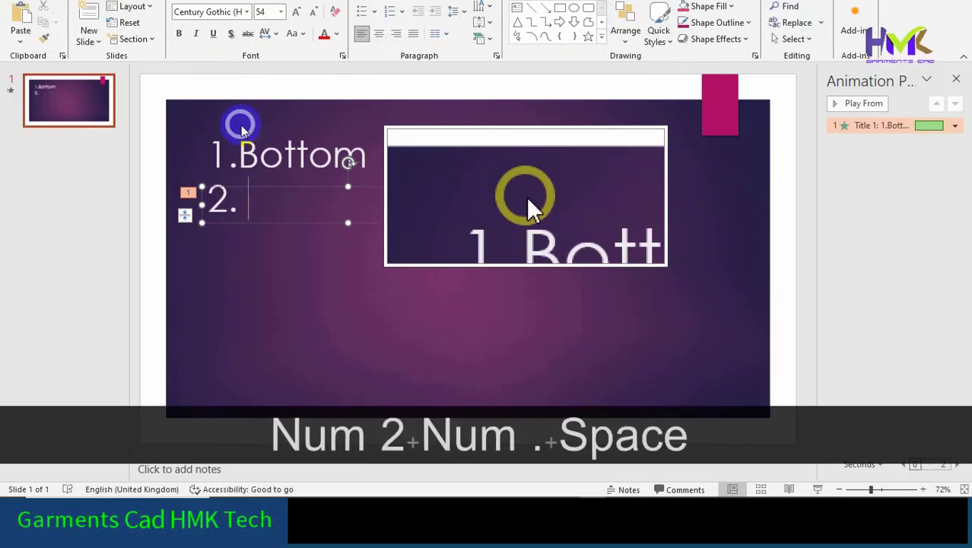
text(Knee)
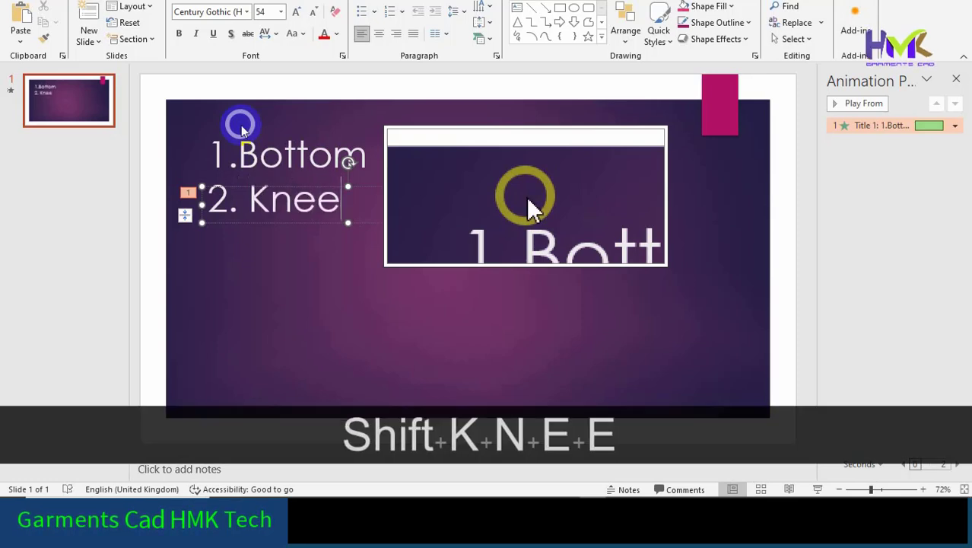
key(Return)
text(3.)
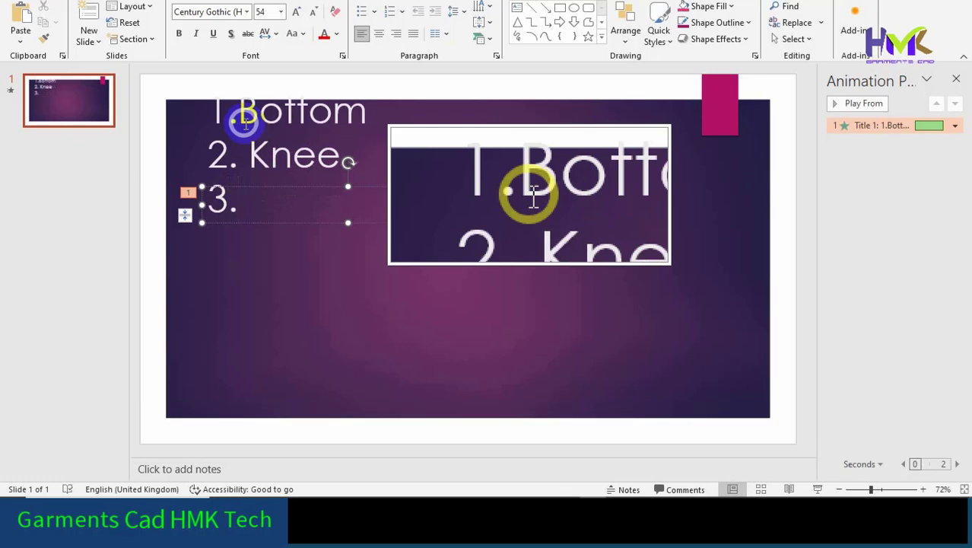
text(Tghi)
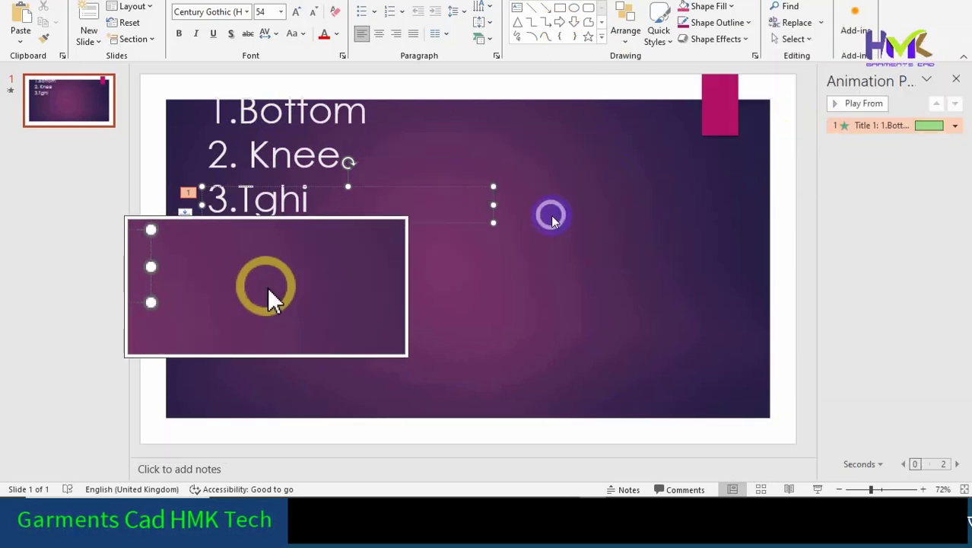
key(Return)
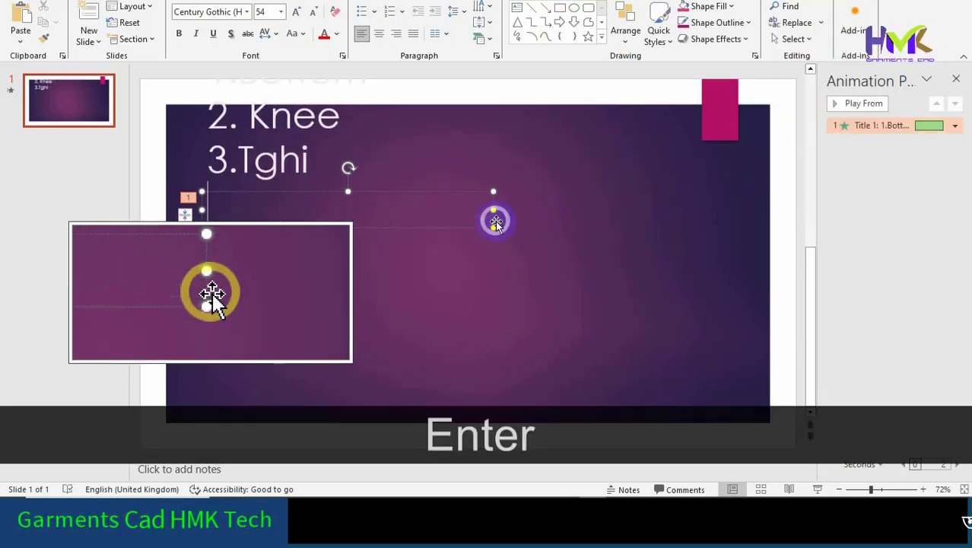
Continue the numbered list with the lines "4 Hip" and "5. Waist"
text(4 )
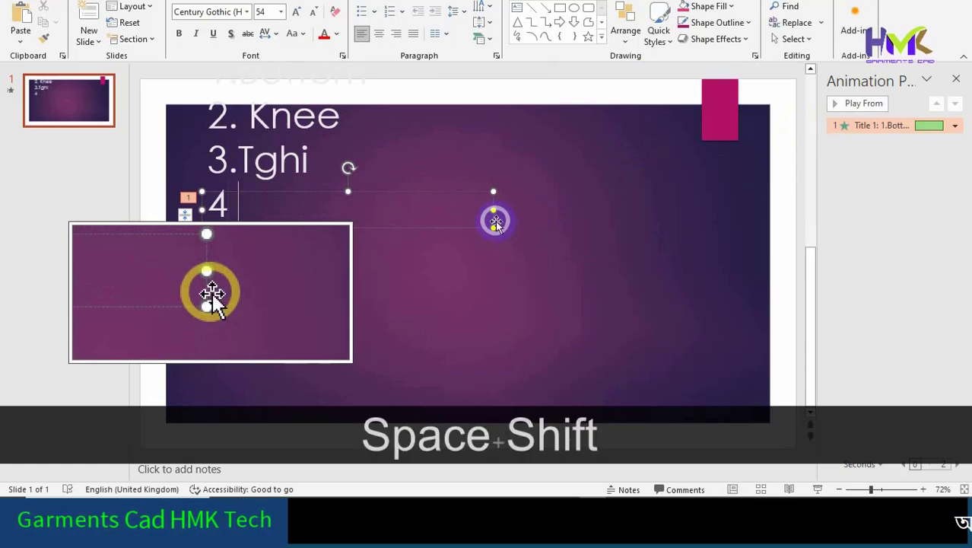
text(Hip)
key(Return)
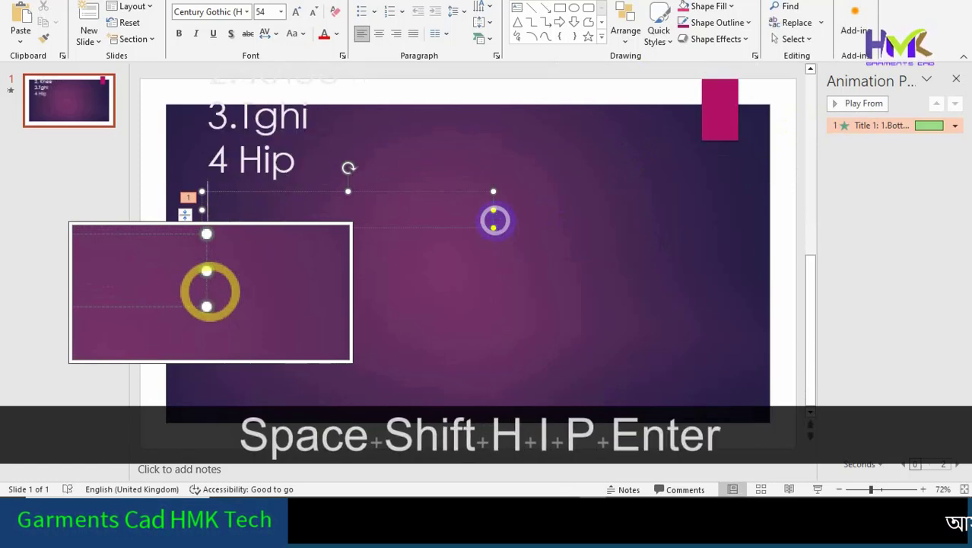
text(5.)
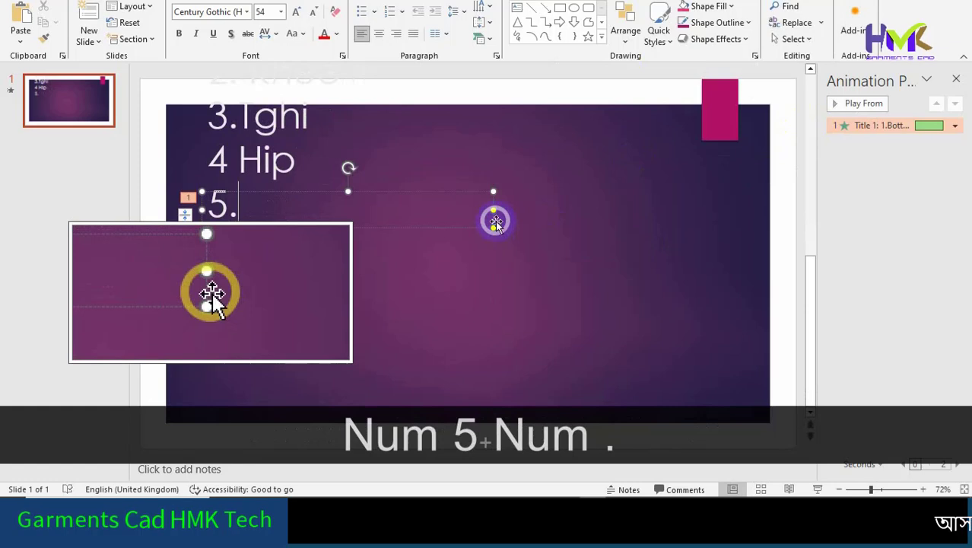
text( Wais)
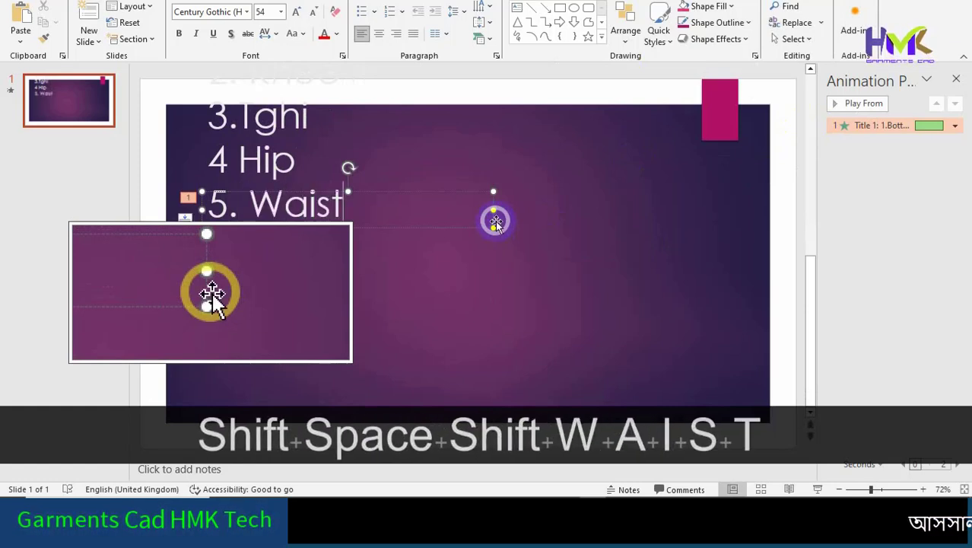
text(t)
key(Return)
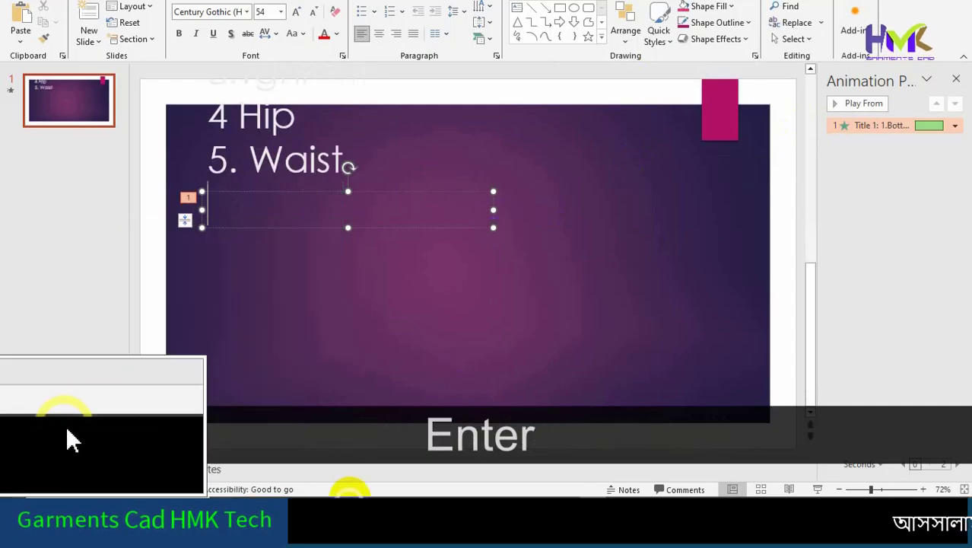
Switch to the Google Meet call and dismiss the notice about the call's time limit
mouse_move(280, 484)
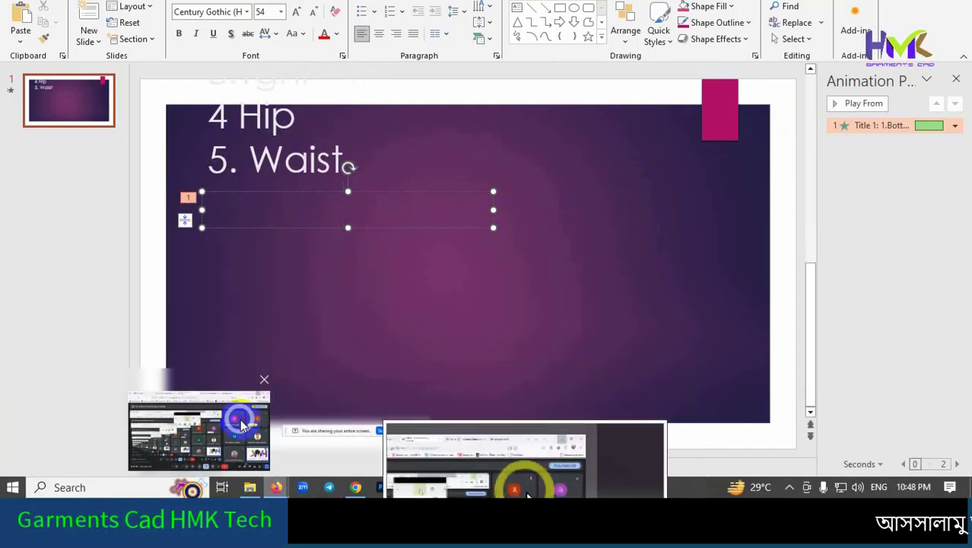
click(199, 428)
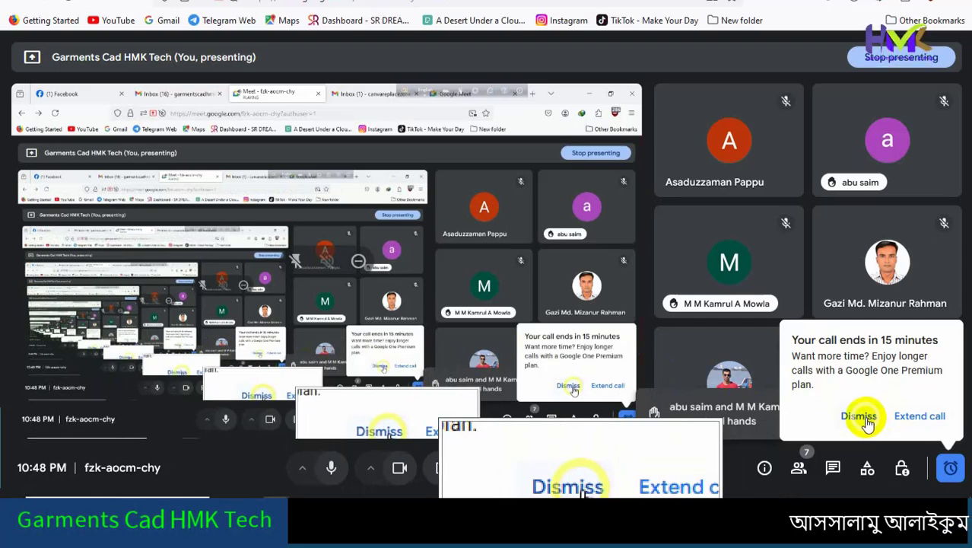
click(862, 419)
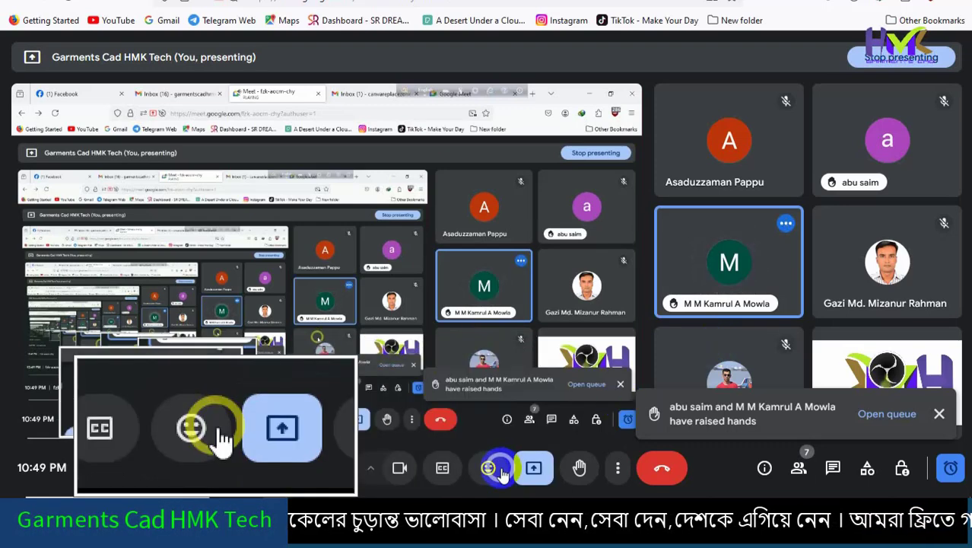
Switch to Modaris and examine the vertical lines and centre line dividing the rectangle
mouse_move(463, 490)
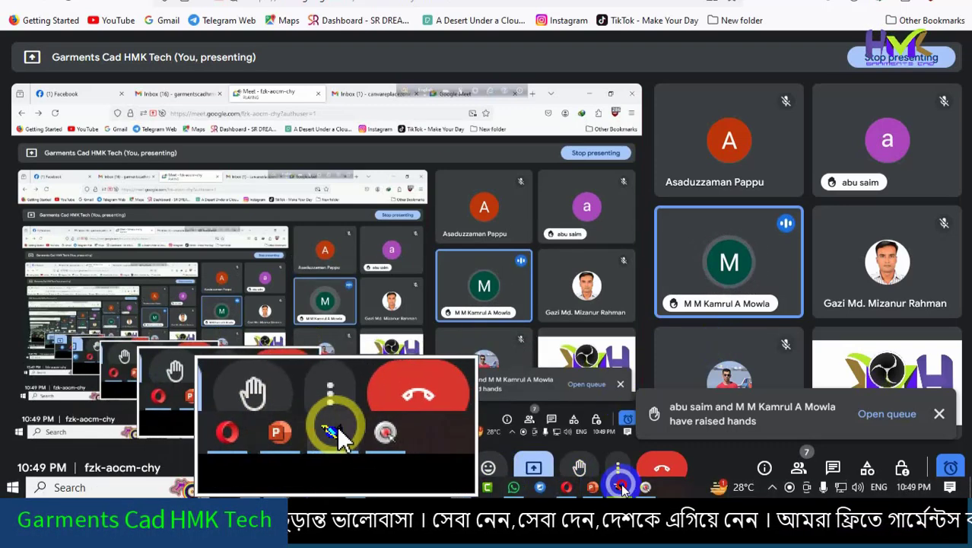
click(617, 487)
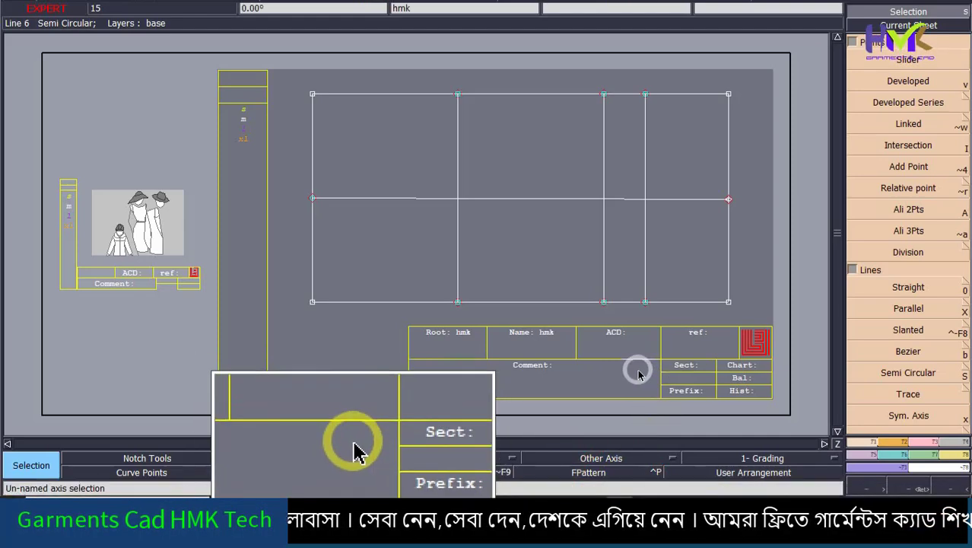
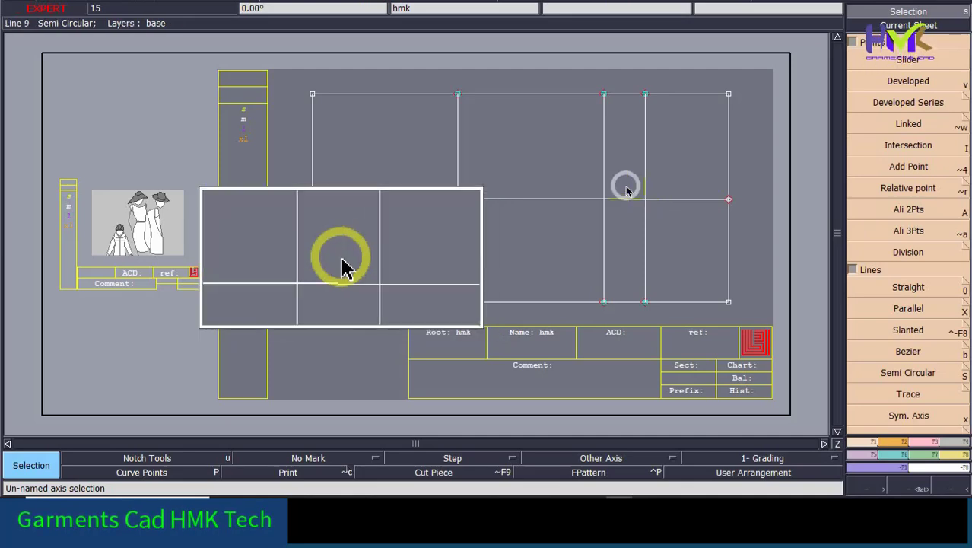
mouse_move(440, 496)
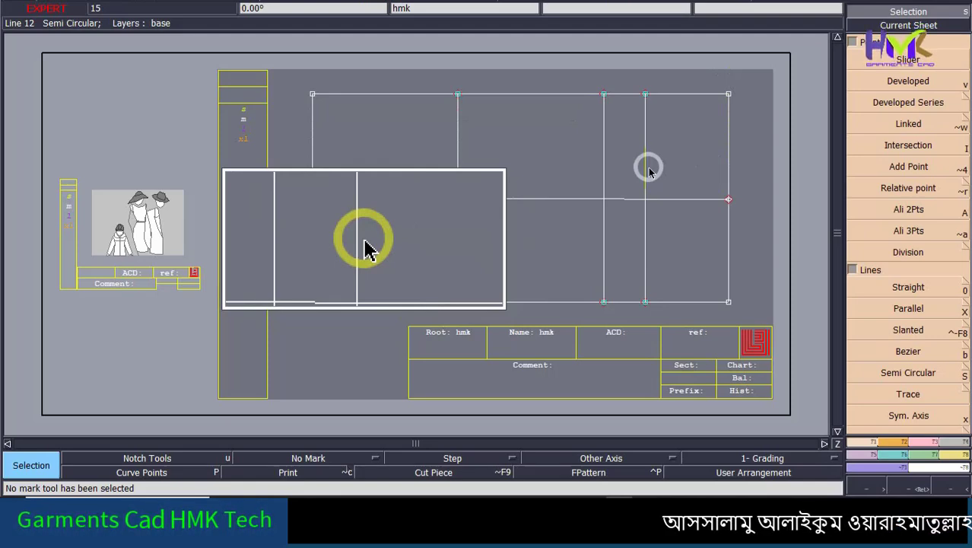
drag(365, 251, 368, 295)
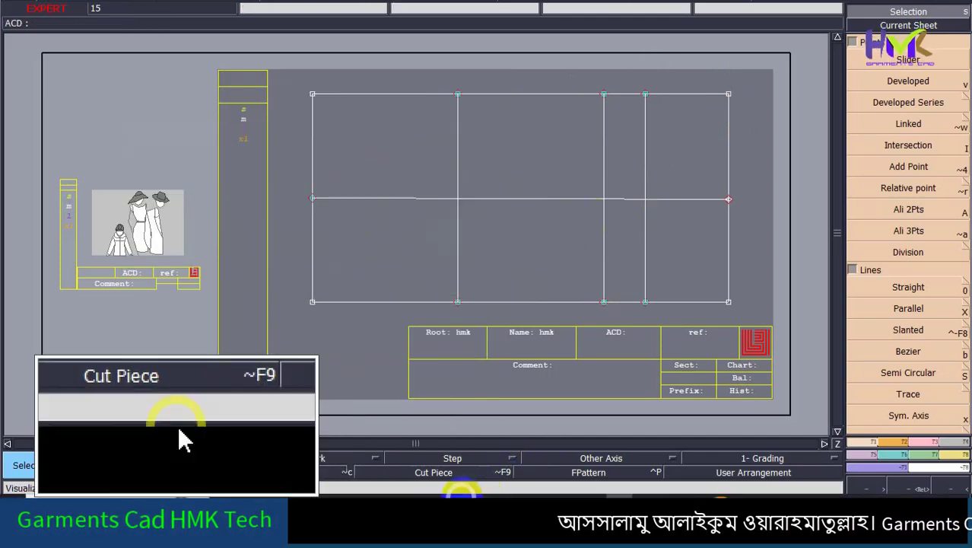
Switch to PowerPoint and review the numbered list of body measurement points in the slide's title box
mouse_move(446, 487)
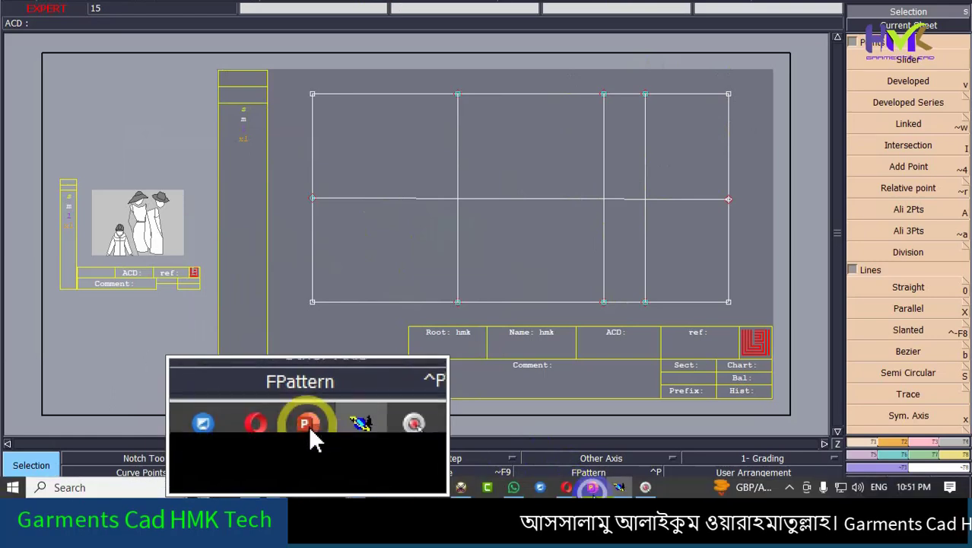
click(592, 486)
scroll(384, 287, up, 3)
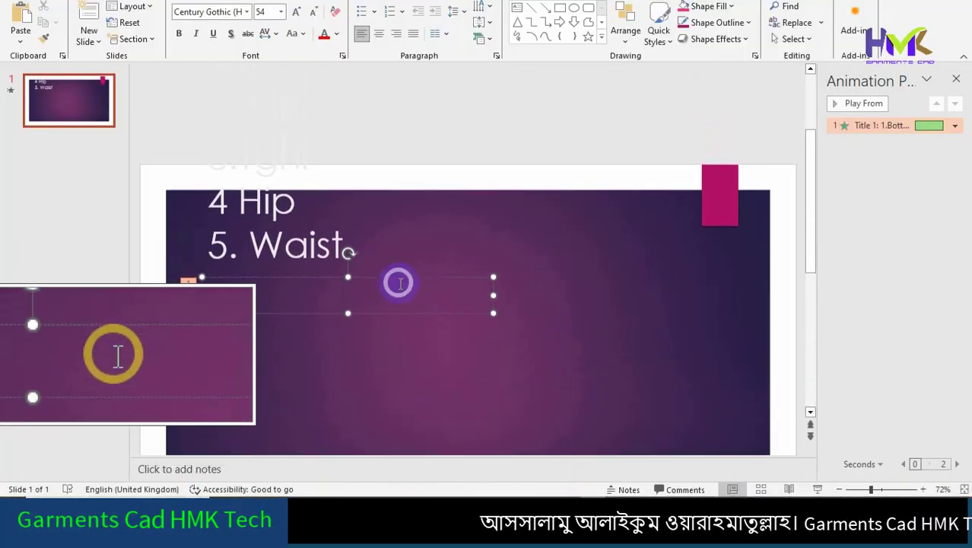
scroll(443, 275, up, 1)
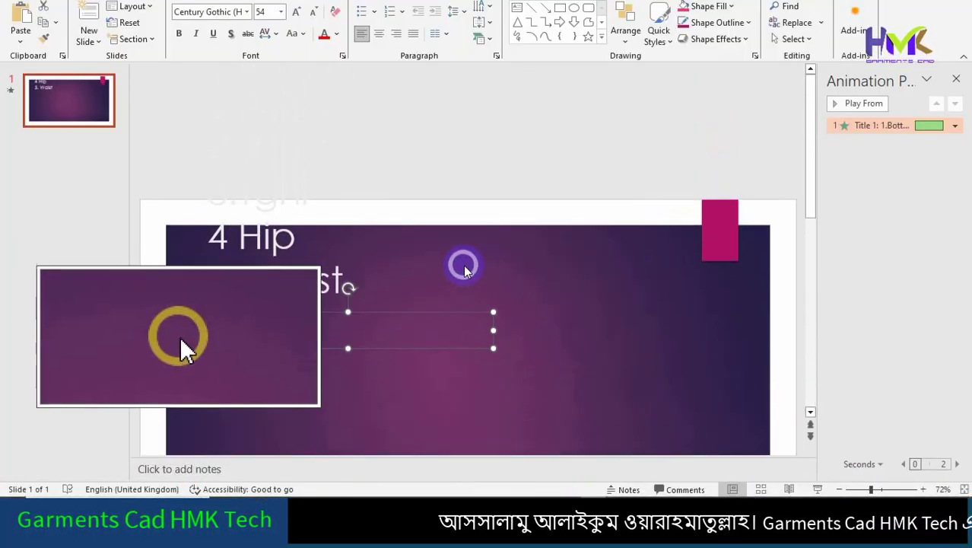
scroll(417, 241, down, 2)
double_click(352, 253)
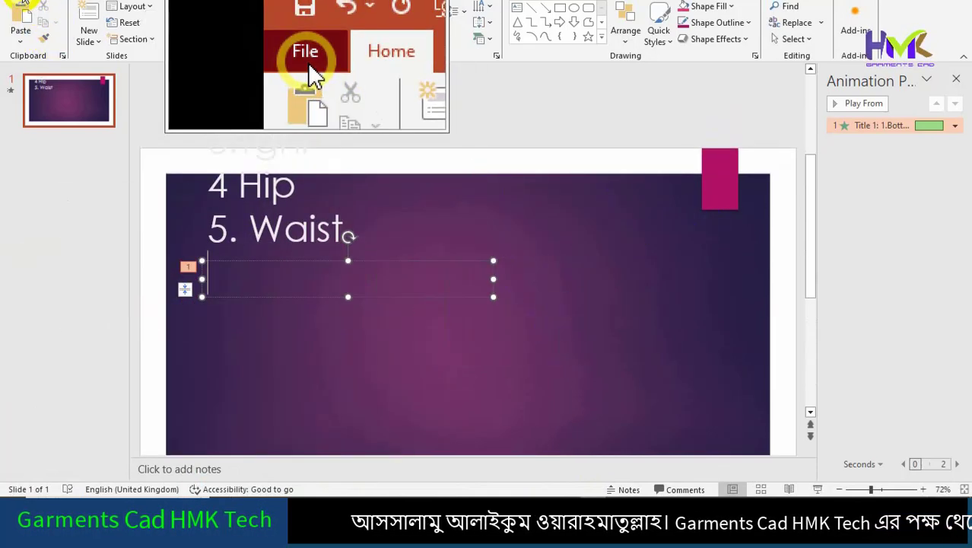
click(17, 3)
click(13, 1)
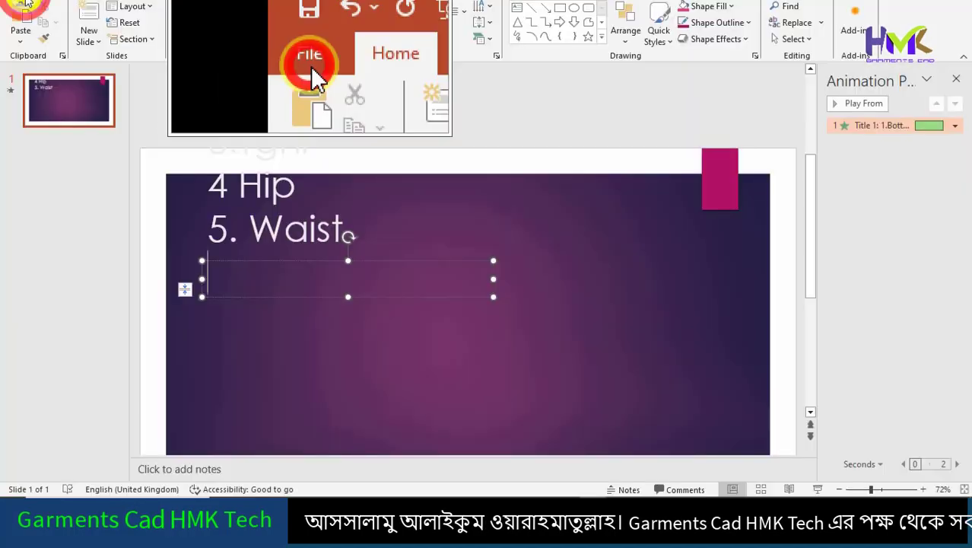
click(372, 195)
click(310, 238)
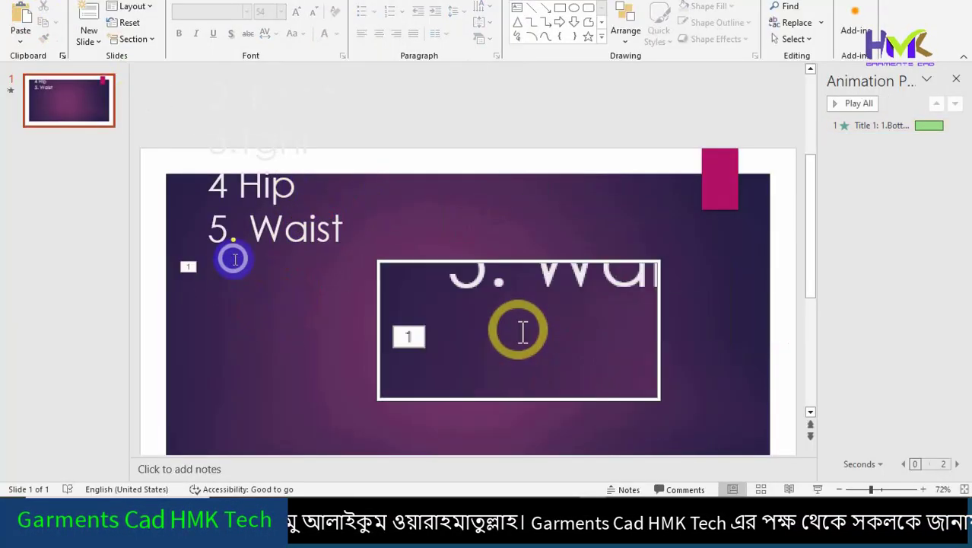
drag(360, 254, 210, 114)
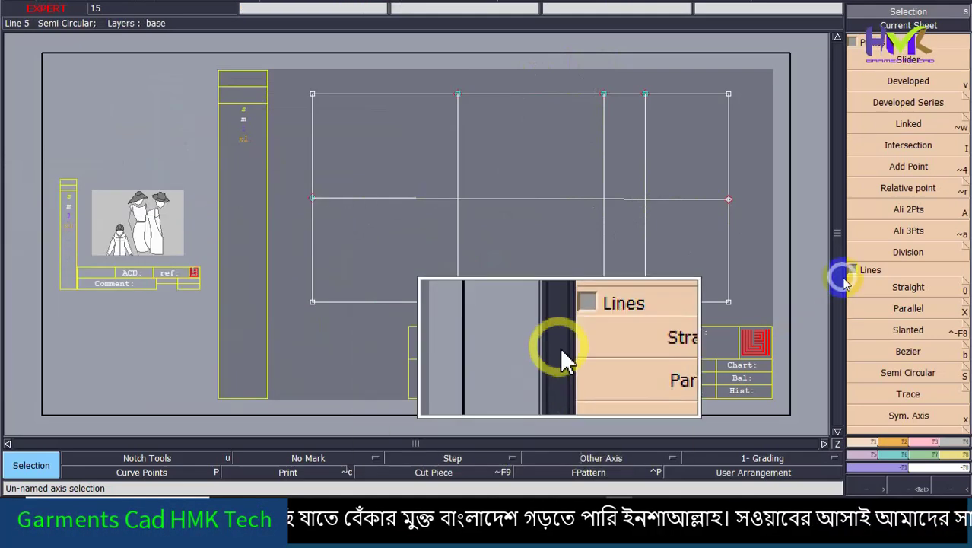
Place a Developed point on the rectangle's left edge, below its midpoint, measured from the end of the horizontal centre line
click(883, 259)
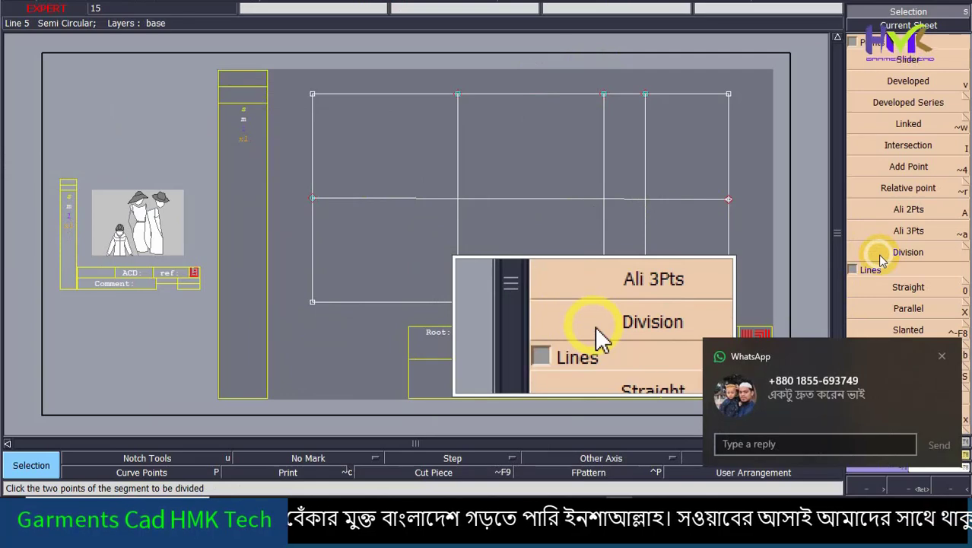
click(898, 232)
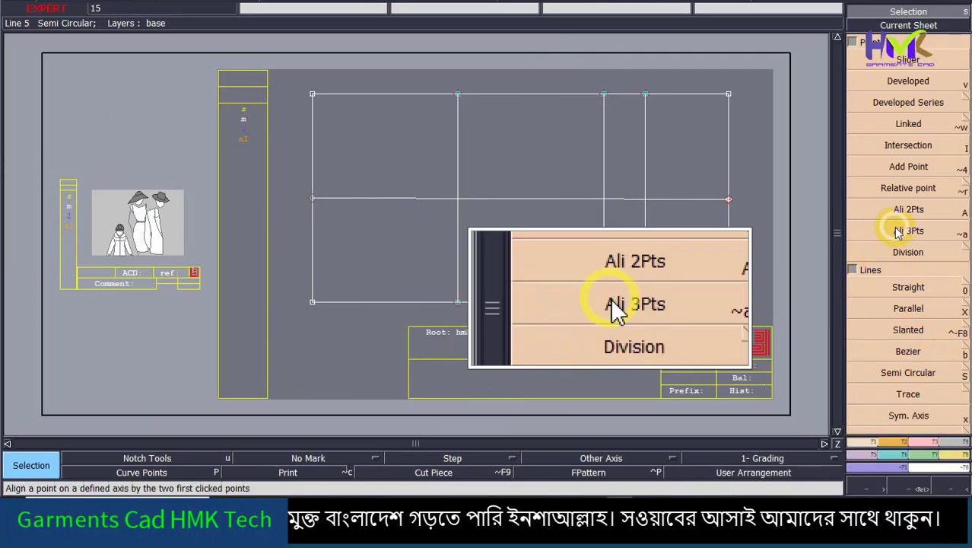
click(919, 82)
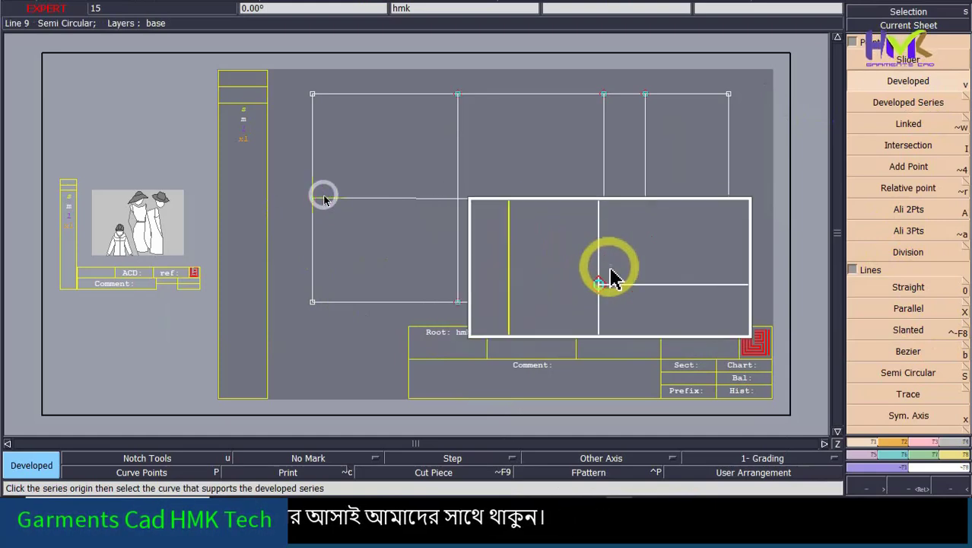
click(313, 200)
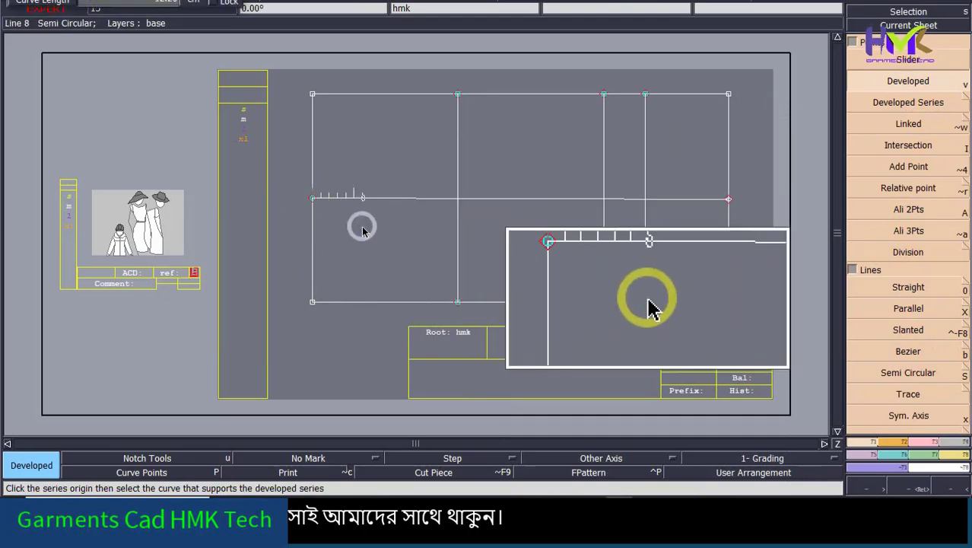
key(space)
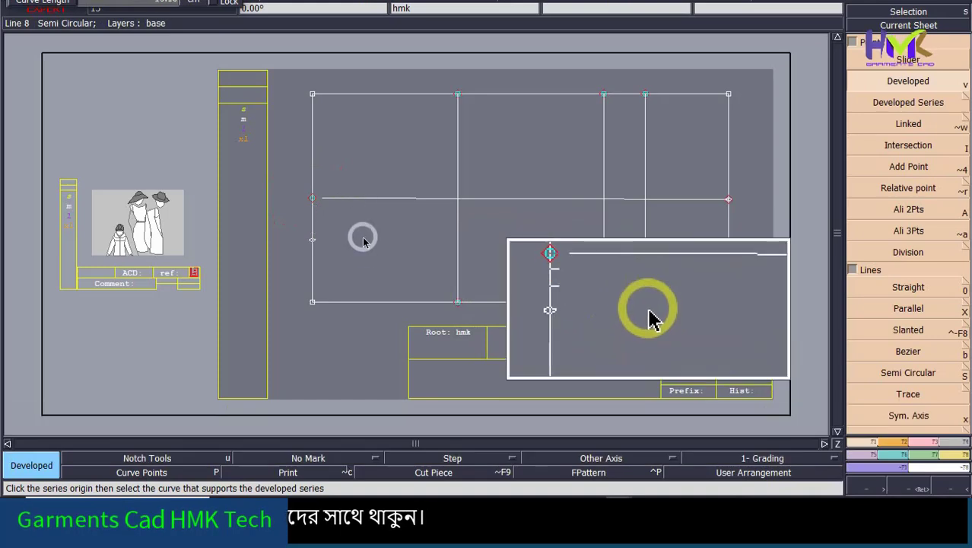
key(space)
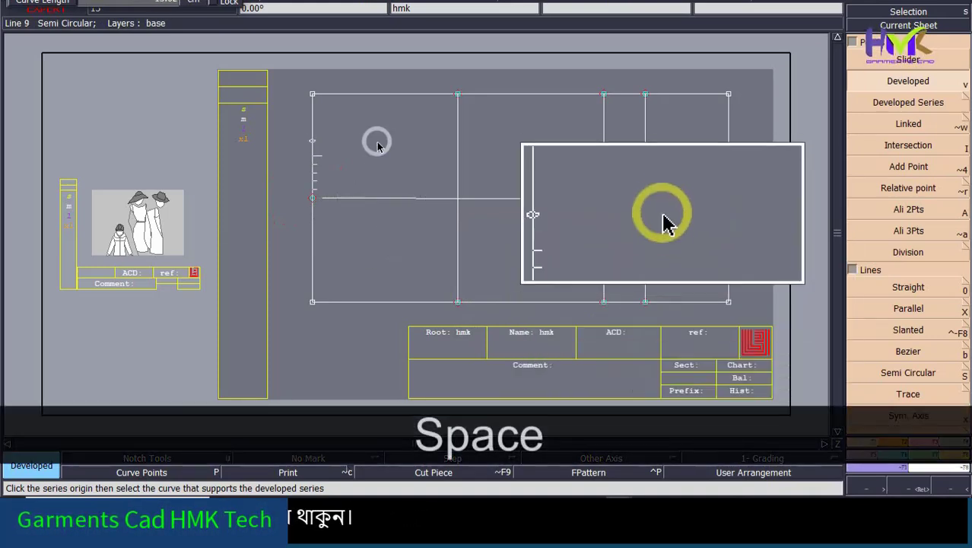
key(space)
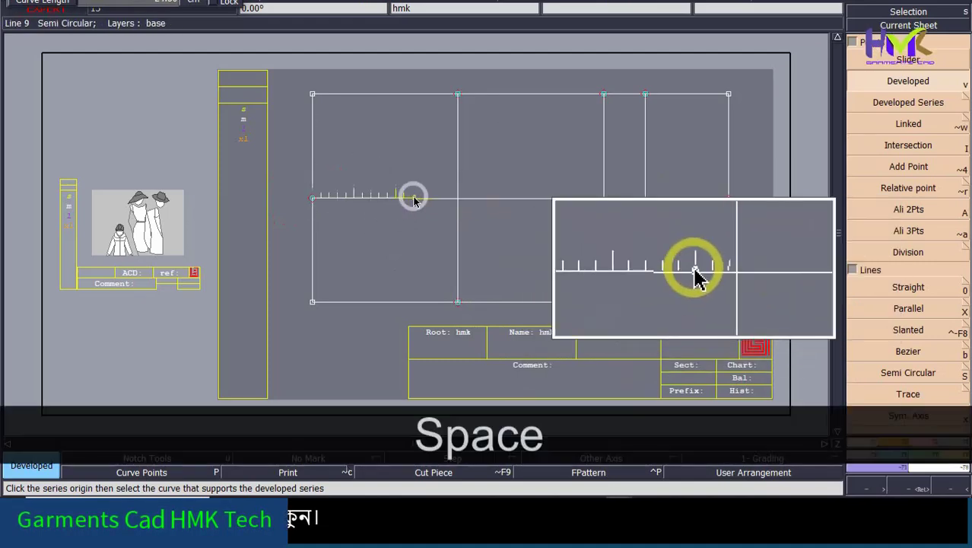
key(space)
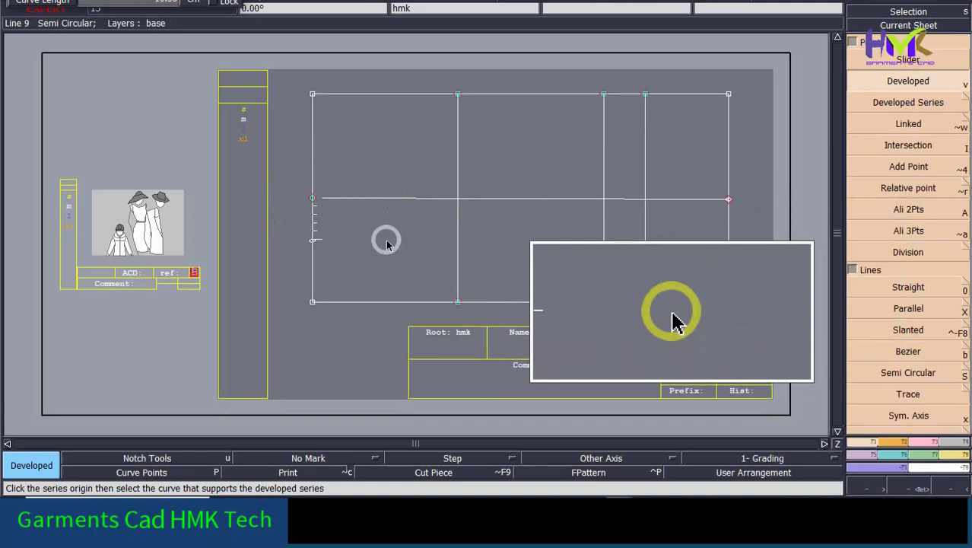
key(Down)
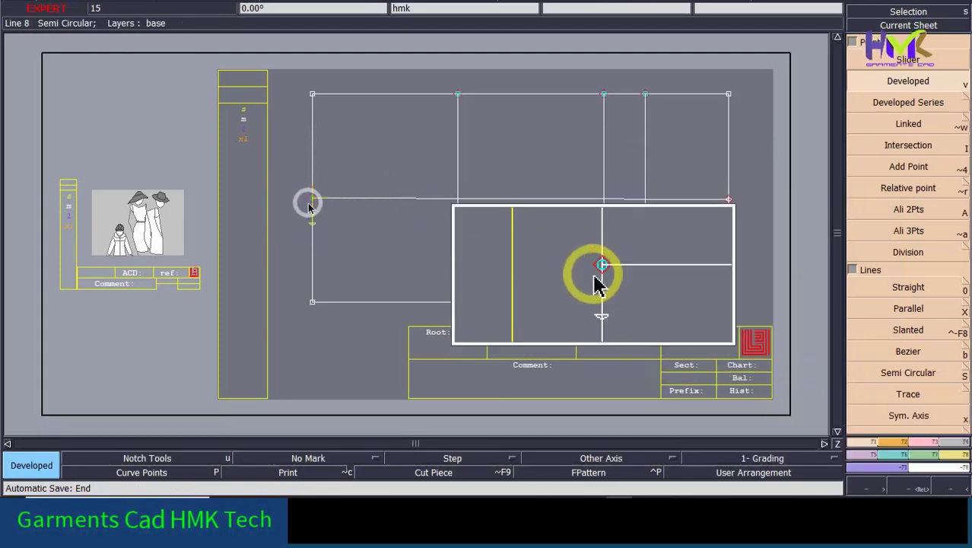
click(313, 225)
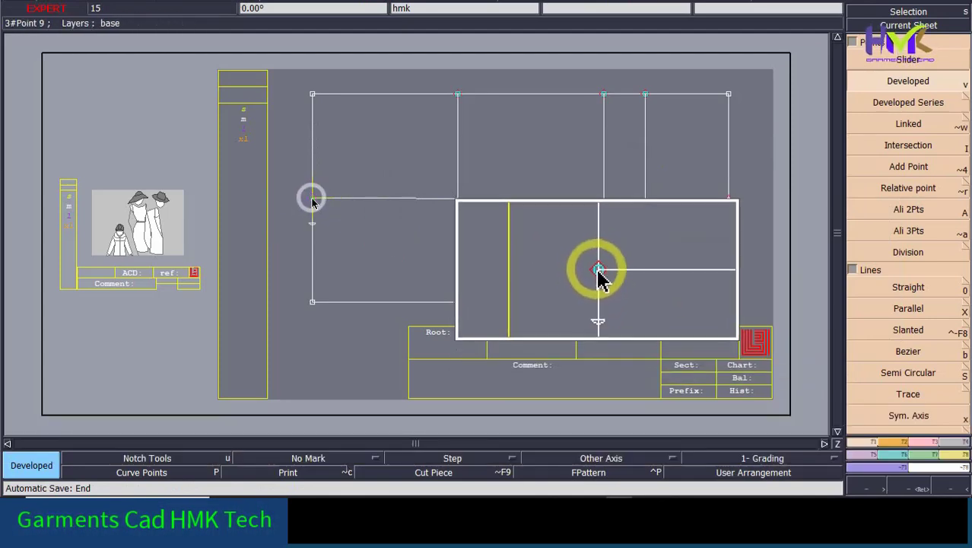
Place a Developed point at -6 cm on the left edge, above the midpoint, starting from the same origin
key(s)
click(312, 200)
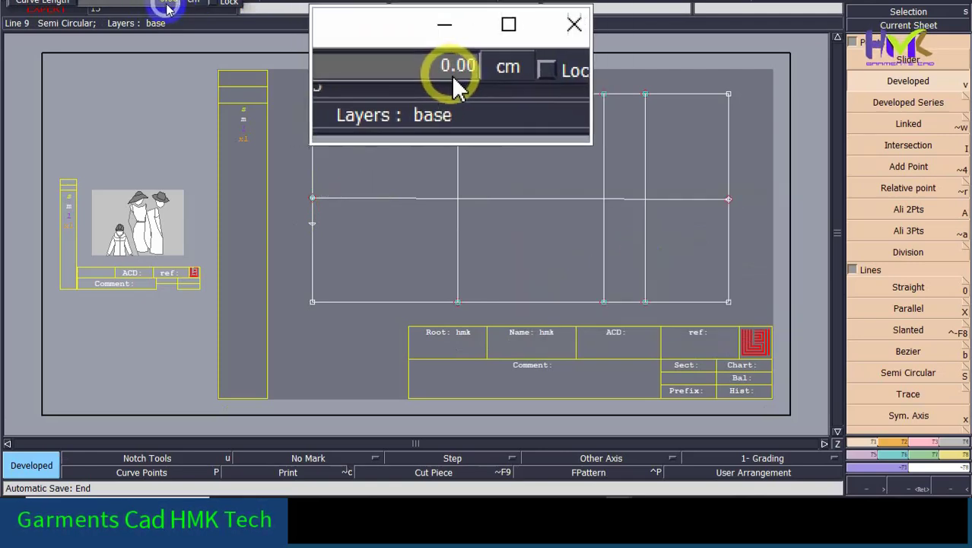
key(space)
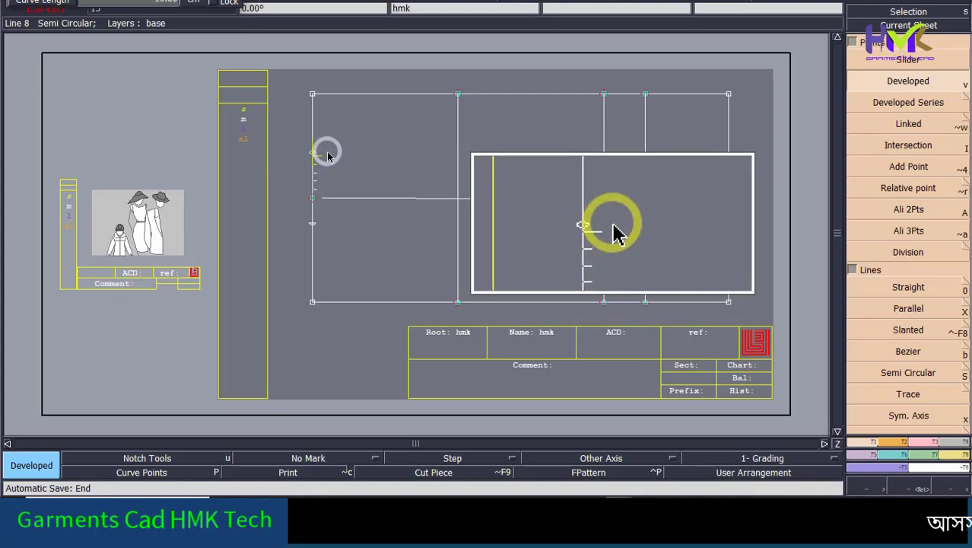
key(Down)
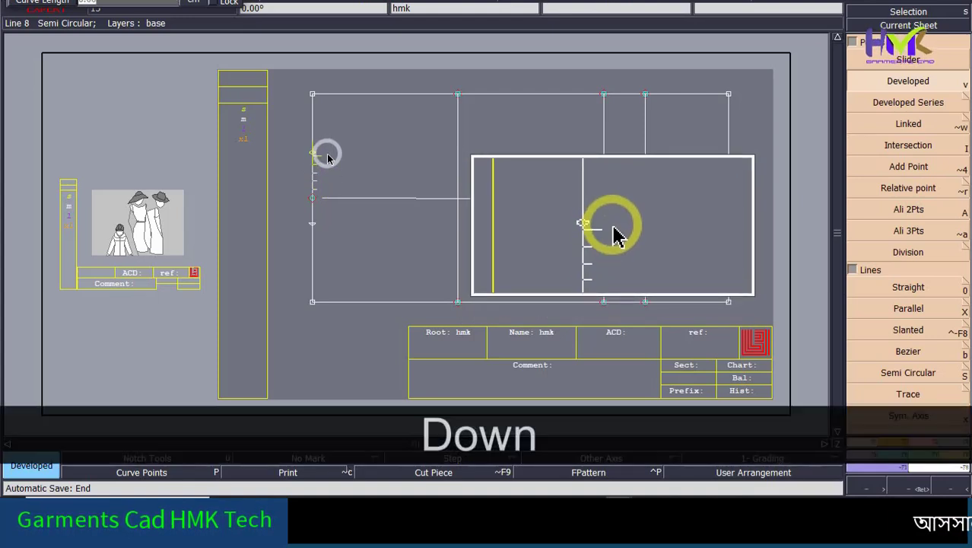
key(Return)
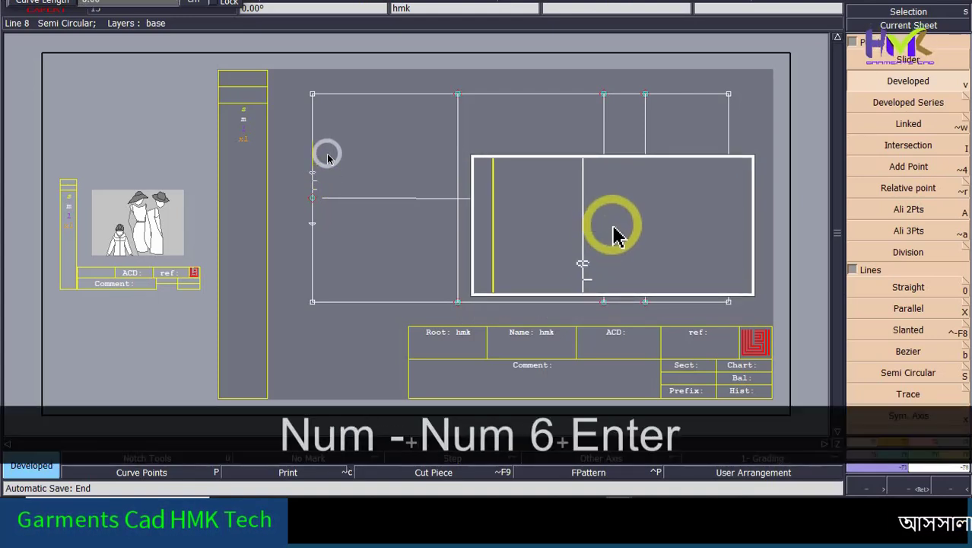
click(330, 157)
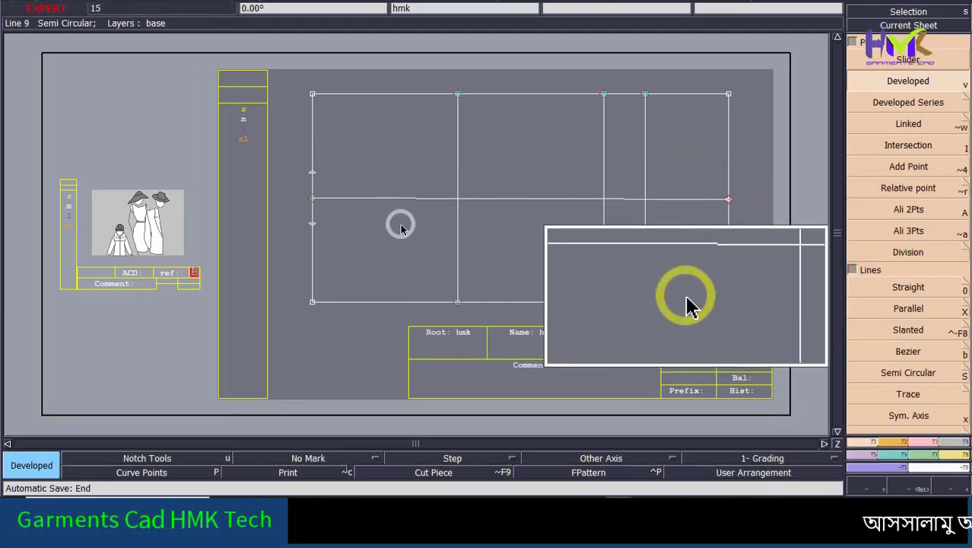
Place a Developed point 7 cm below the centre line on the first inner vertical line from the left
click(455, 199)
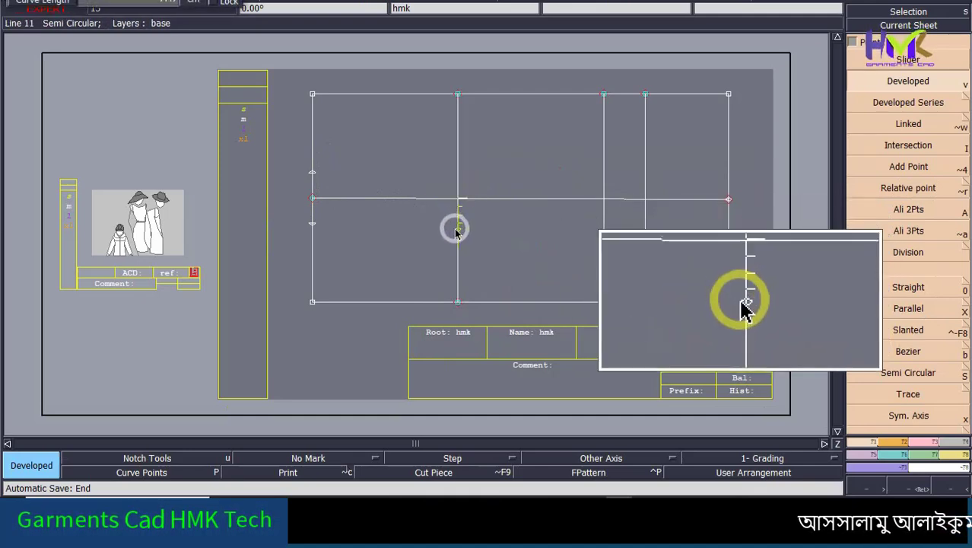
key(Down)
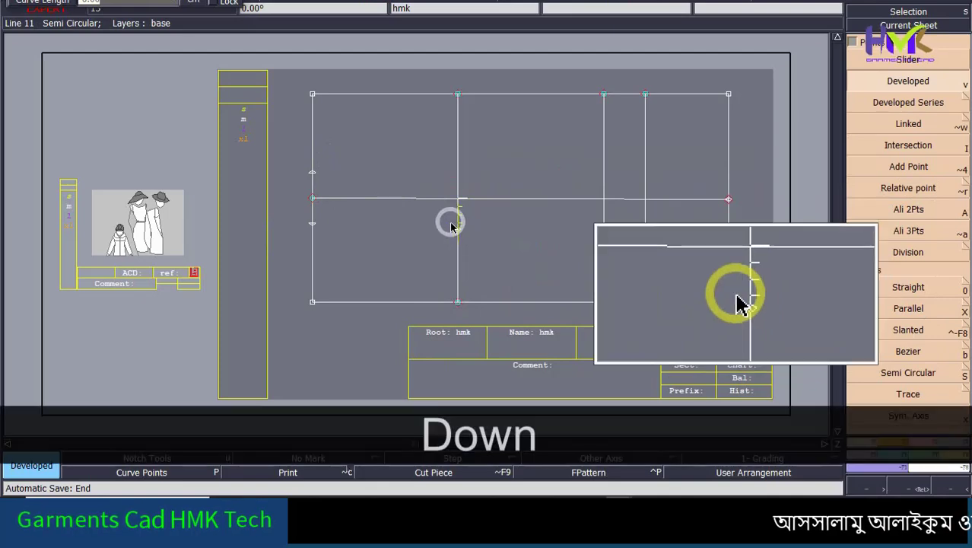
key(KP_7)
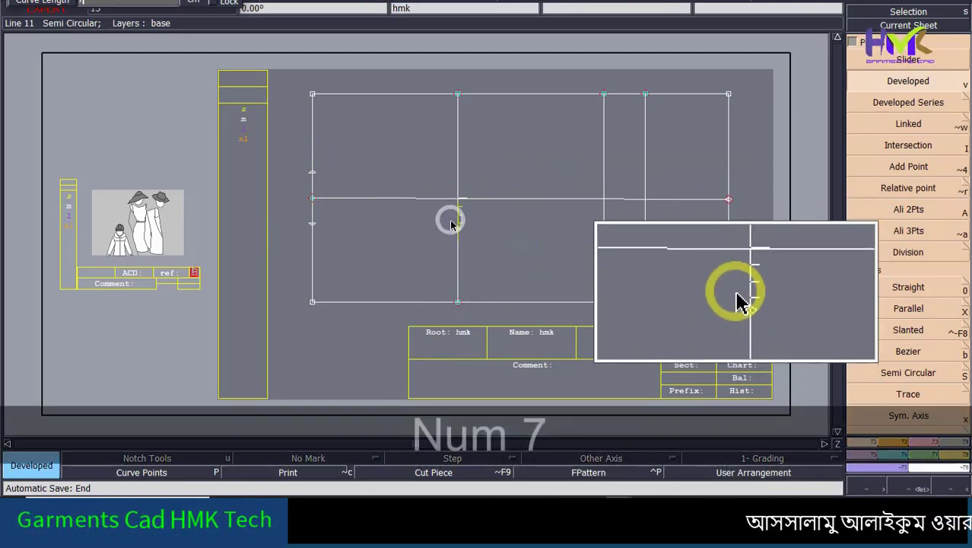
key(Return)
click(465, 236)
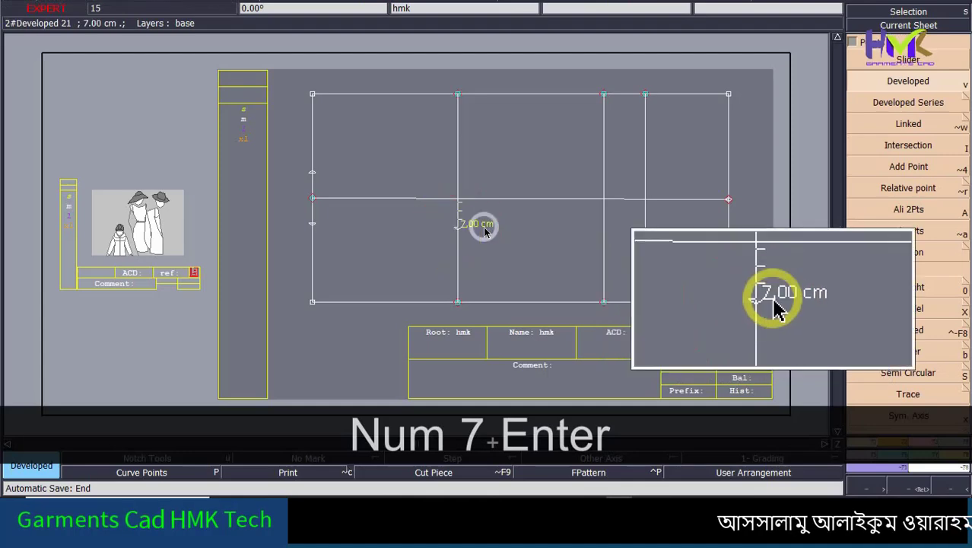
Place a Developed point at -7 cm on the first inner vertical line, above the horizontal centre line, starting from their crossing
click(456, 198)
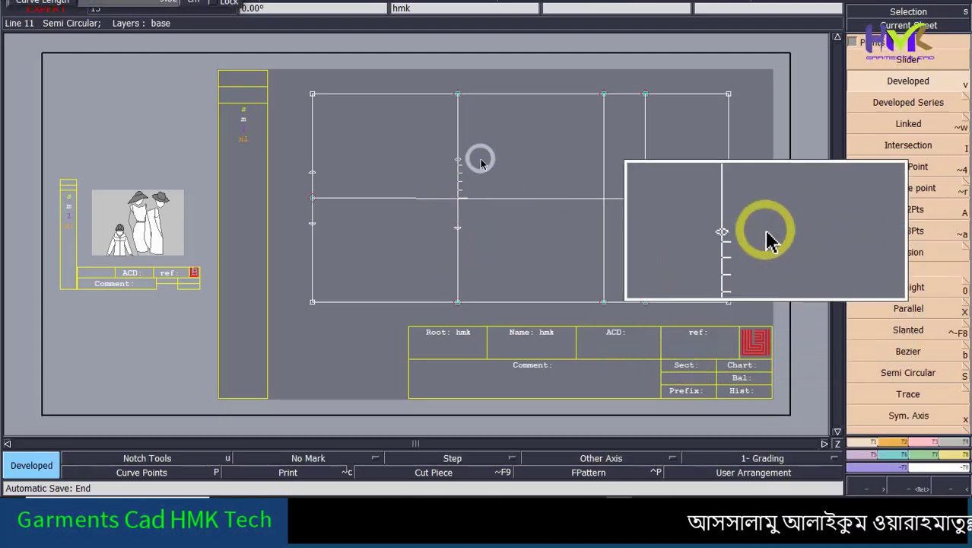
key(Down)
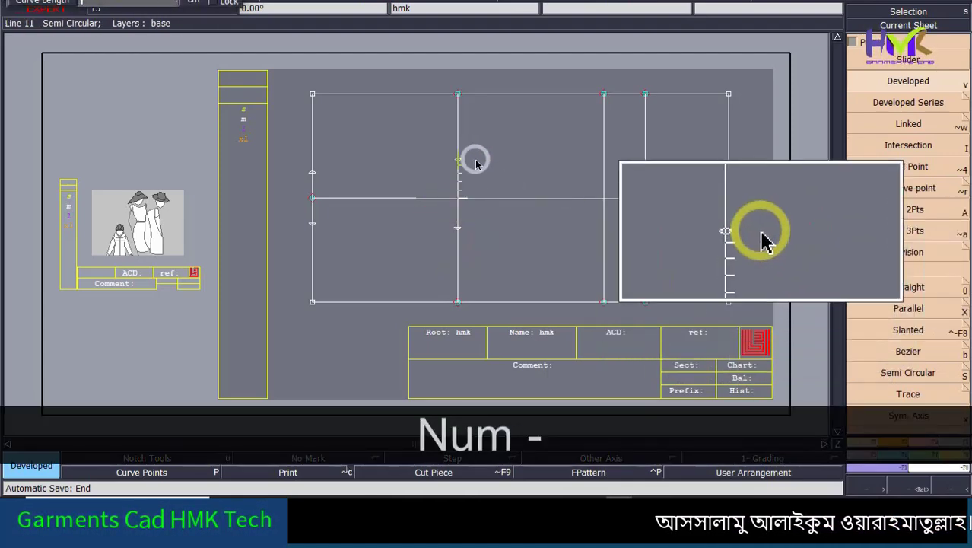
text(7)
key(Return)
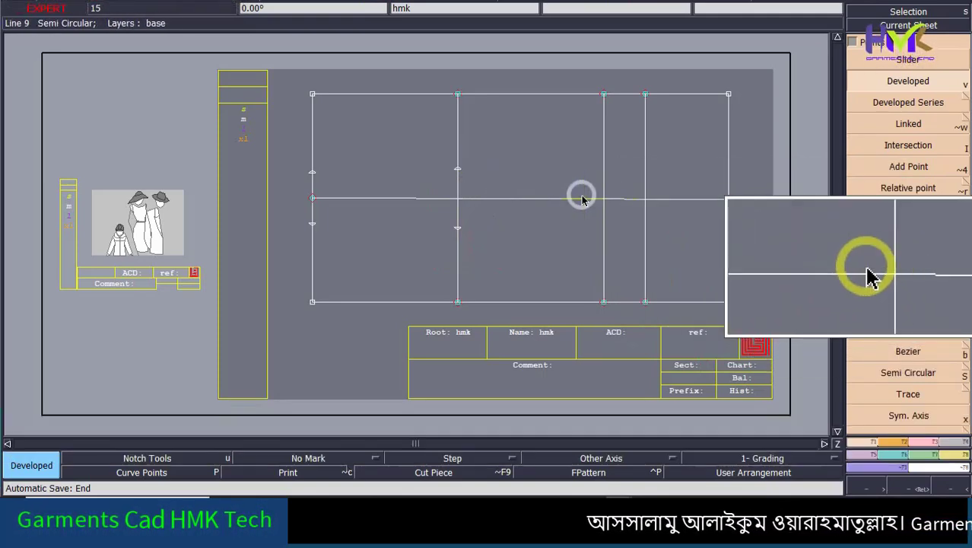
Place a Developed point 8 cm below the centre line on the second inner vertical line
click(604, 198)
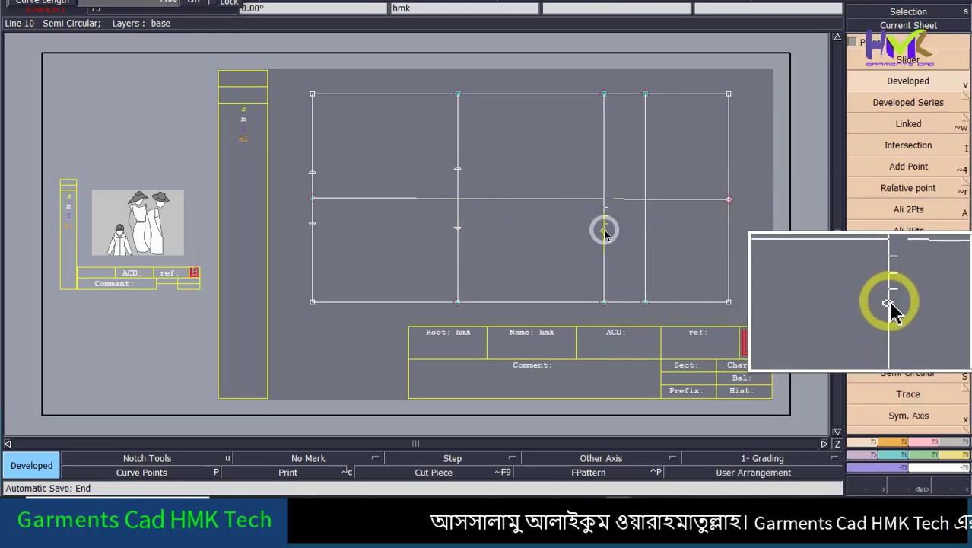
key(Down)
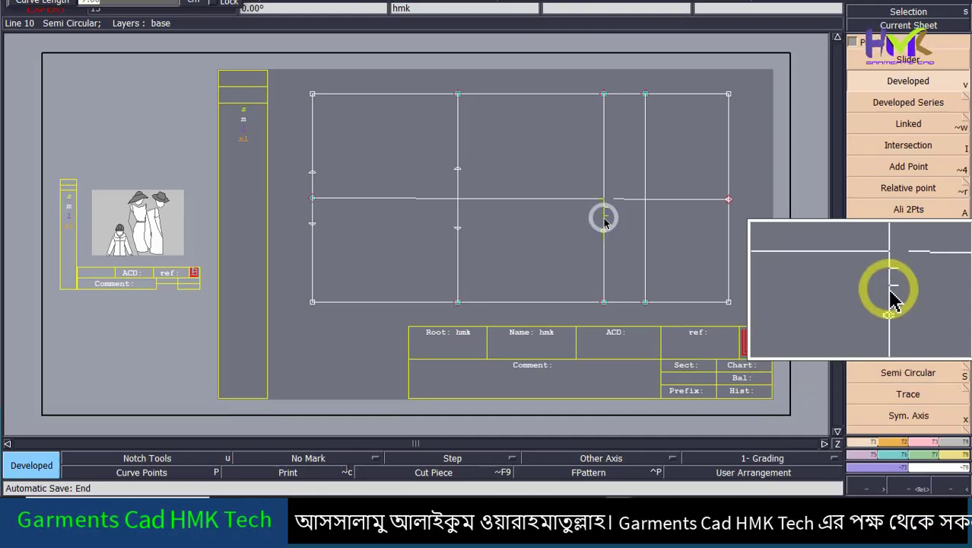
key(Down)
key(KP_8)
key(Return)
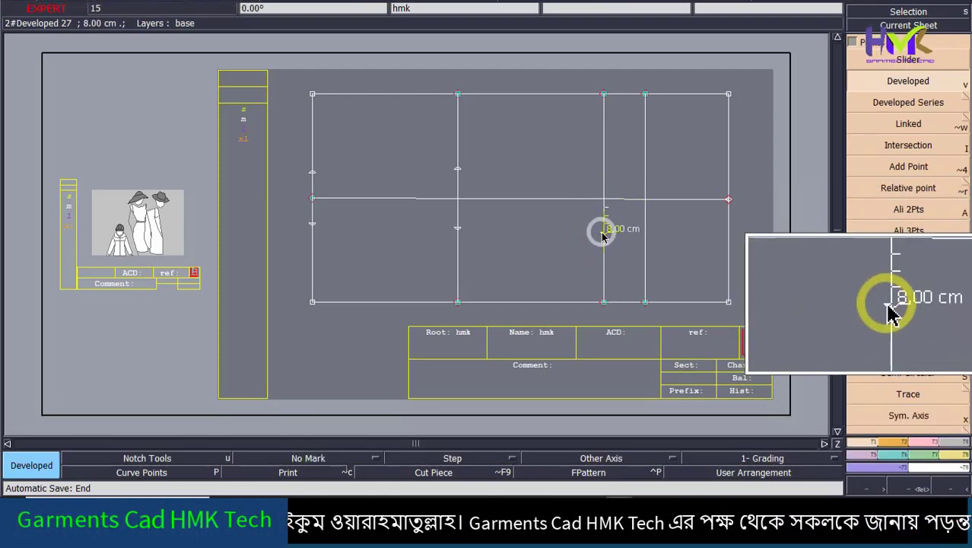
Try a Developed point 10 cm above the lower point on the second inner vertical line, and undo it
click(604, 231)
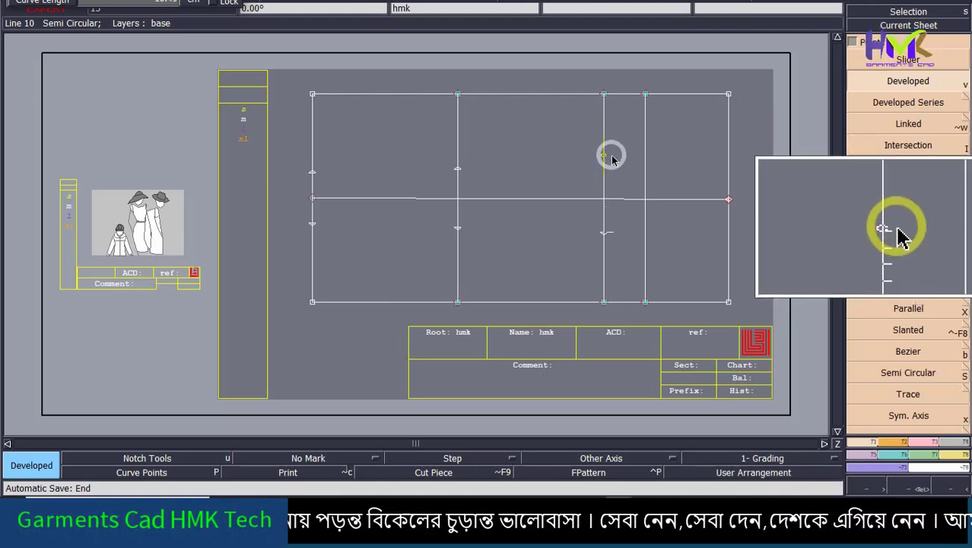
key(Down)
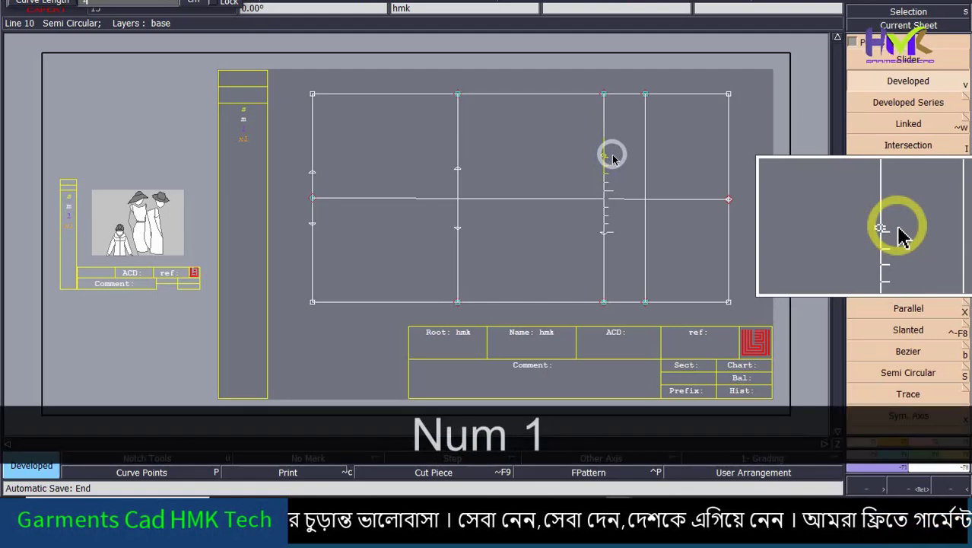
key(Return)
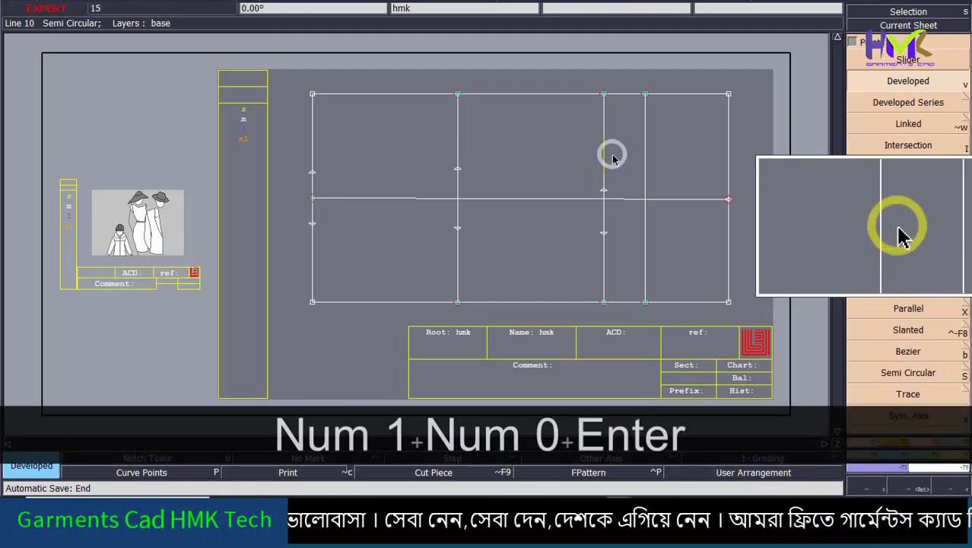
key(ctrl+z)
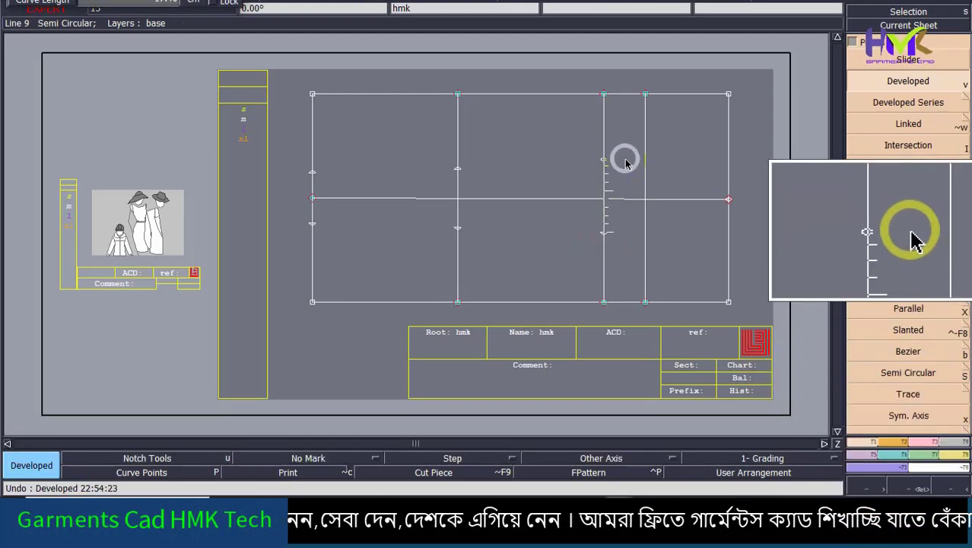
key(Down)
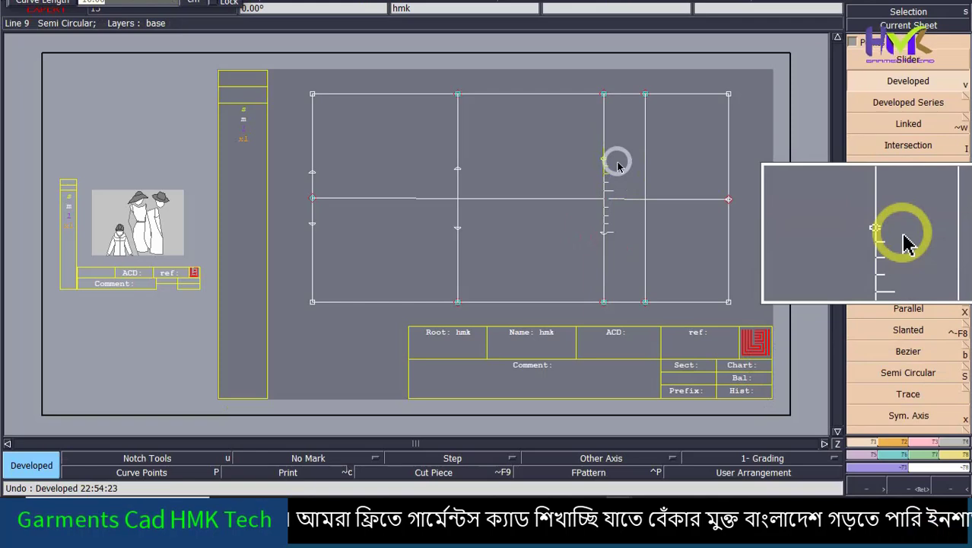
text(1)
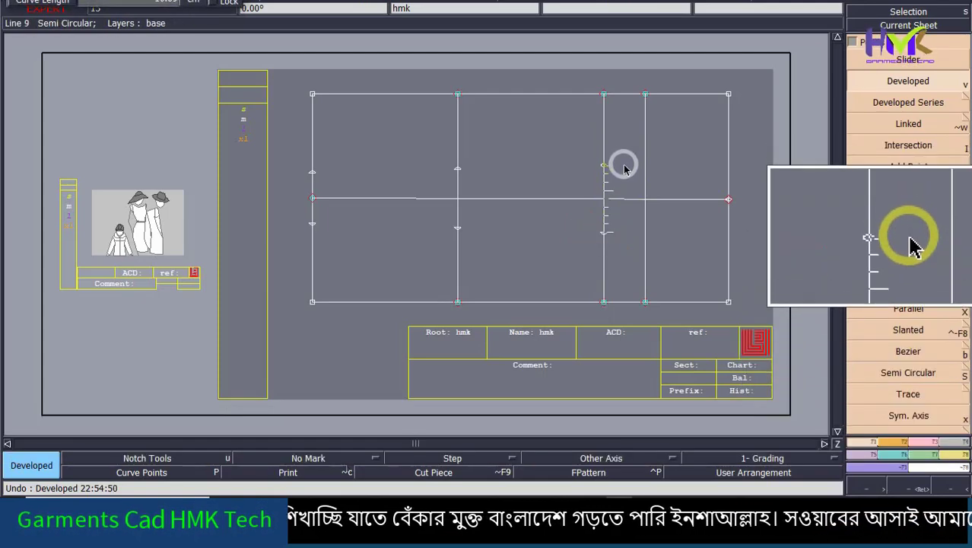
Place a Developed point at -18 cm from the lower point on the second inner vertical line
key(Down)
text(-1)
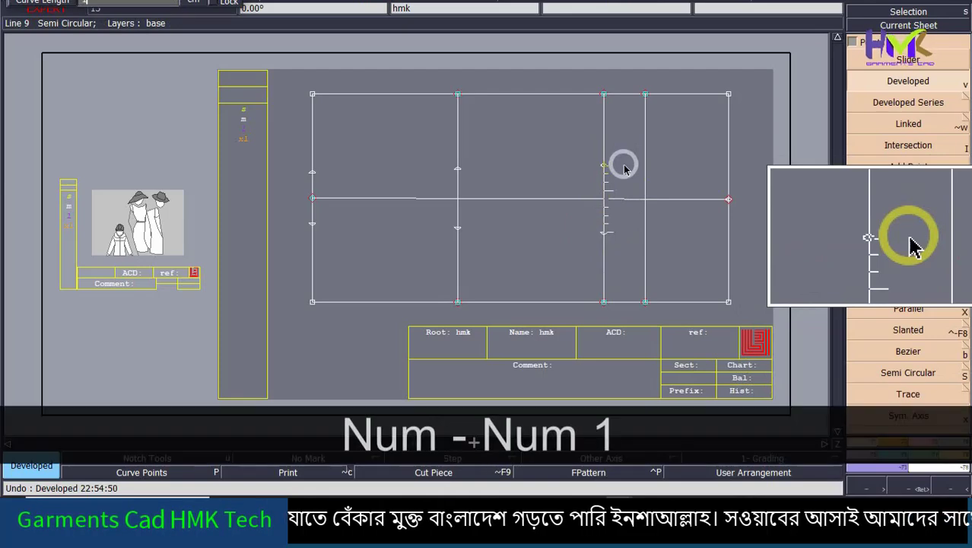
text(8)
key(Return)
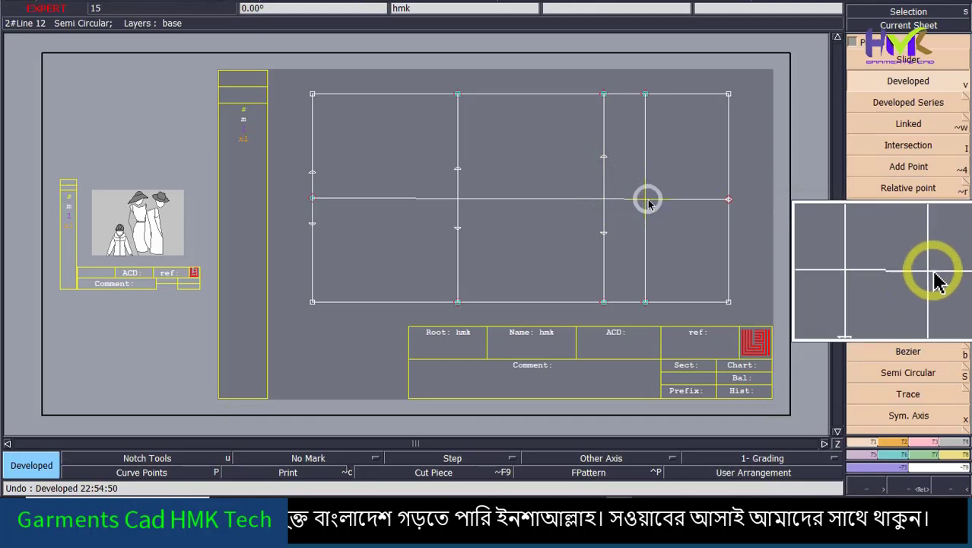
On the third inner vertical line, place Developed points 8.3 cm below the centre line and at -15.5 cm from that lower point
click(645, 199)
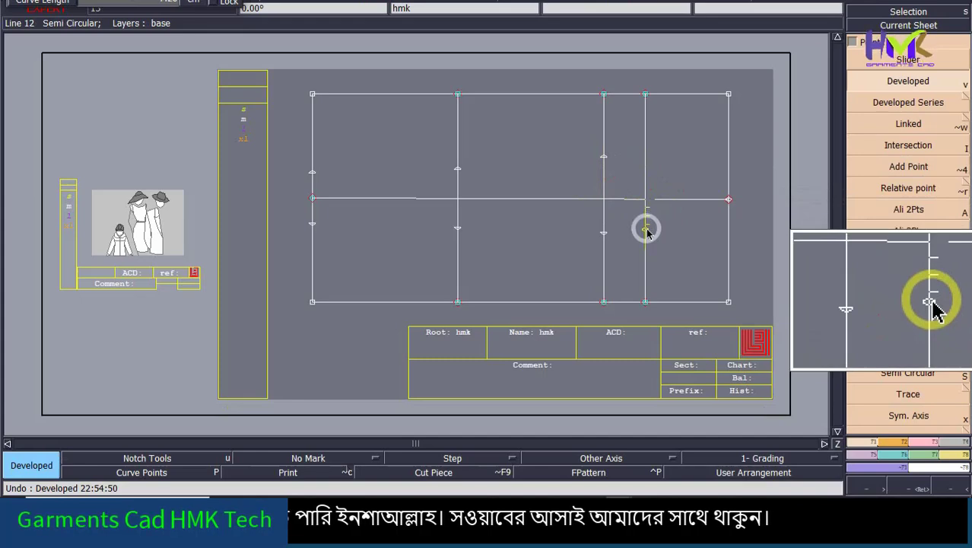
key(Down)
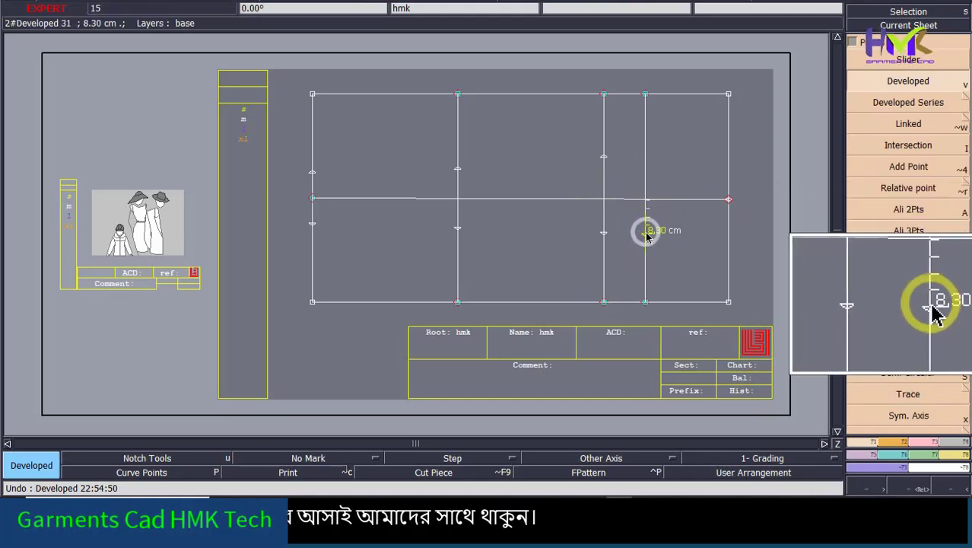
click(645, 236)
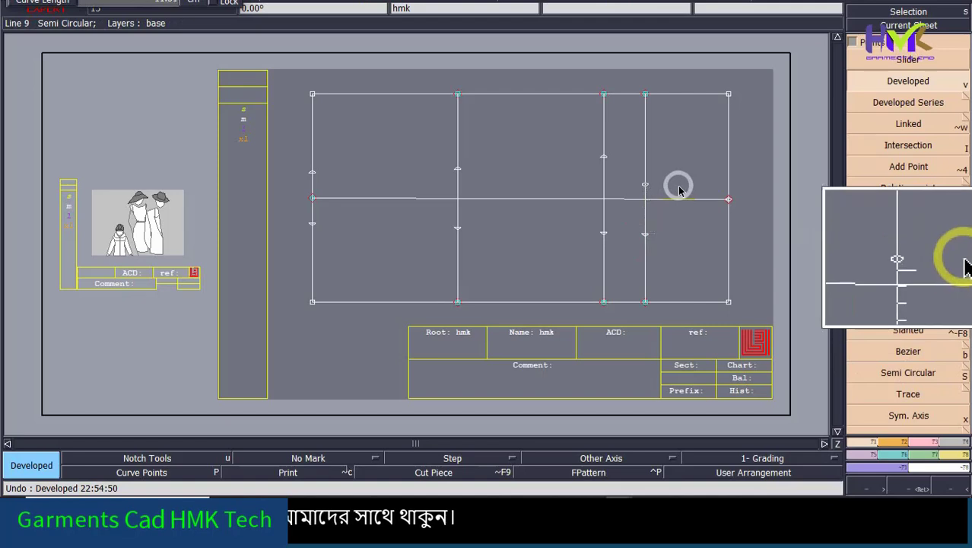
key(Down)
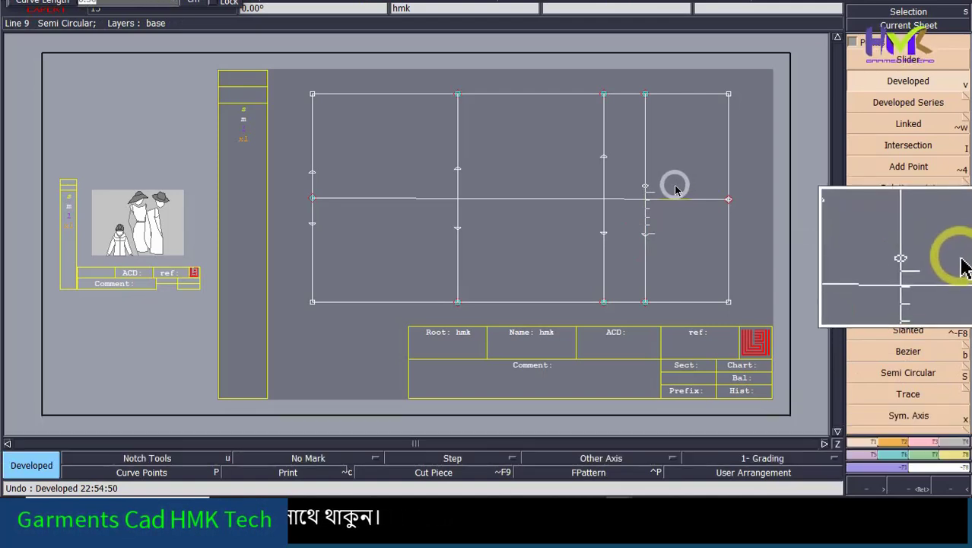
text(15.5)
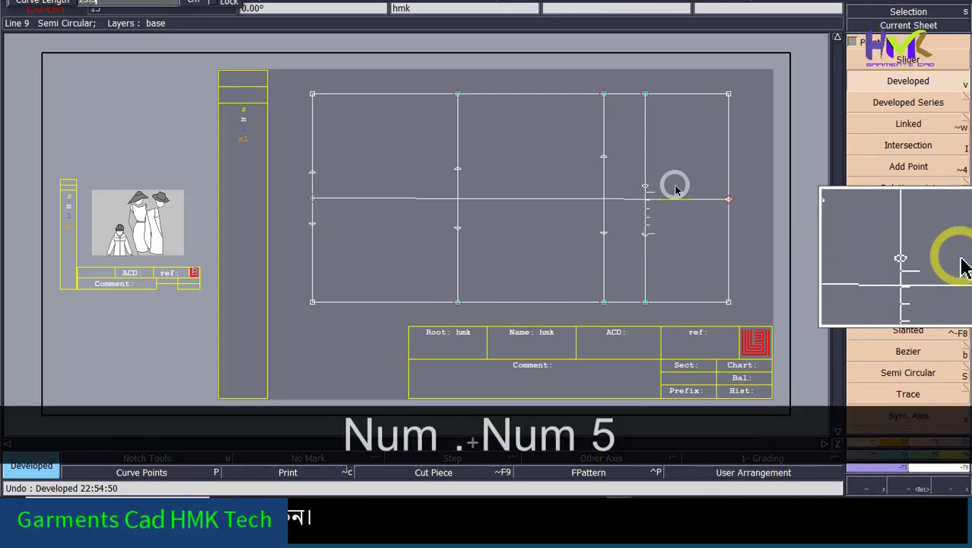
key(Left)
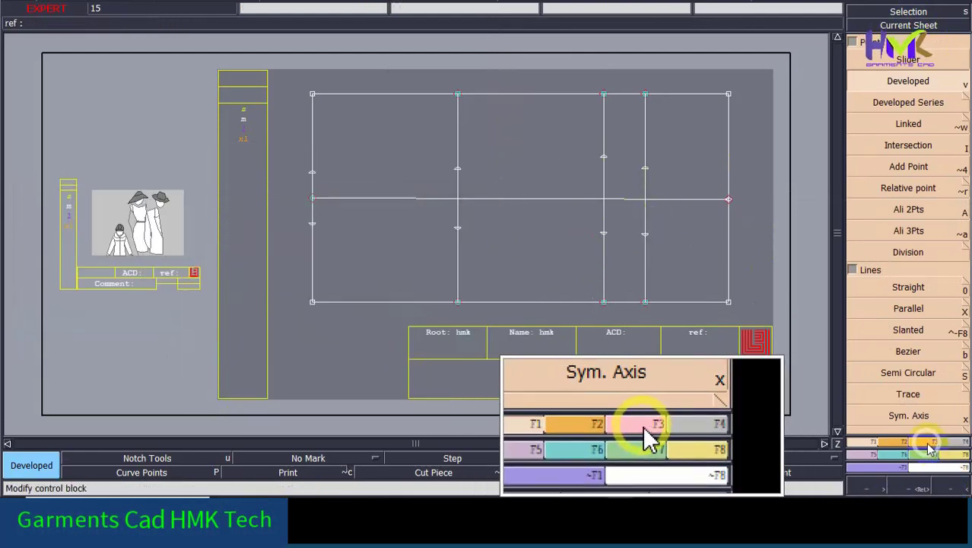
click(900, 448)
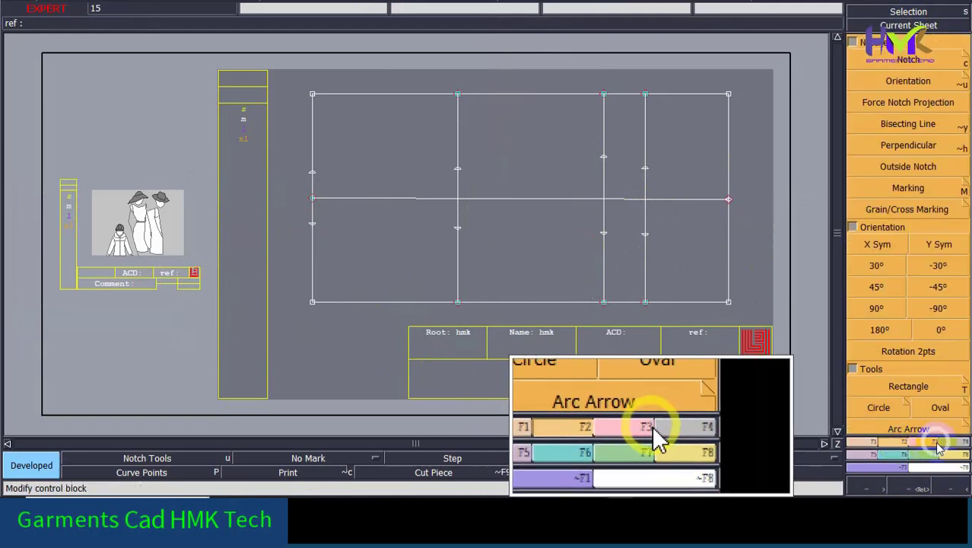
click(934, 442)
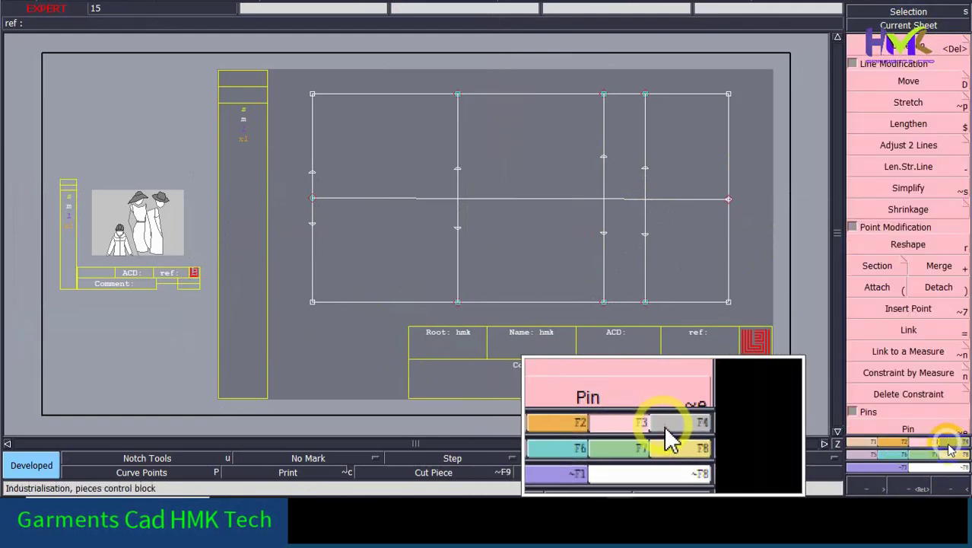
click(948, 442)
click(901, 448)
click(904, 447)
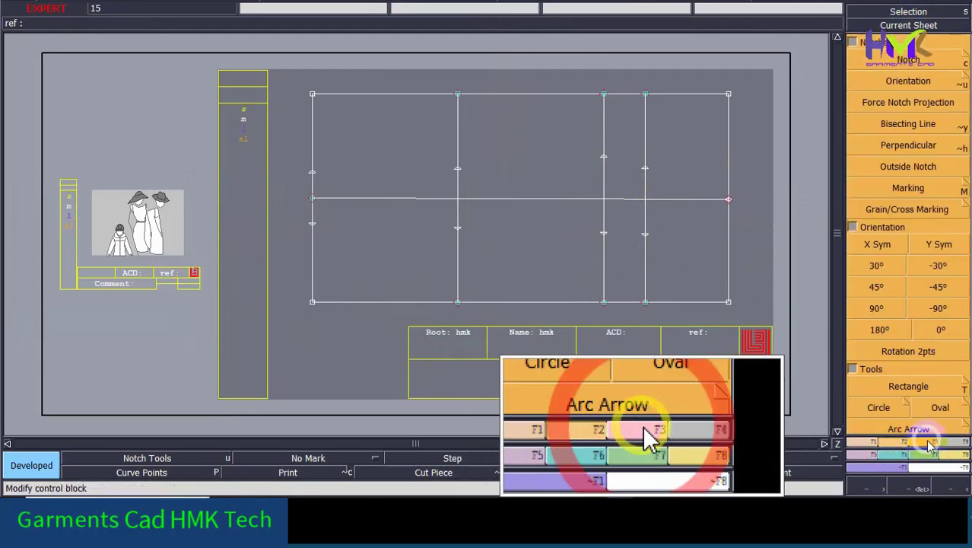
Use Insert Point to insert the eight Developed points on the left edge and the three inner vertical lines into their curves
click(930, 444)
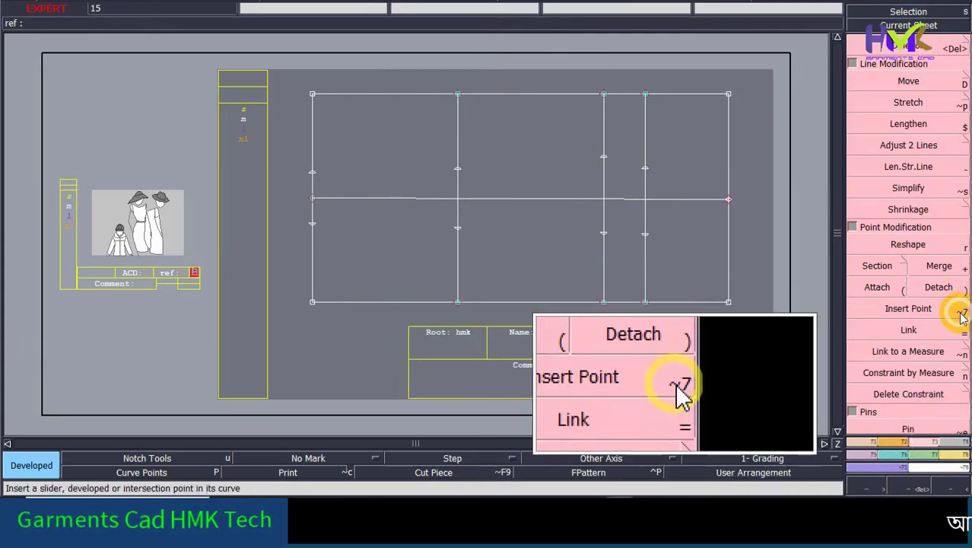
key(alt)
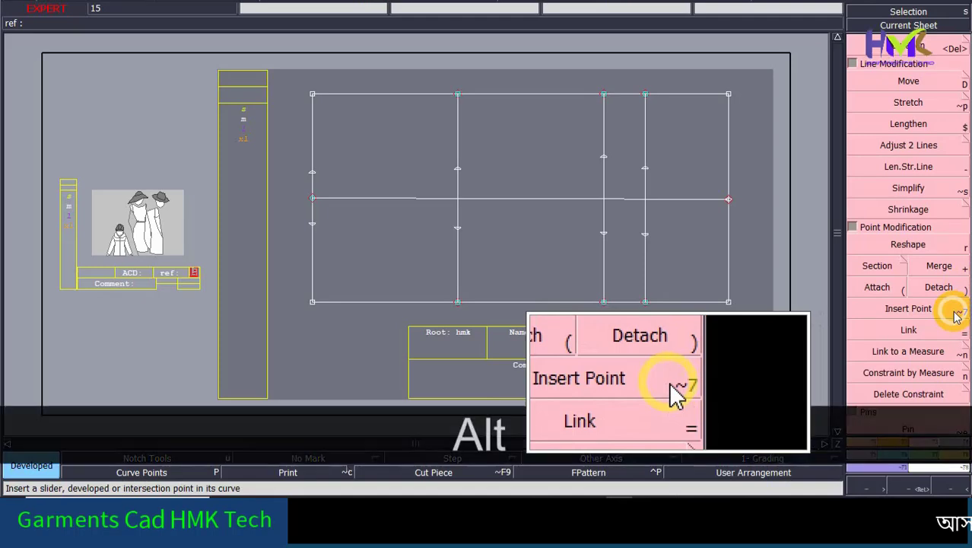
key(alt+7)
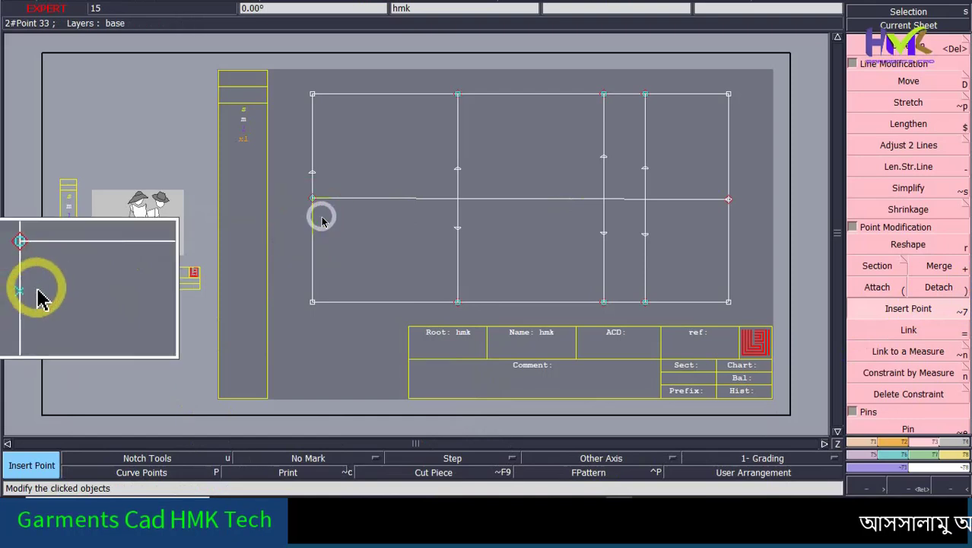
click(312, 173)
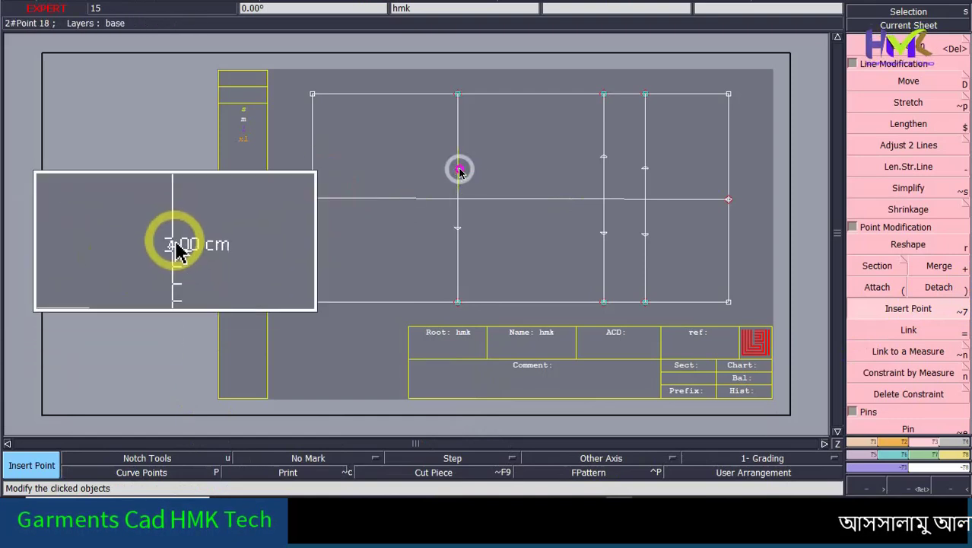
click(456, 226)
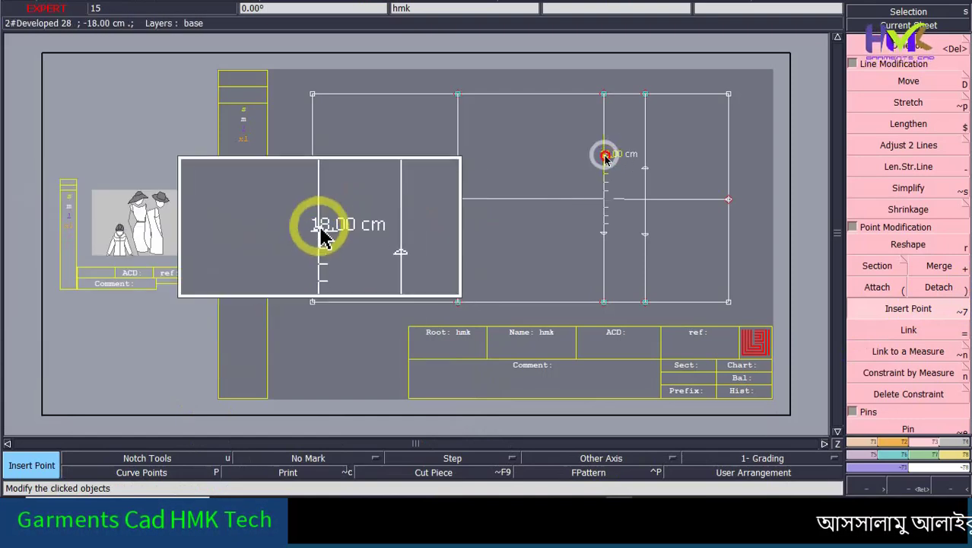
click(601, 231)
click(646, 166)
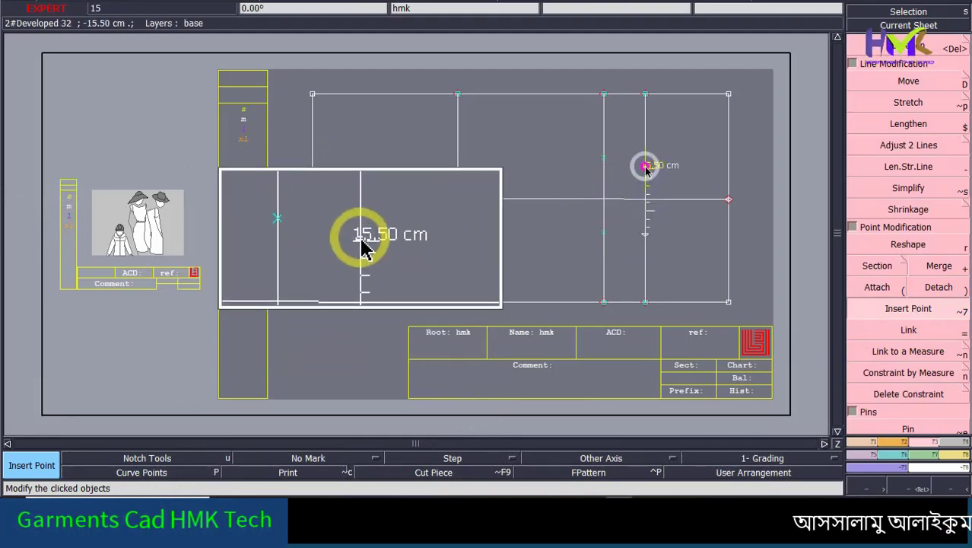
click(642, 231)
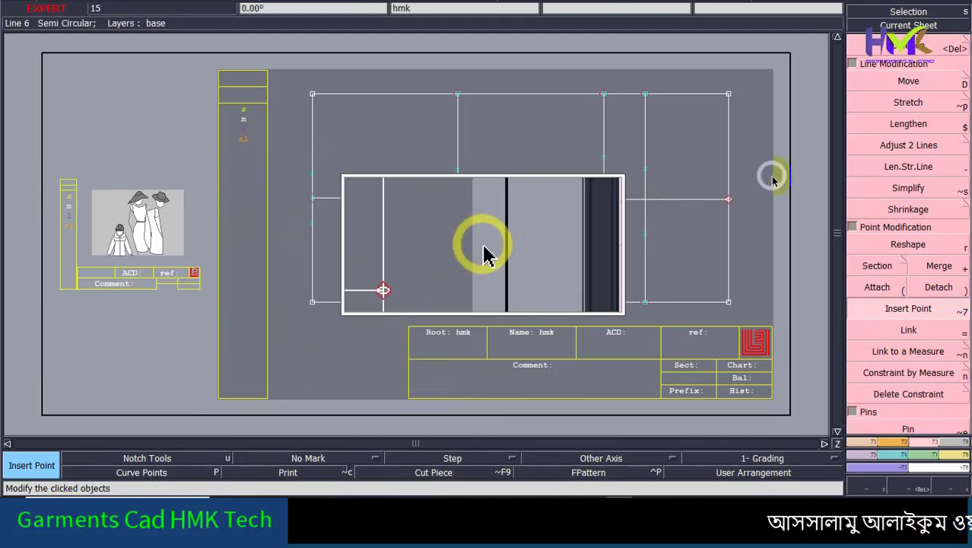
Save the hmk model, continuing past the validation warning, and switch to the Google Meet call
click(61, 0)
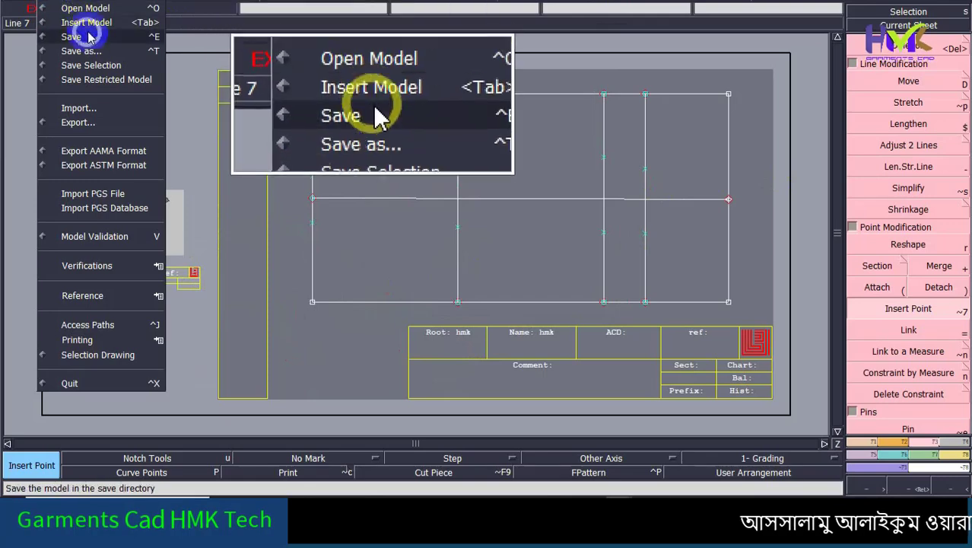
click(86, 37)
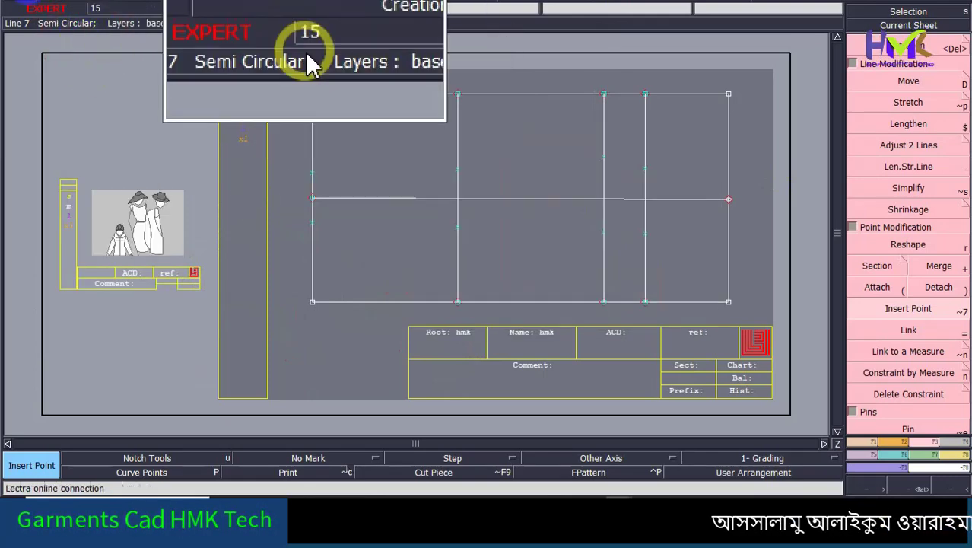
click(61, 2)
click(79, 35)
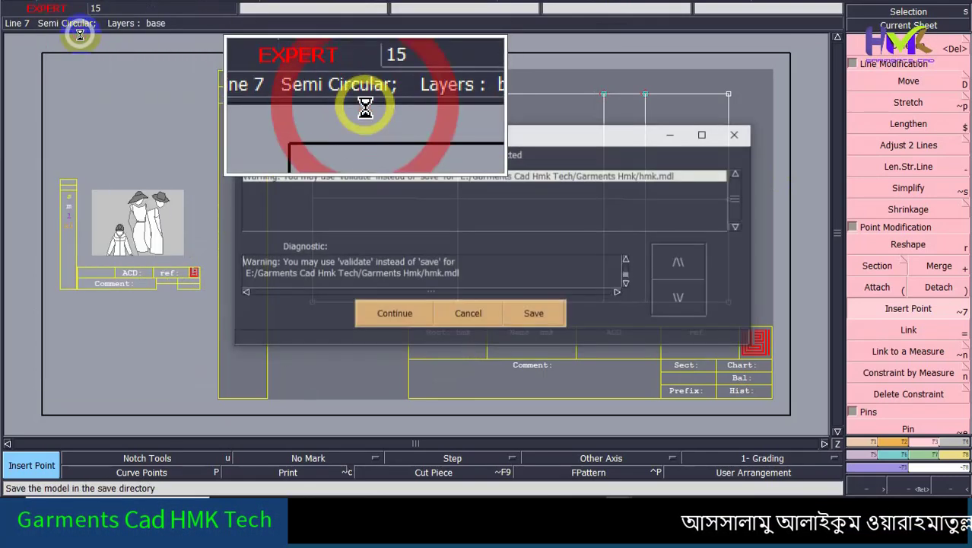
click(393, 313)
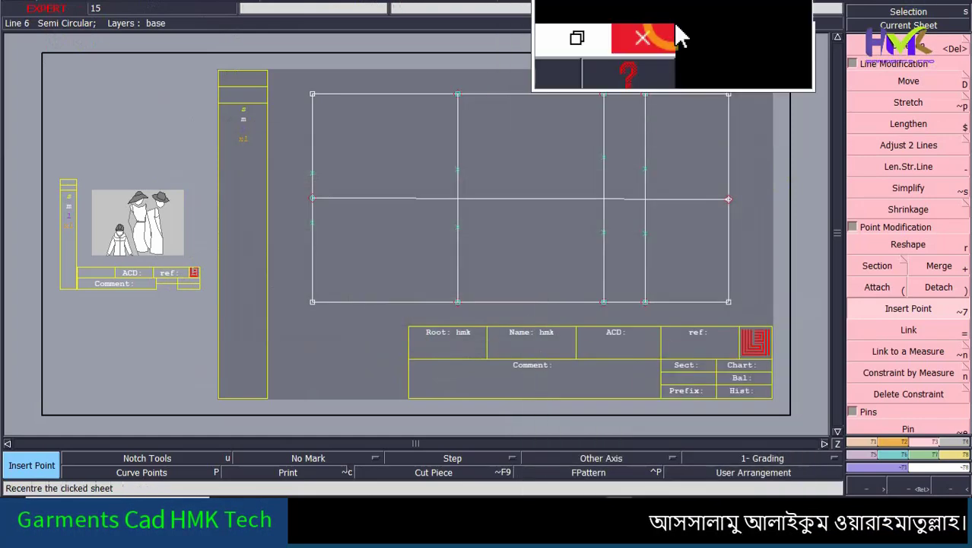
click(625, 37)
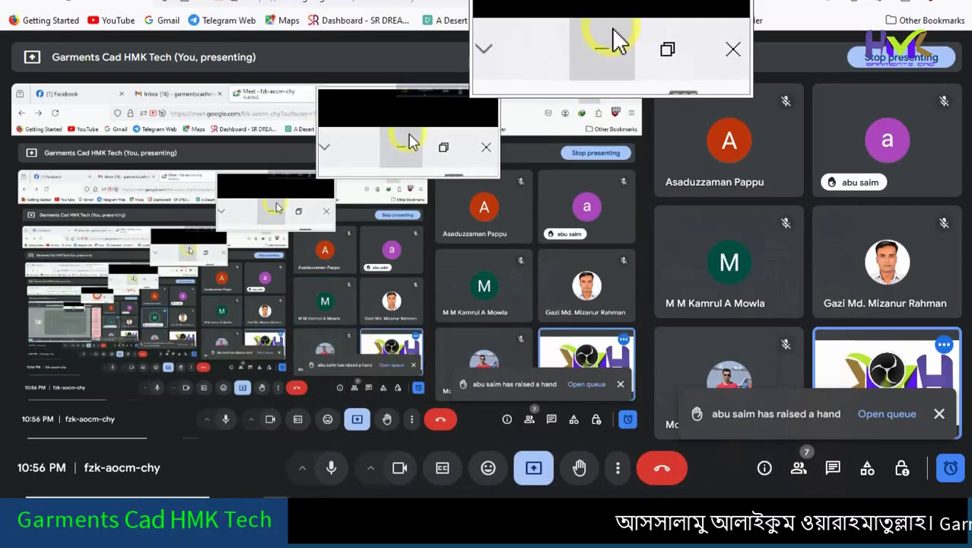
Look in the folder that holds the saved hmk model, check the Google Meet call again, and return to Modaris
click(614, 32)
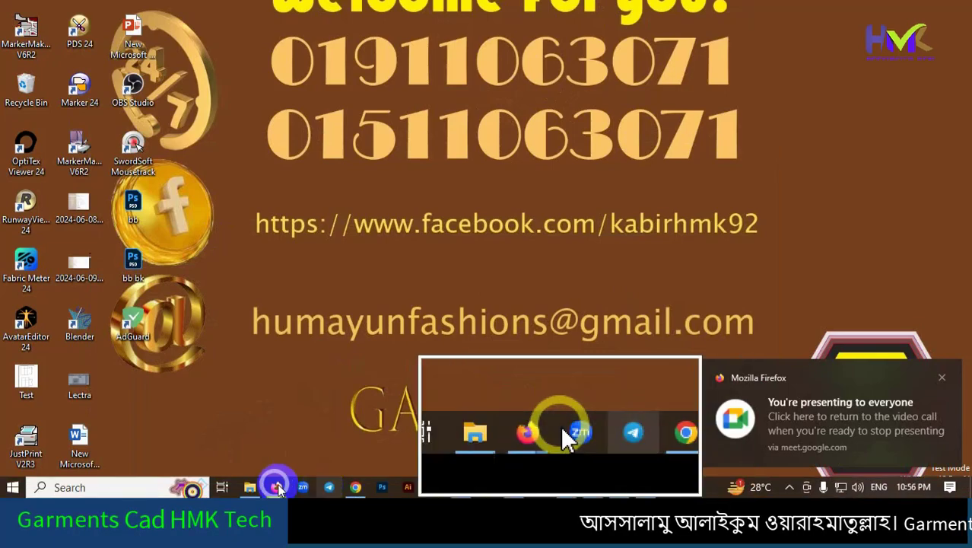
click(250, 486)
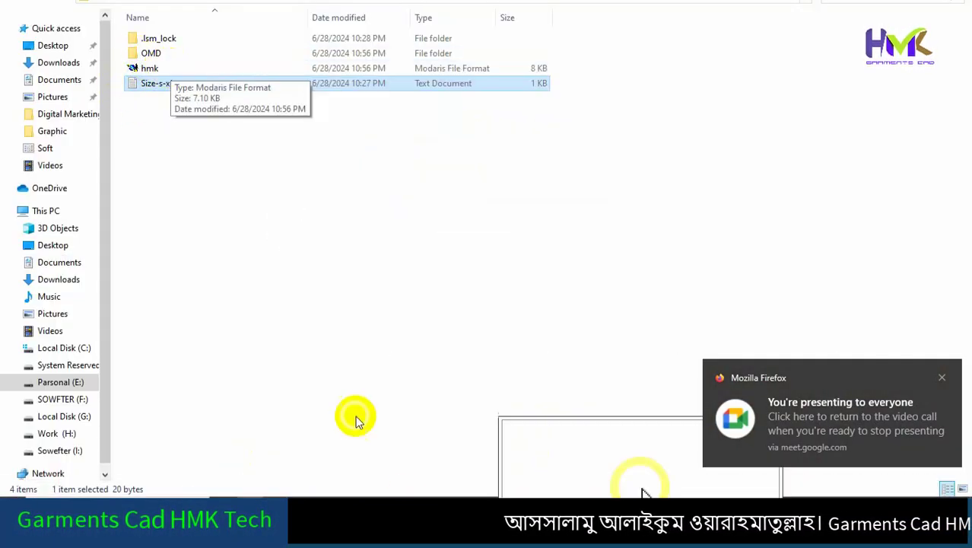
mouse_move(282, 491)
click(212, 430)
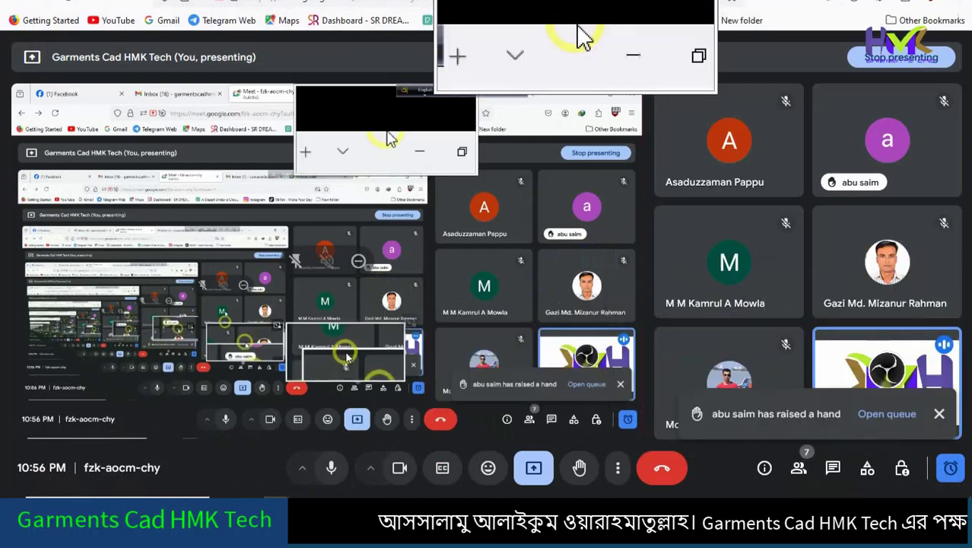
click(886, 1)
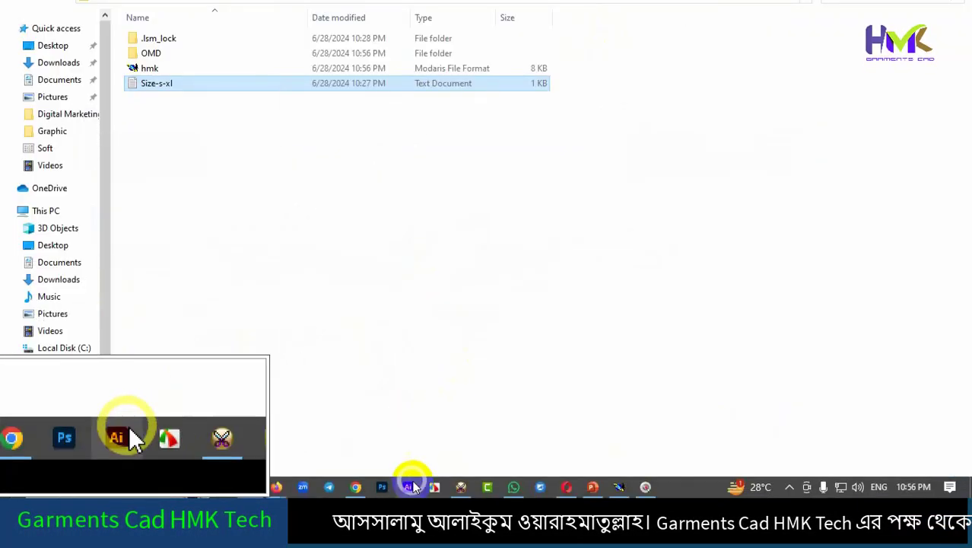
click(618, 484)
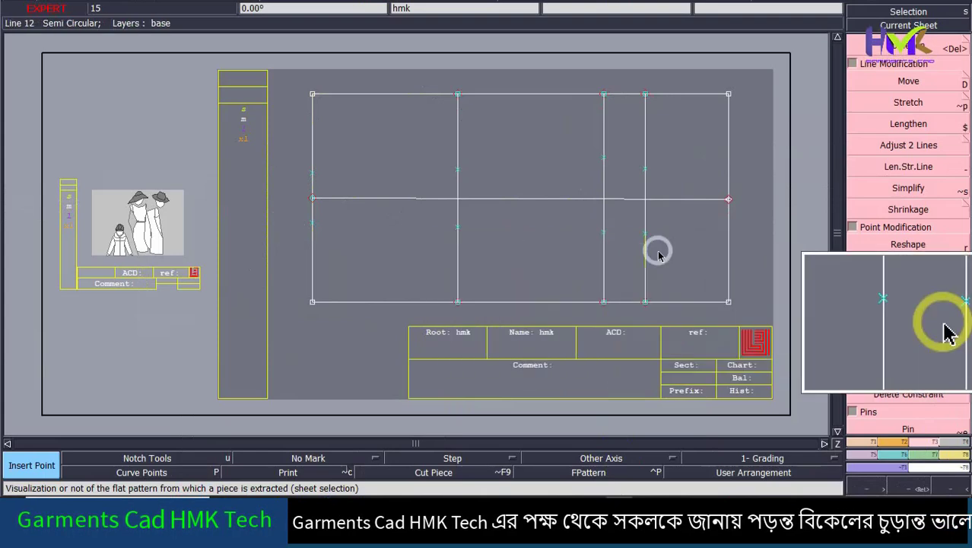
Point out the Insert Point command beside the divided rectangle and switch back to the Google Meet call
click(899, 313)
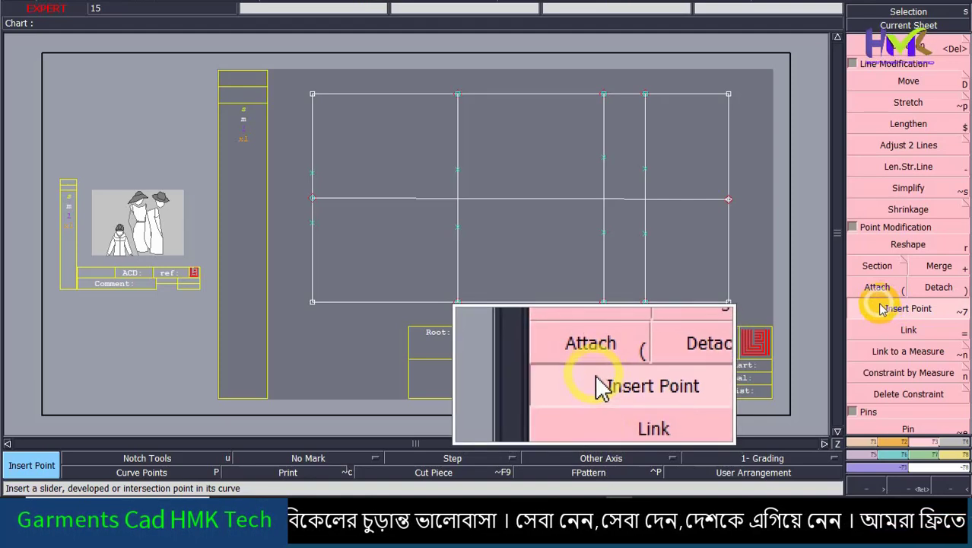
click(882, 308)
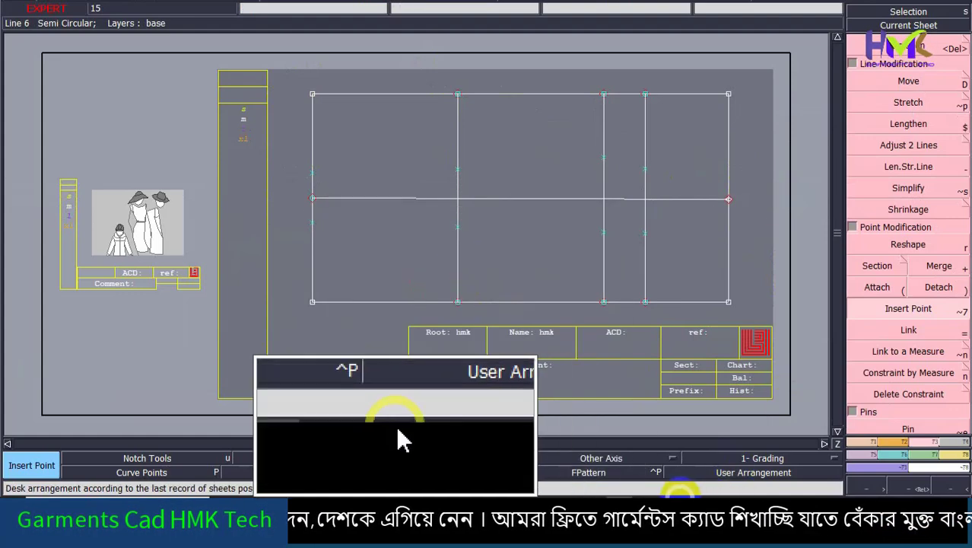
mouse_move(670, 496)
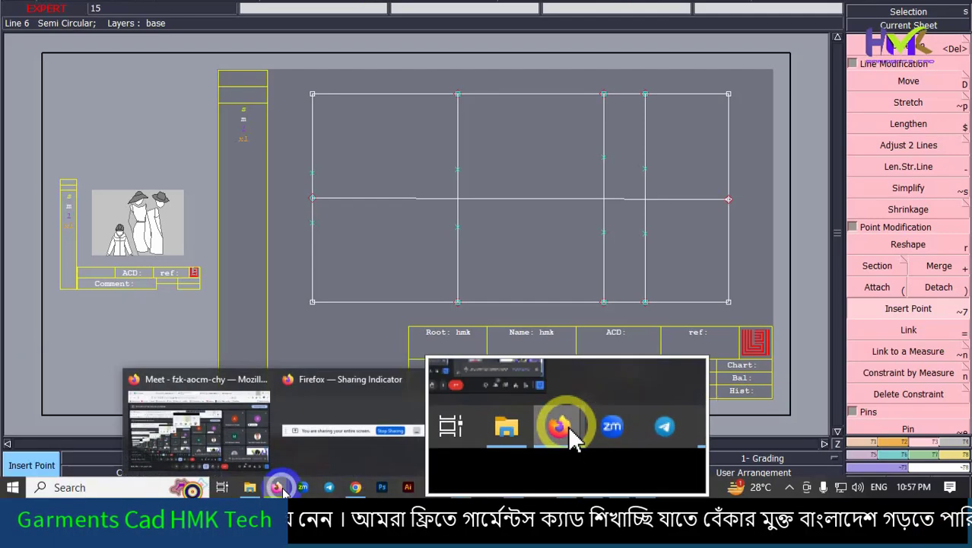
mouse_move(278, 485)
click(229, 438)
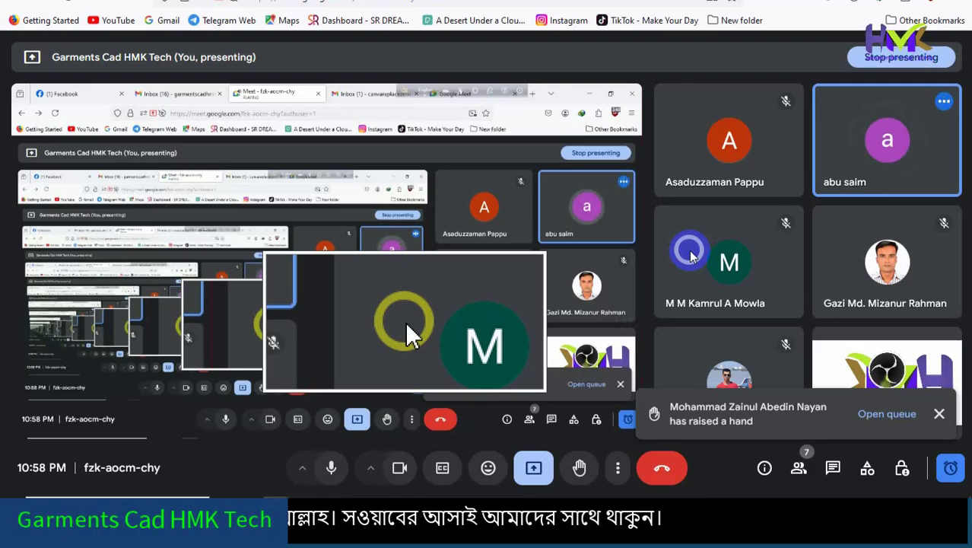
Return to the hmk sheet in Modaris and replace the active Insert Point tool with Selection
drag(407, 323, 658, 35)
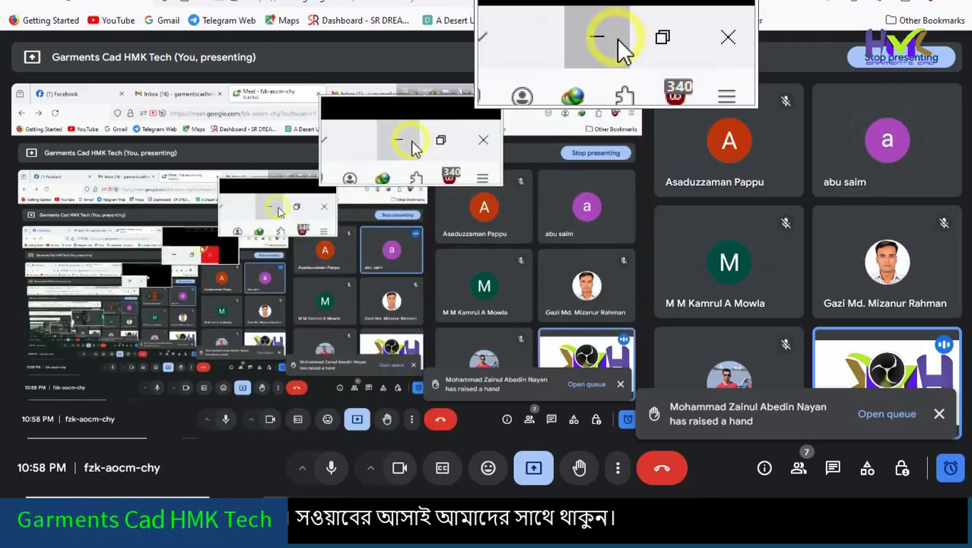
click(617, 38)
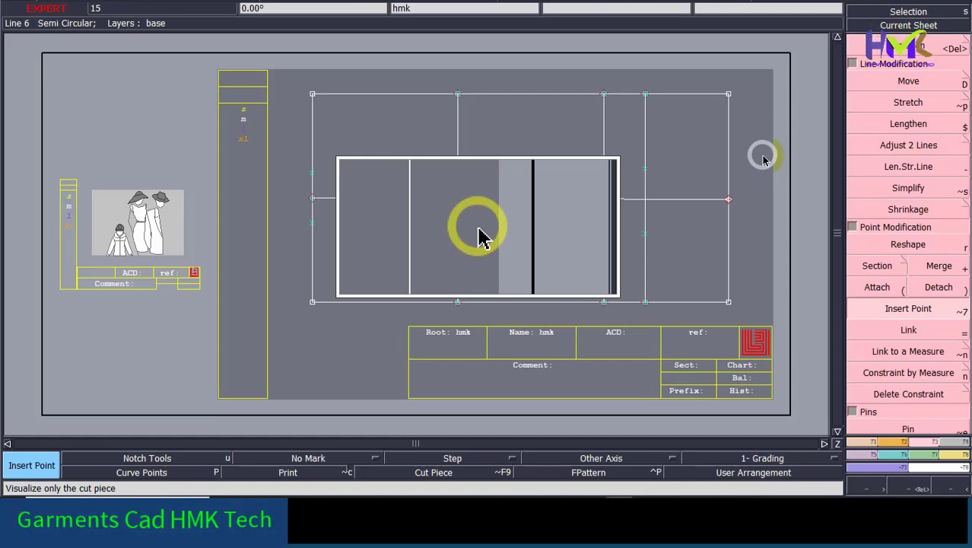
mouse_move(479, 236)
mouse_down()
mouse_move(430, 211)
mouse_move(367, 241)
mouse_move(380, 229)
mouse_move(362, 221)
mouse_move(477, 239)
mouse_move(479, 251)
mouse_up()
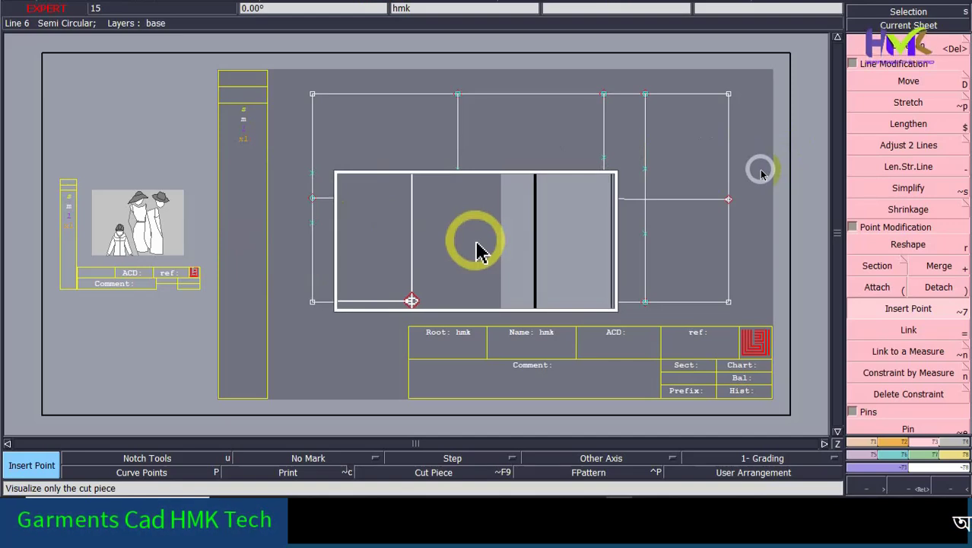
drag(477, 243, 478, 240)
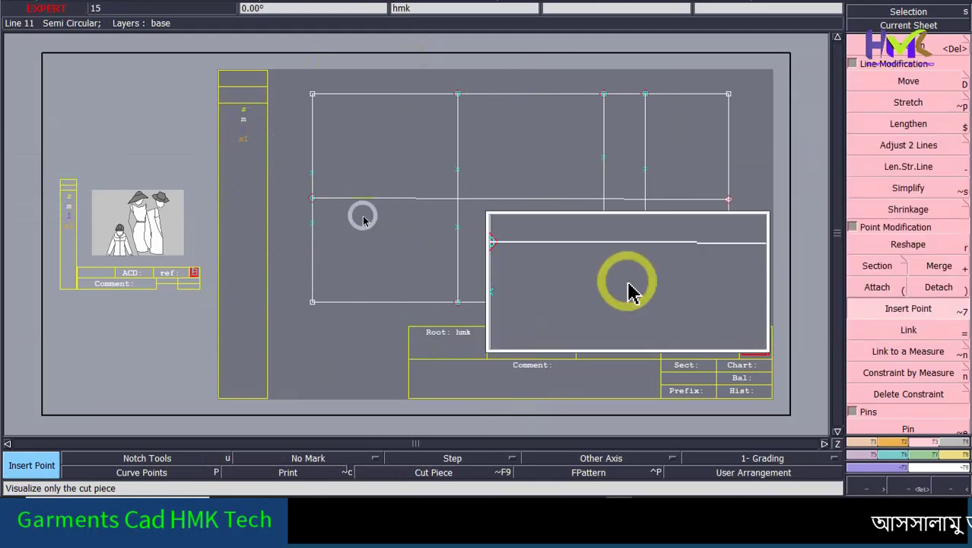
click(918, 13)
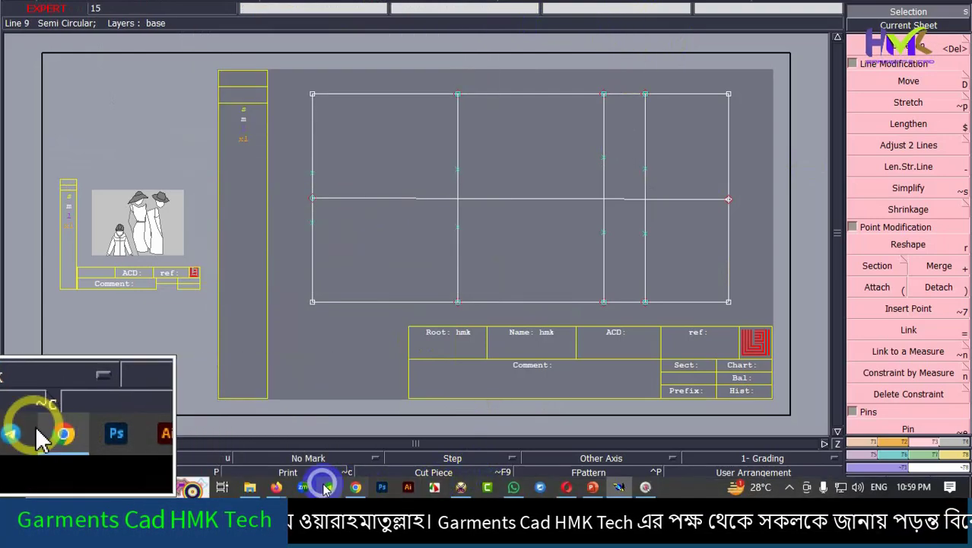
Switch to the Google Meet call and briefly check the hidden system tray icons
mouse_move(278, 484)
click(232, 428)
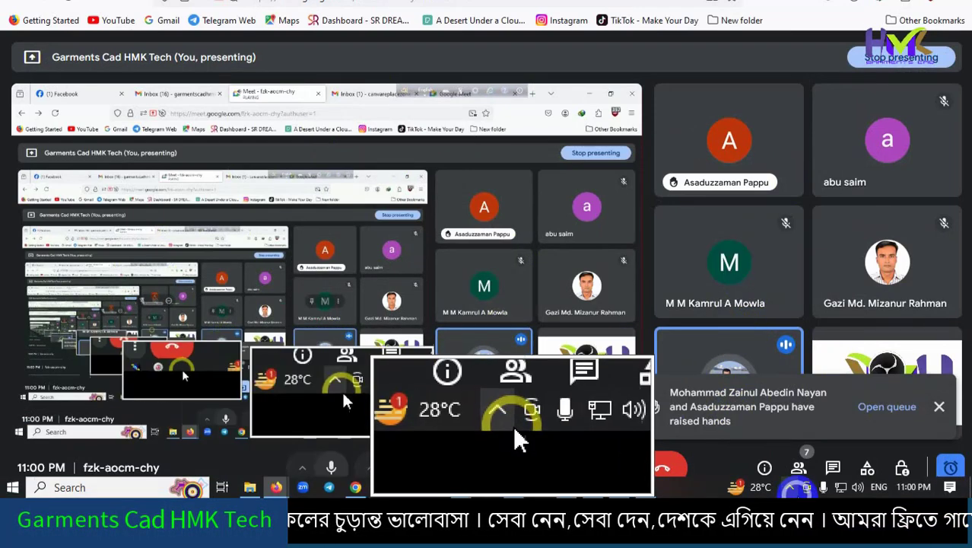
click(790, 487)
click(788, 491)
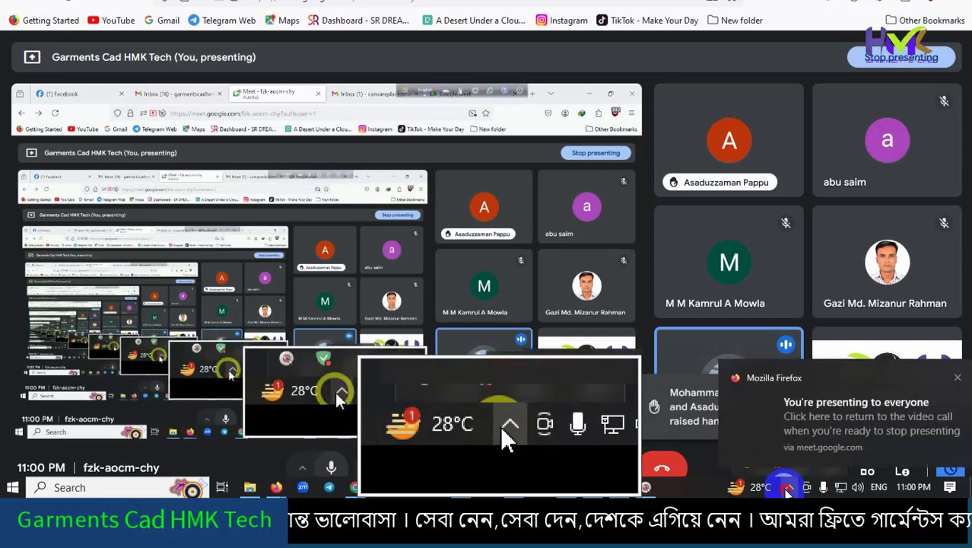